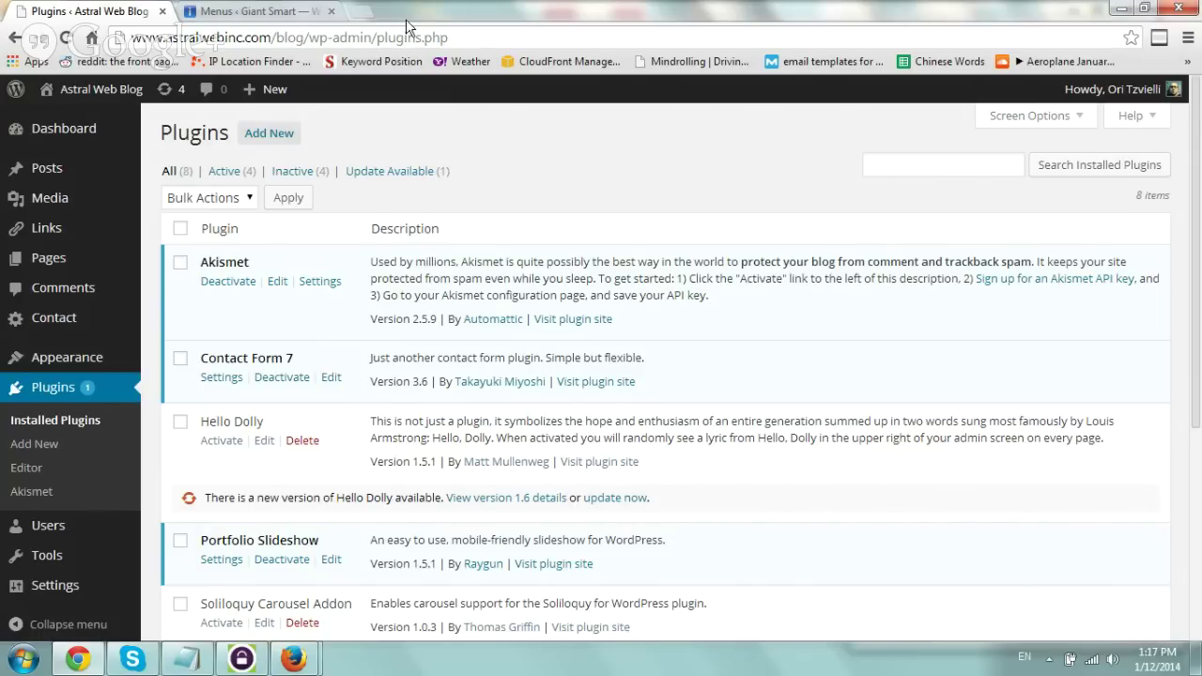
- Find wpml.org in a new tab and compare the Blog ($29), CMS ($79) and Lifetime ($195) versions
click(366, 16)
text(wpml.org)
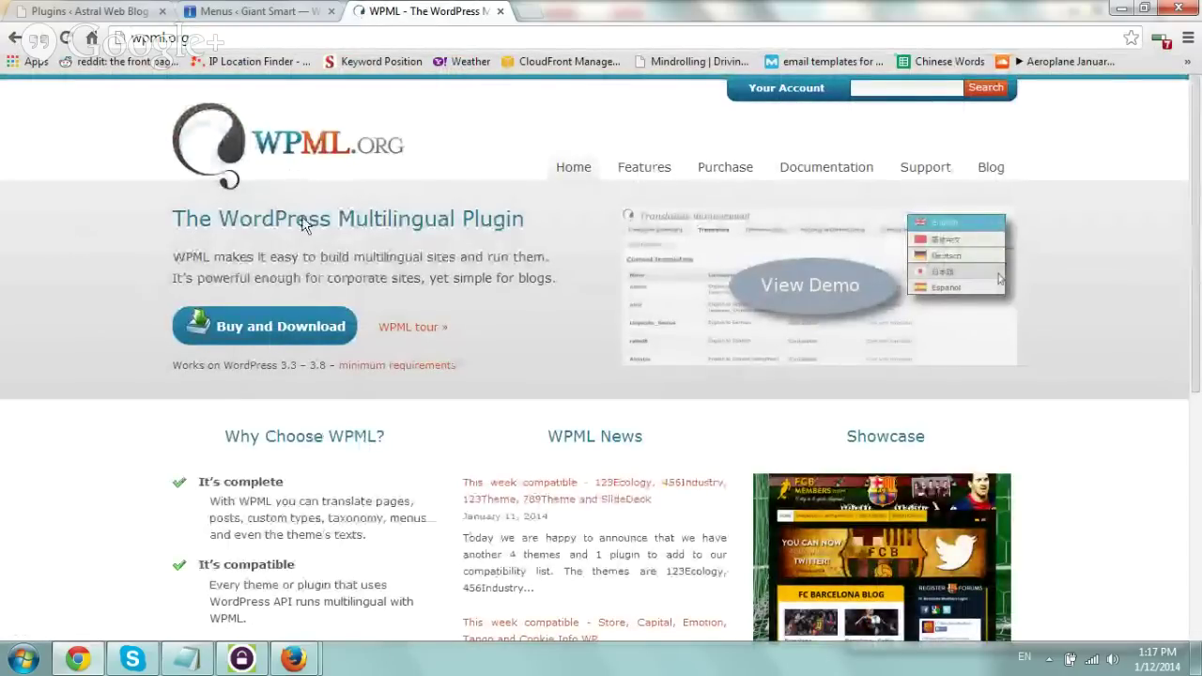
click(748, 169)
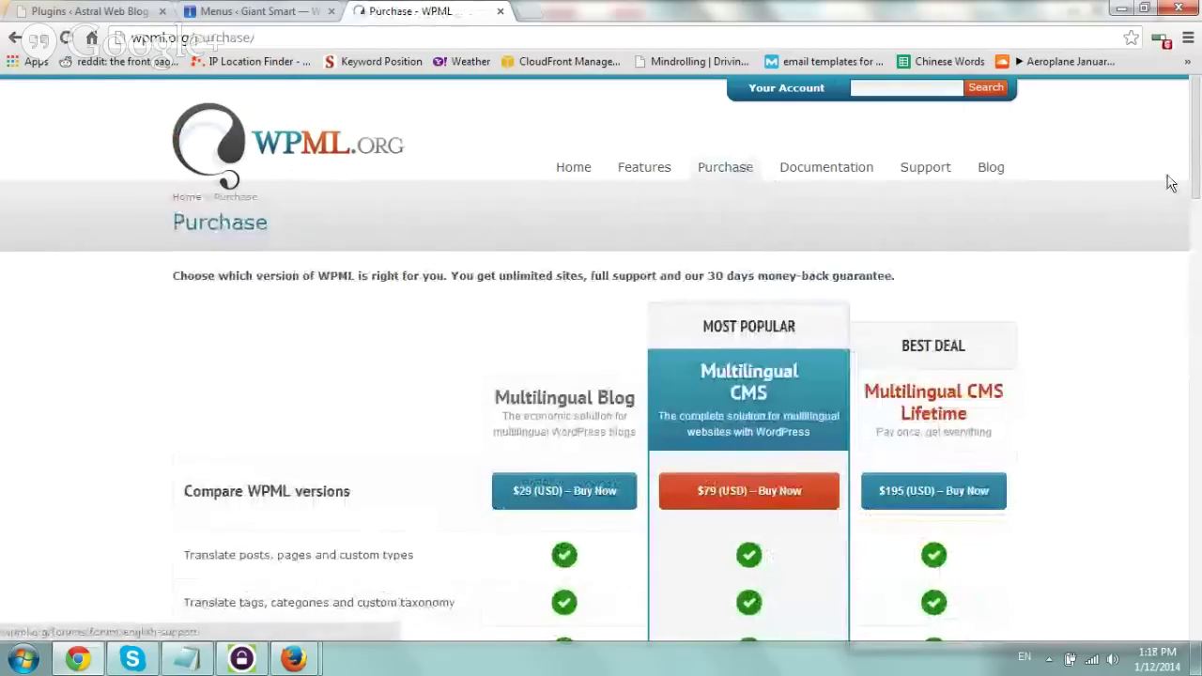
drag(1197, 139, 1198, 181)
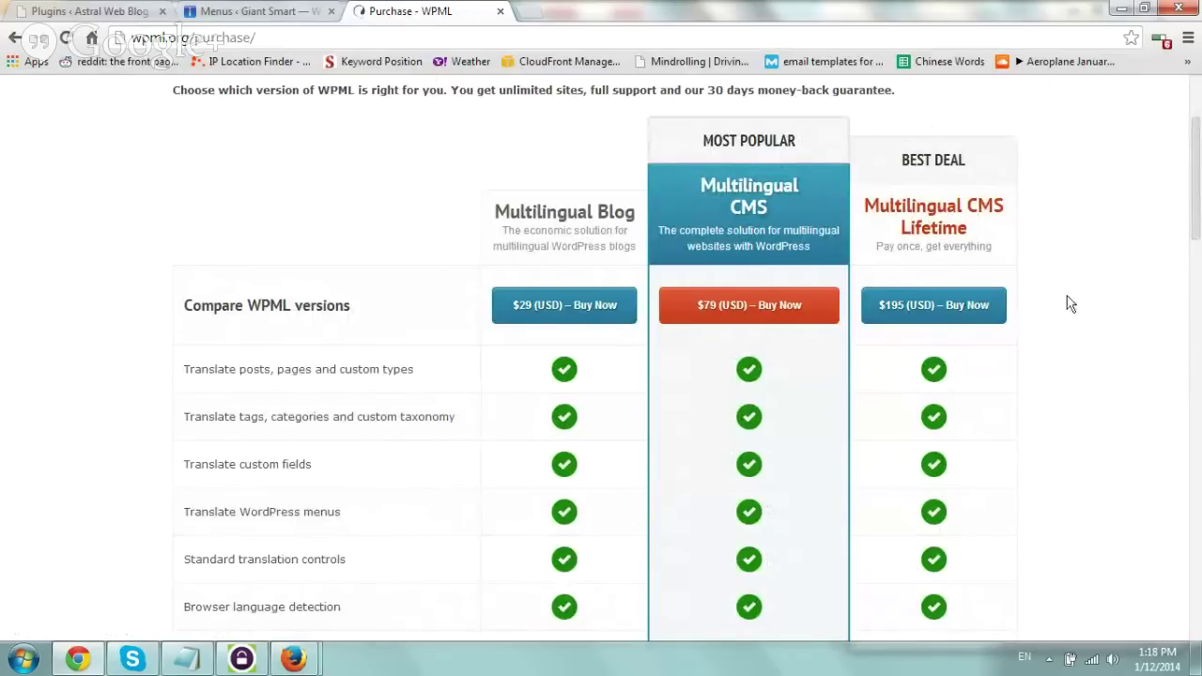
scroll(1070, 303, down, 3)
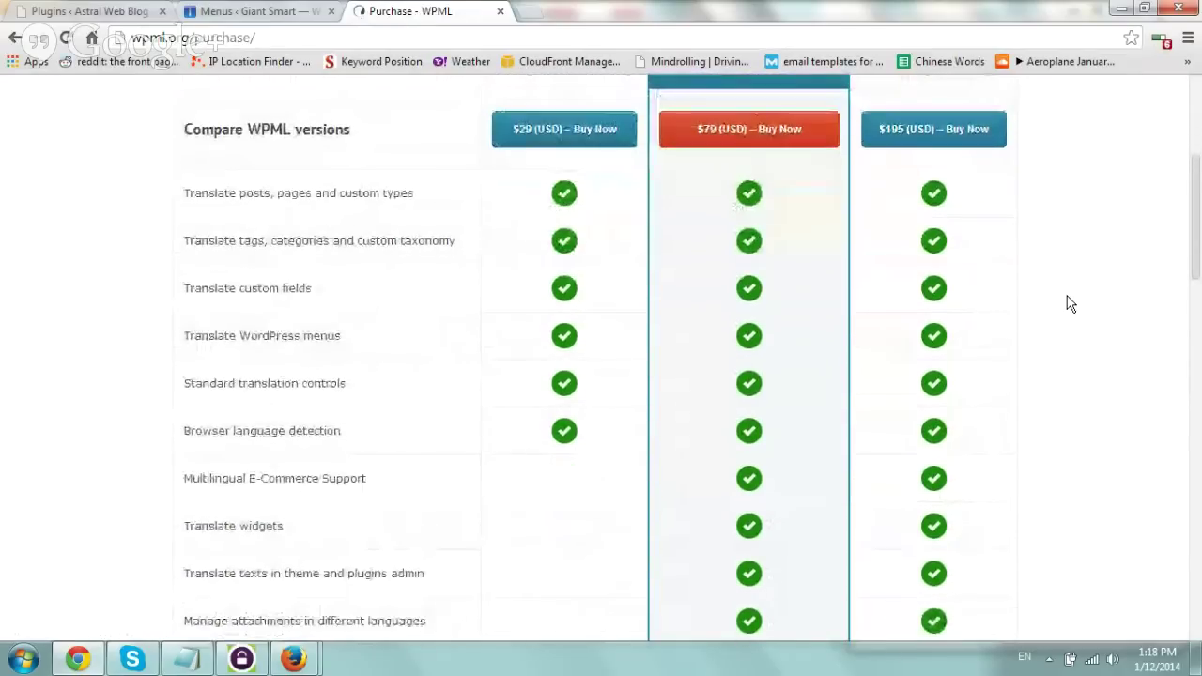
scroll(1070, 303, up, 4)
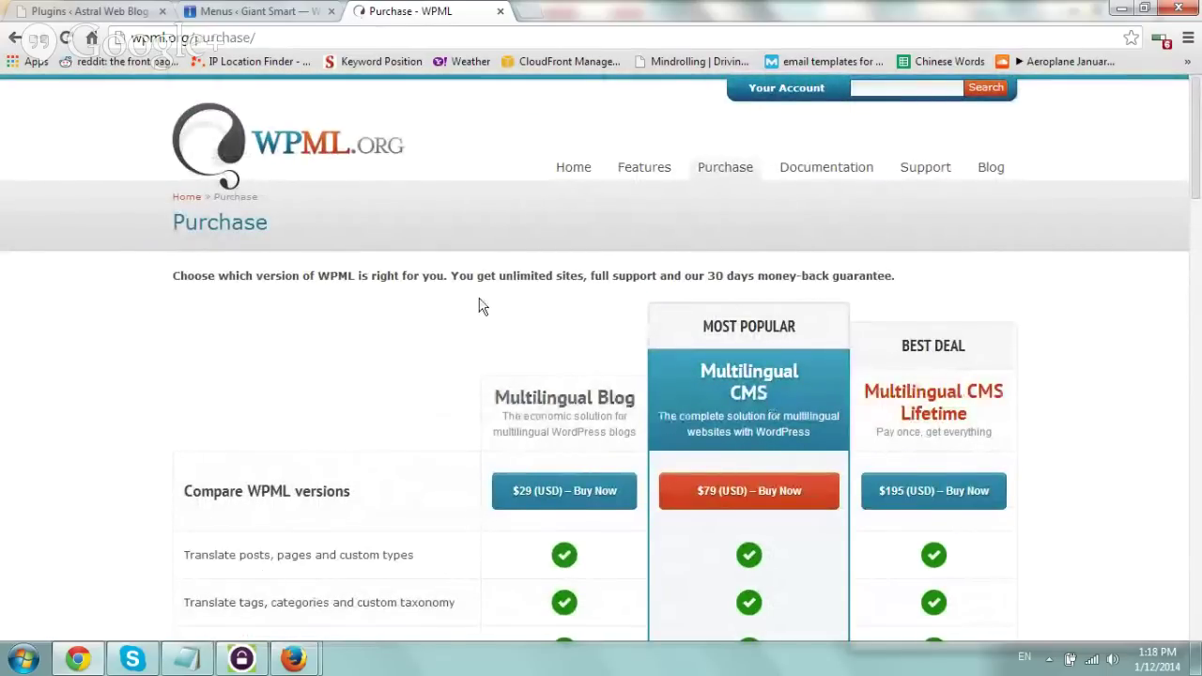
- In WS_FTP, select the local sitepress-multilingual-cms folder and the server's /blog/wp-content/plugins path
click(241, 658)
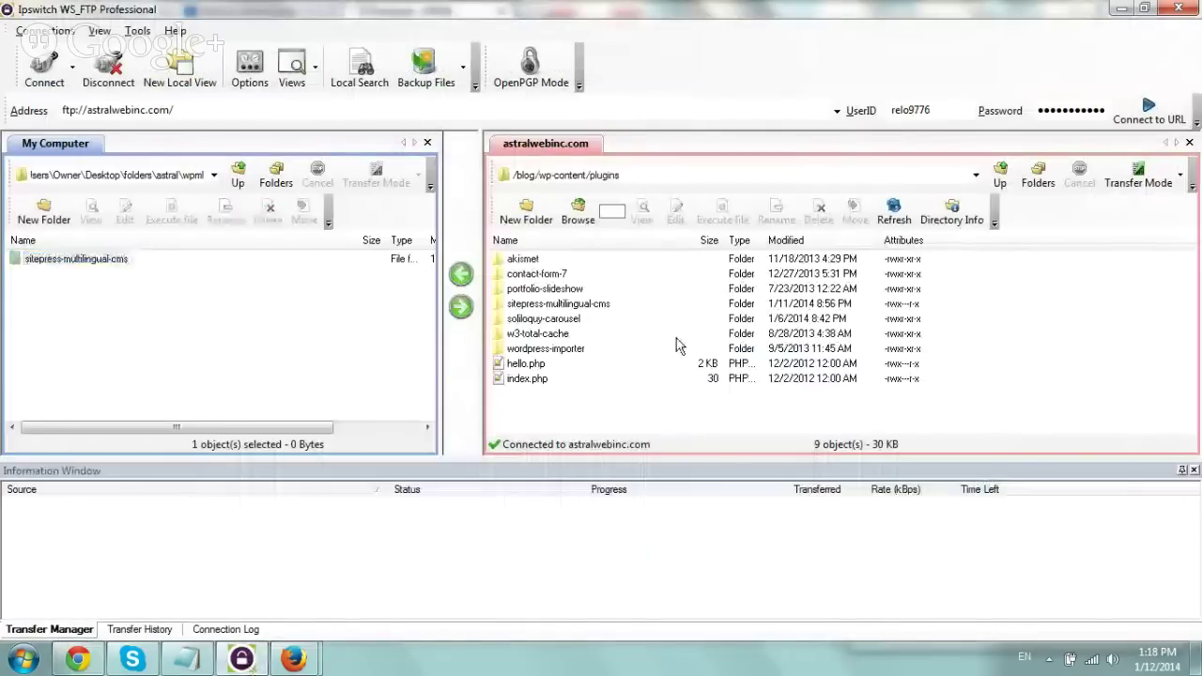
click(349, 312)
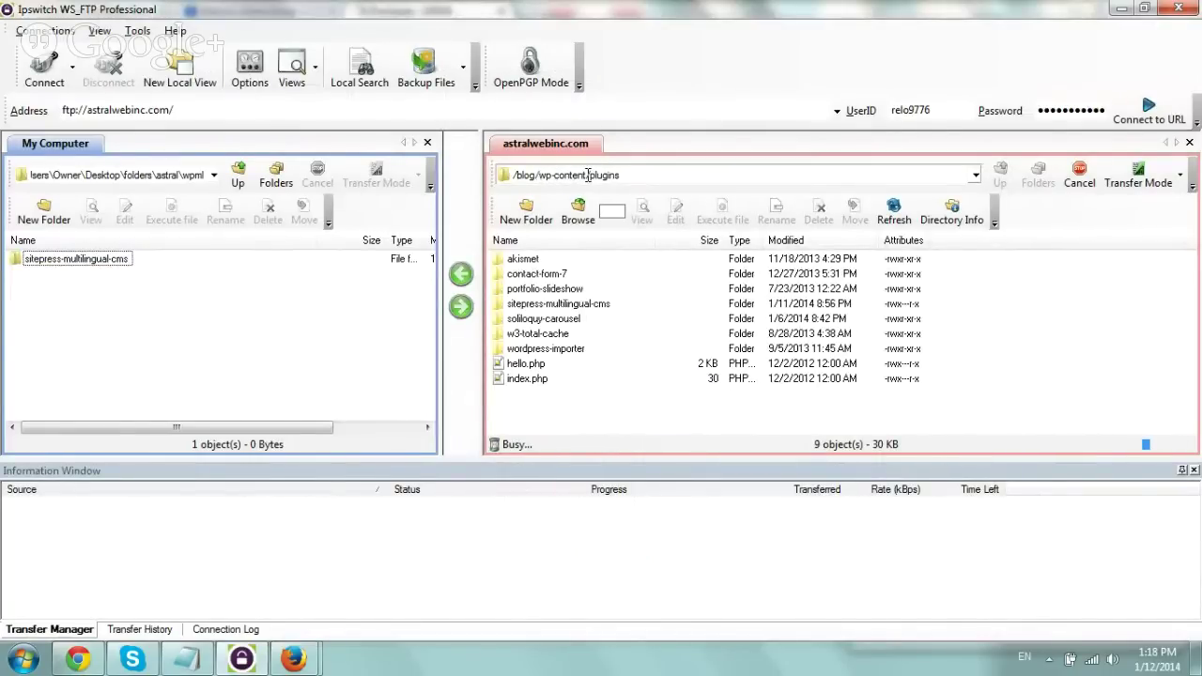
click(560, 175)
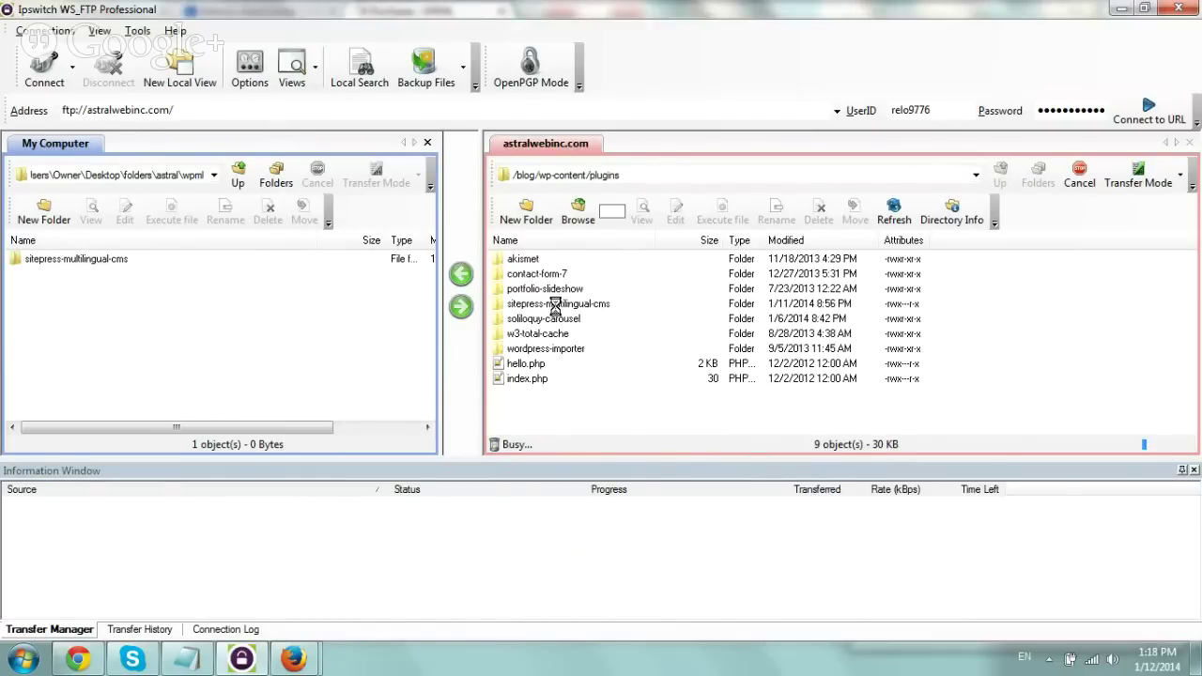
- Activate WPML Multilingual CMS on the Plugins page and choose to configure it yourself
click(80, 660)
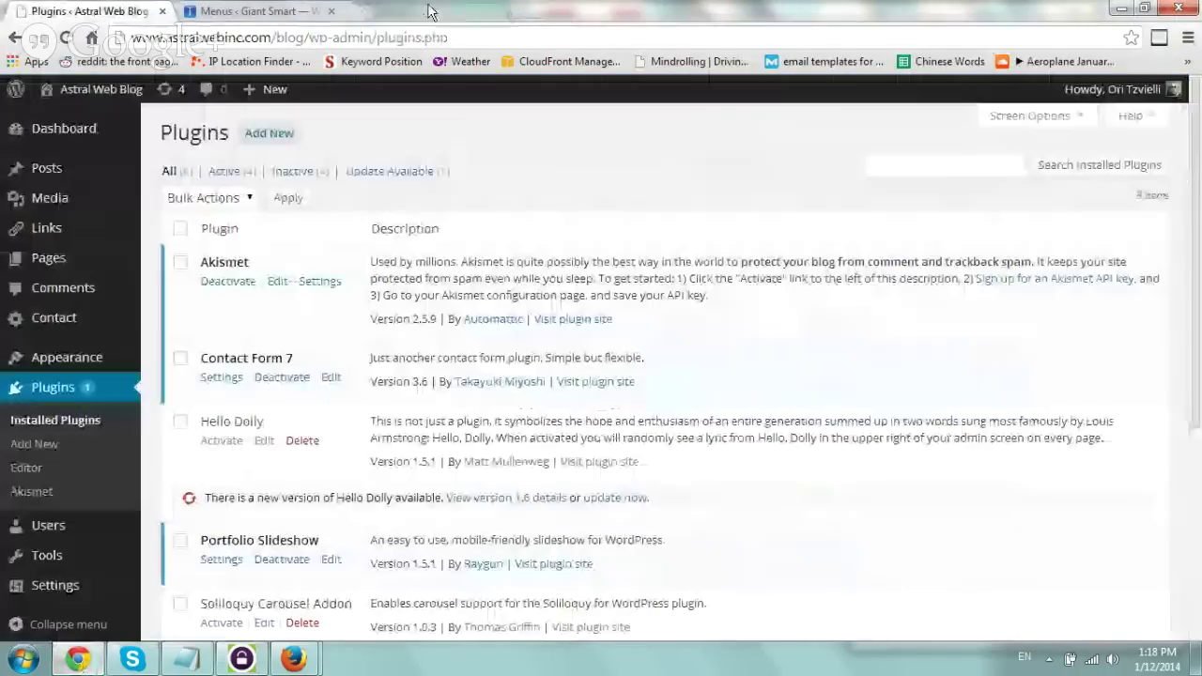
click(109, 10)
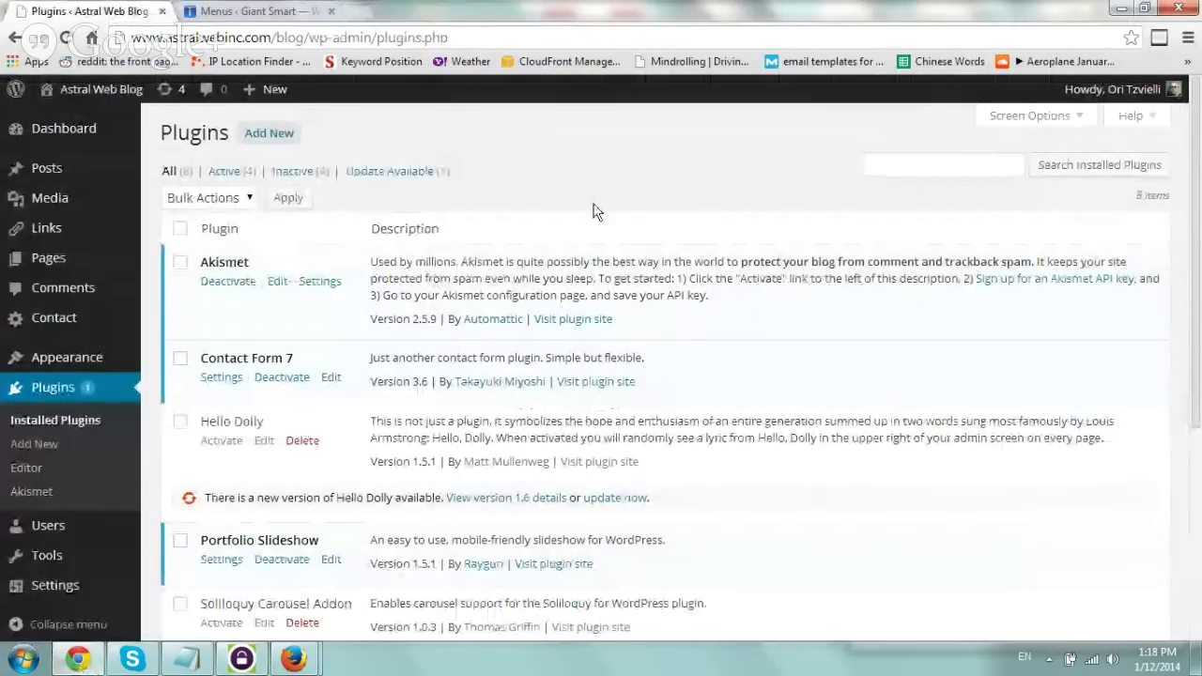
scroll(678, 172, down, 3)
scroll(677, 172, down, 2)
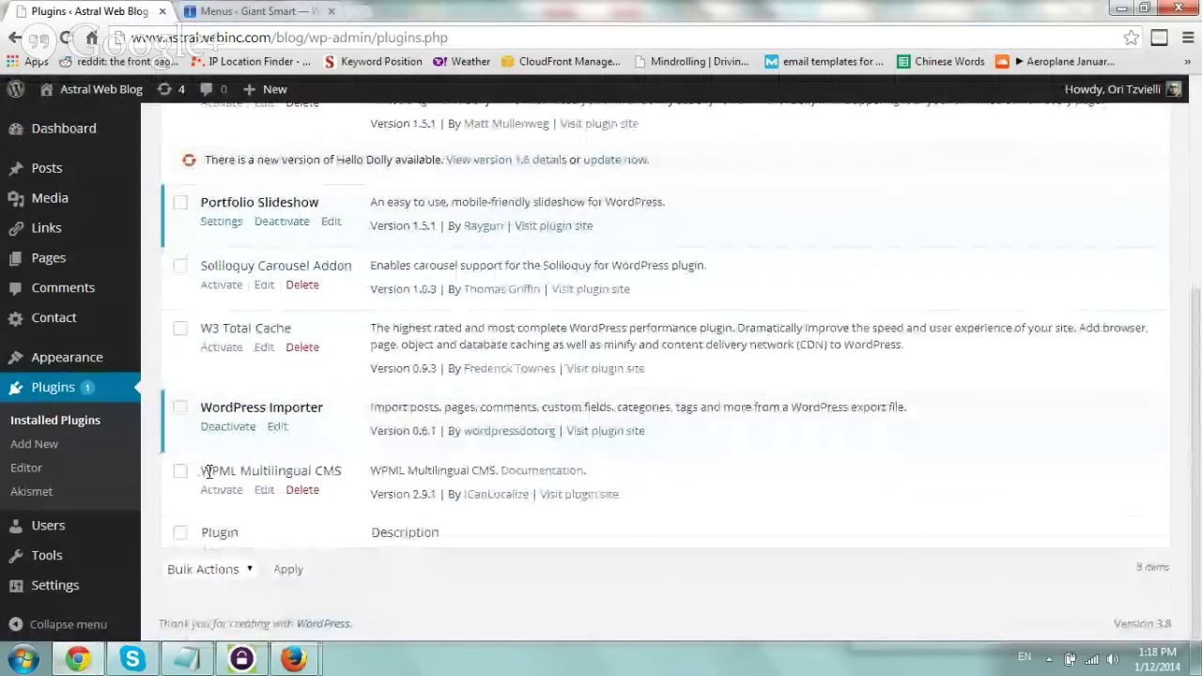
drag(202, 472, 335, 470)
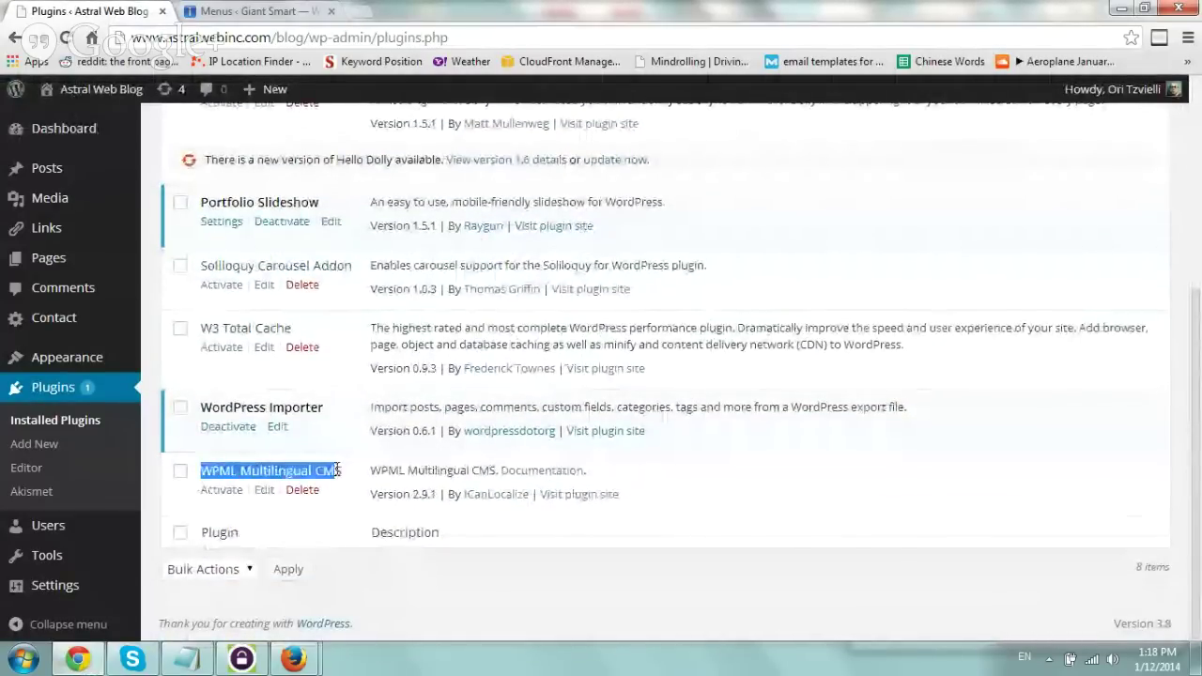
click(218, 494)
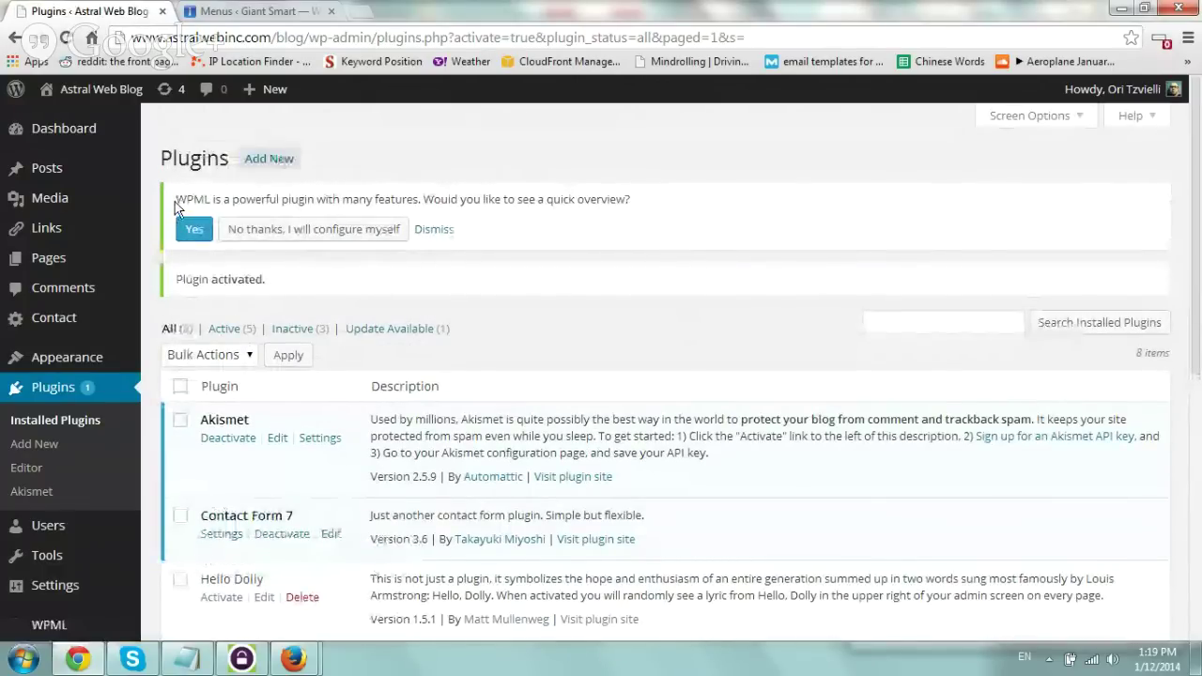
drag(177, 201, 628, 200)
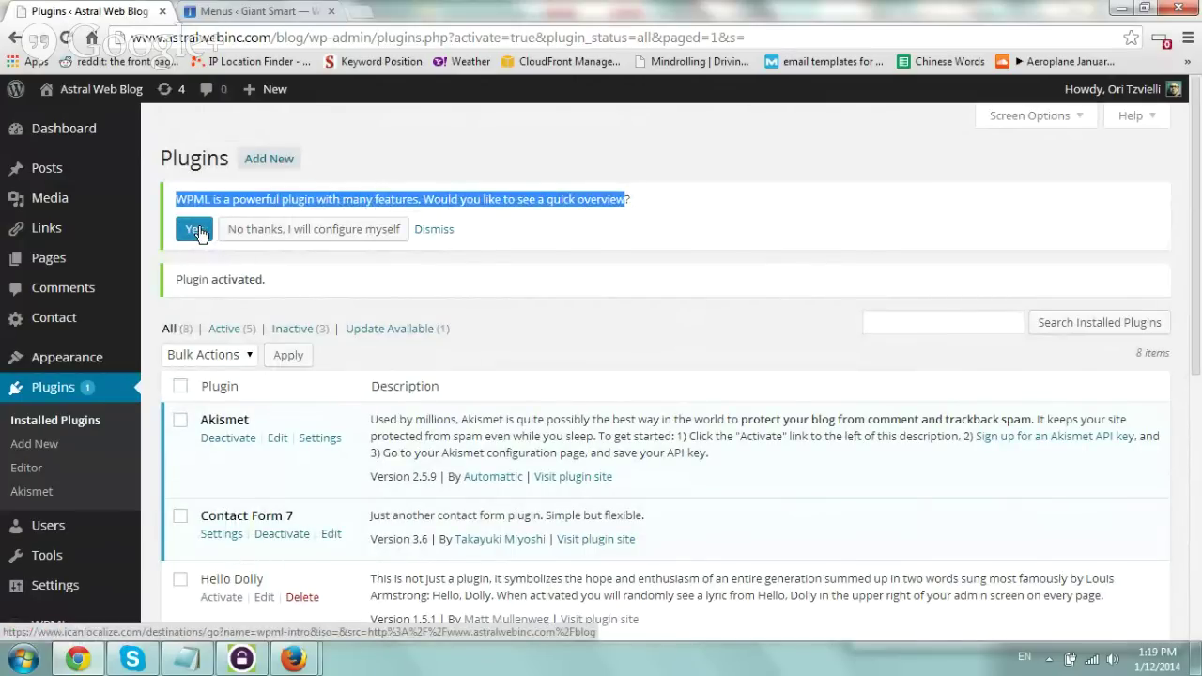
click(349, 237)
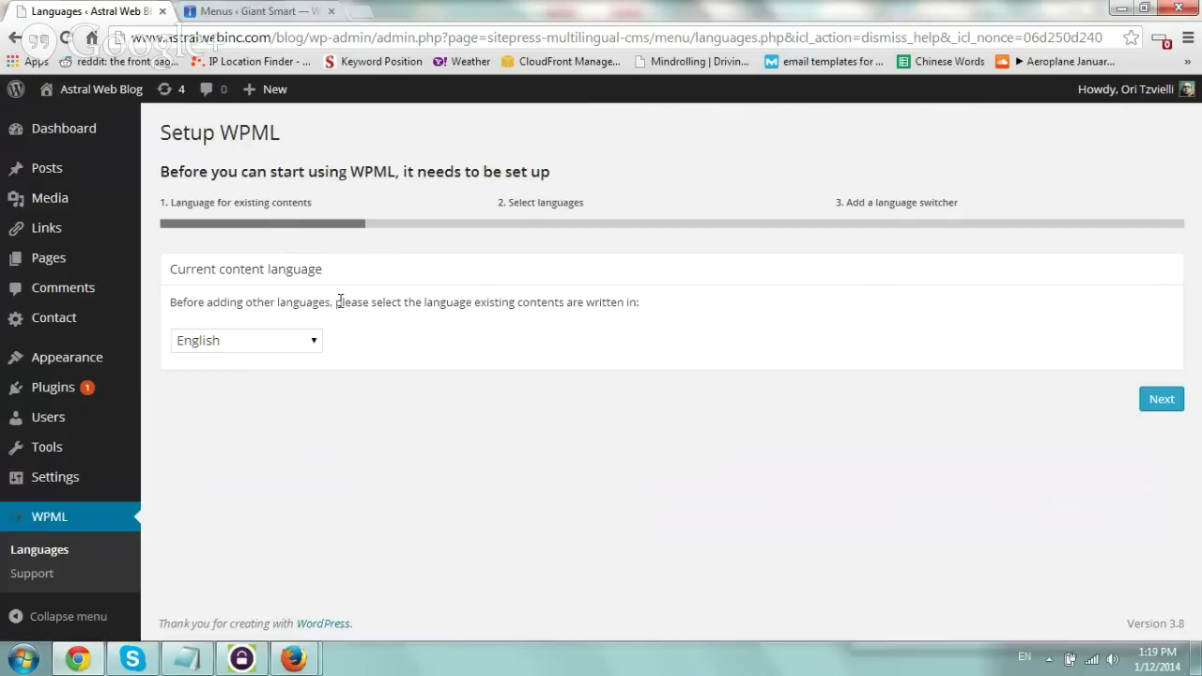
- Keep English as the existing content language and add Chinese (Traditional) as a site language
drag(350, 302, 634, 320)
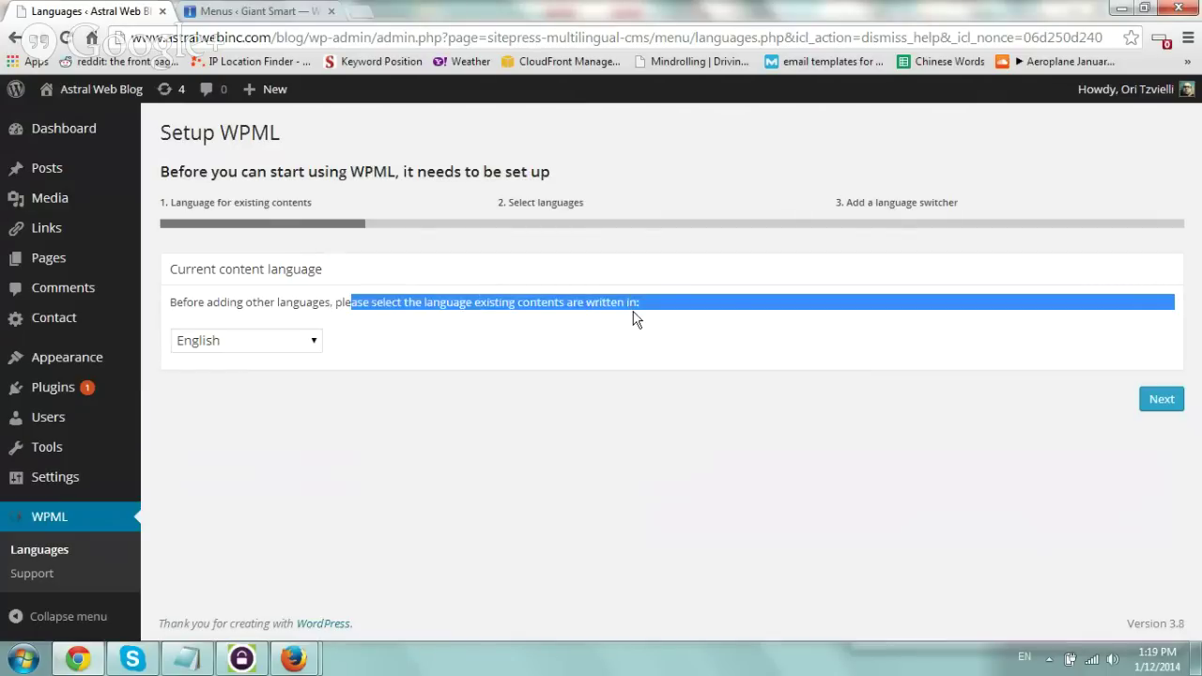
click(523, 354)
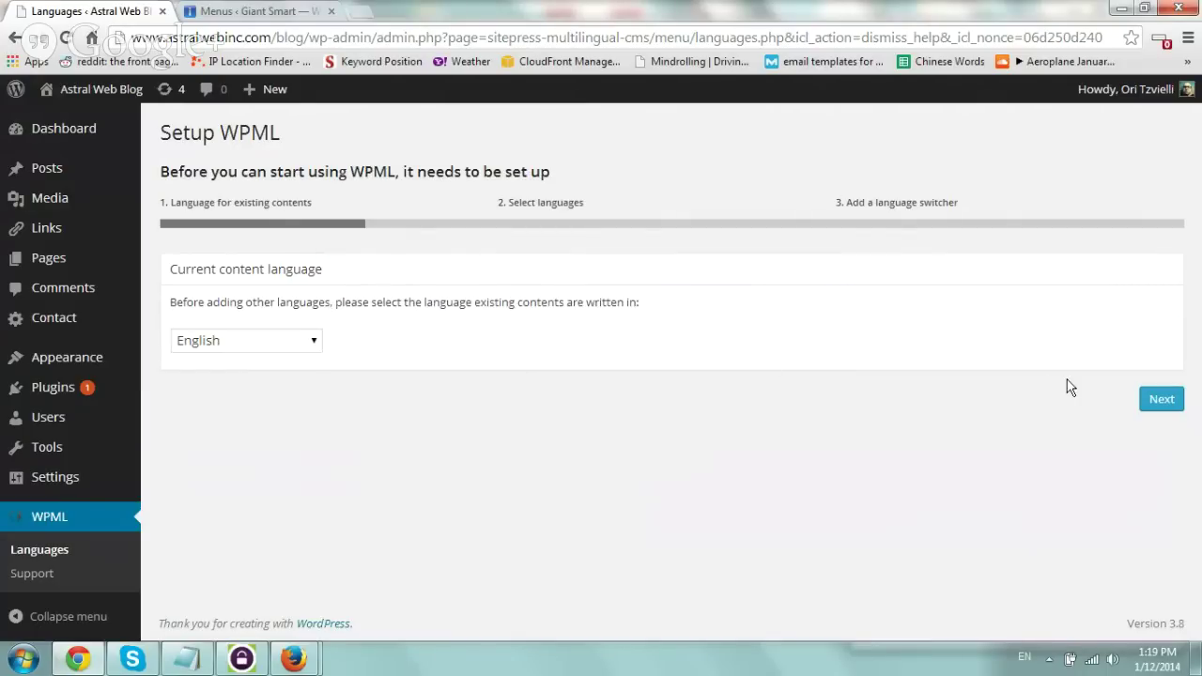
click(1160, 399)
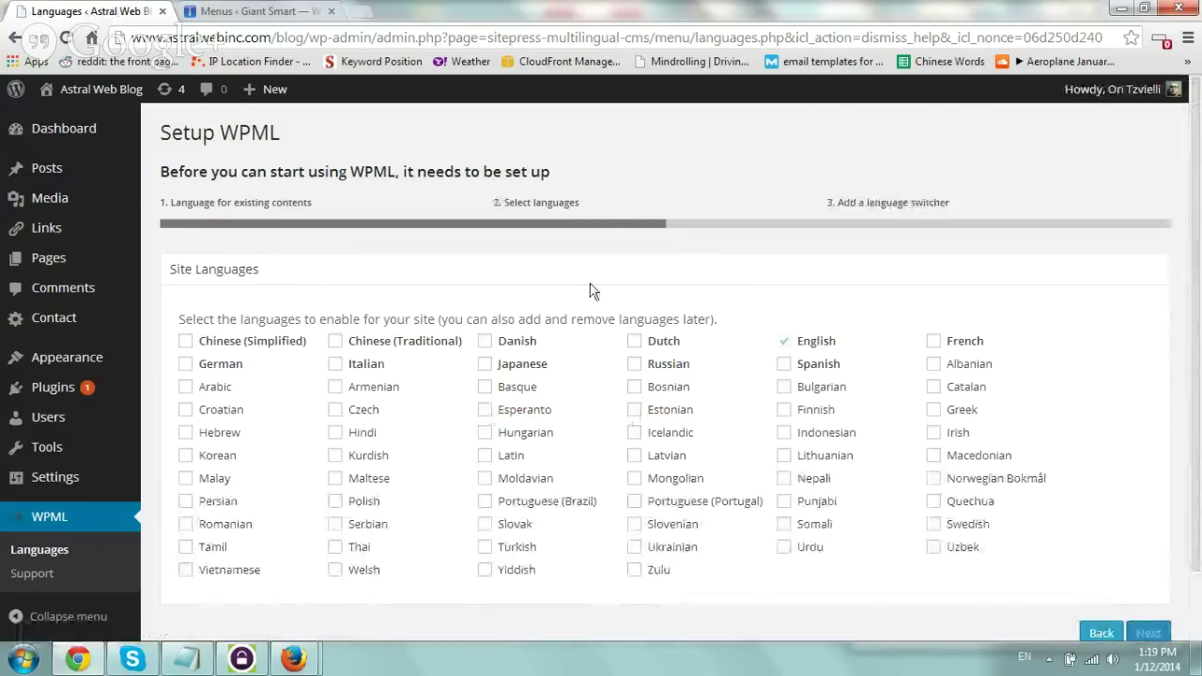
click(334, 342)
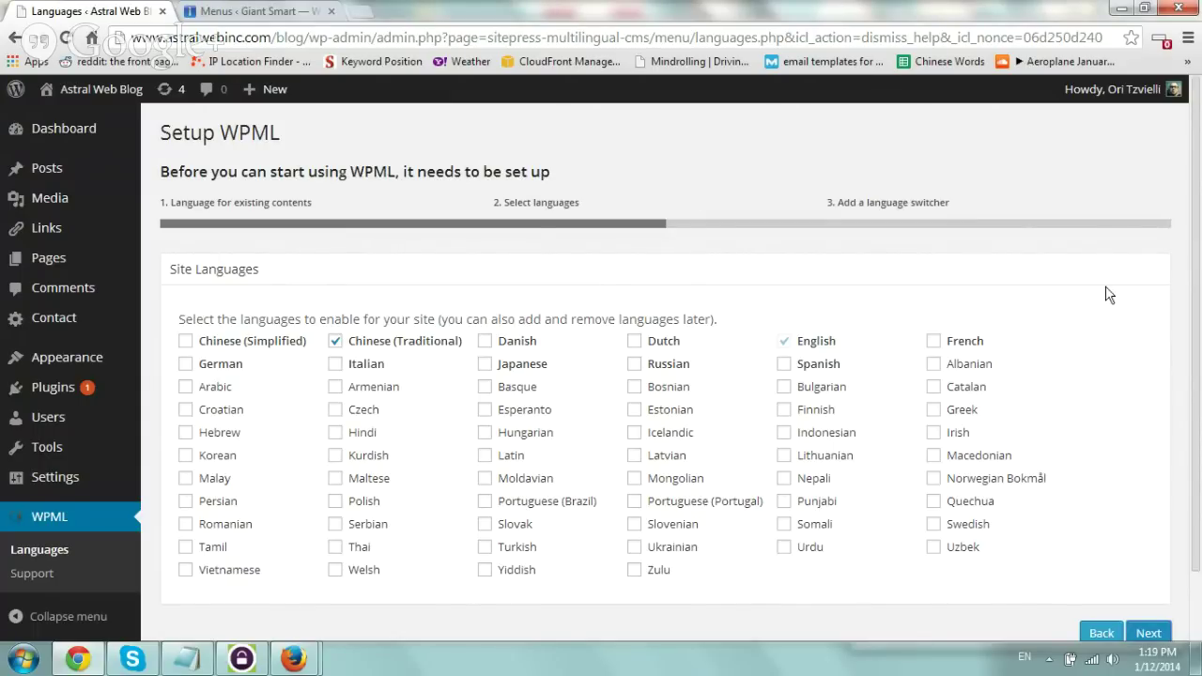
scroll(1132, 532, down, 1)
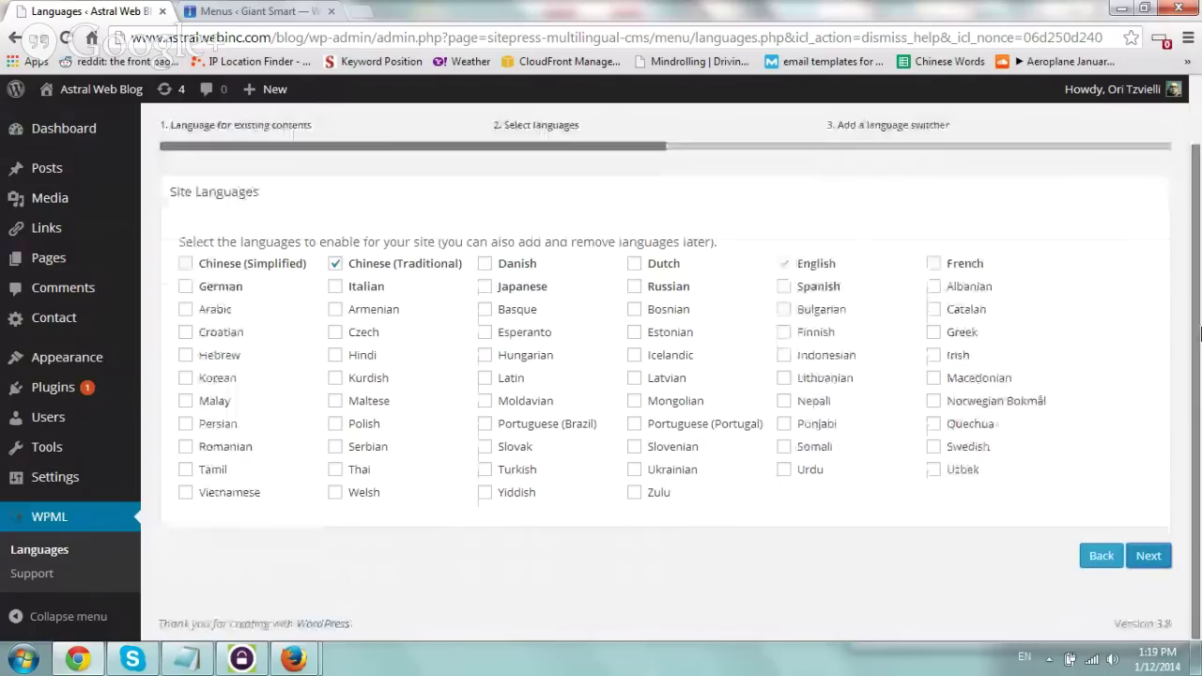
- Put English first in the site languages order
click(1148, 554)
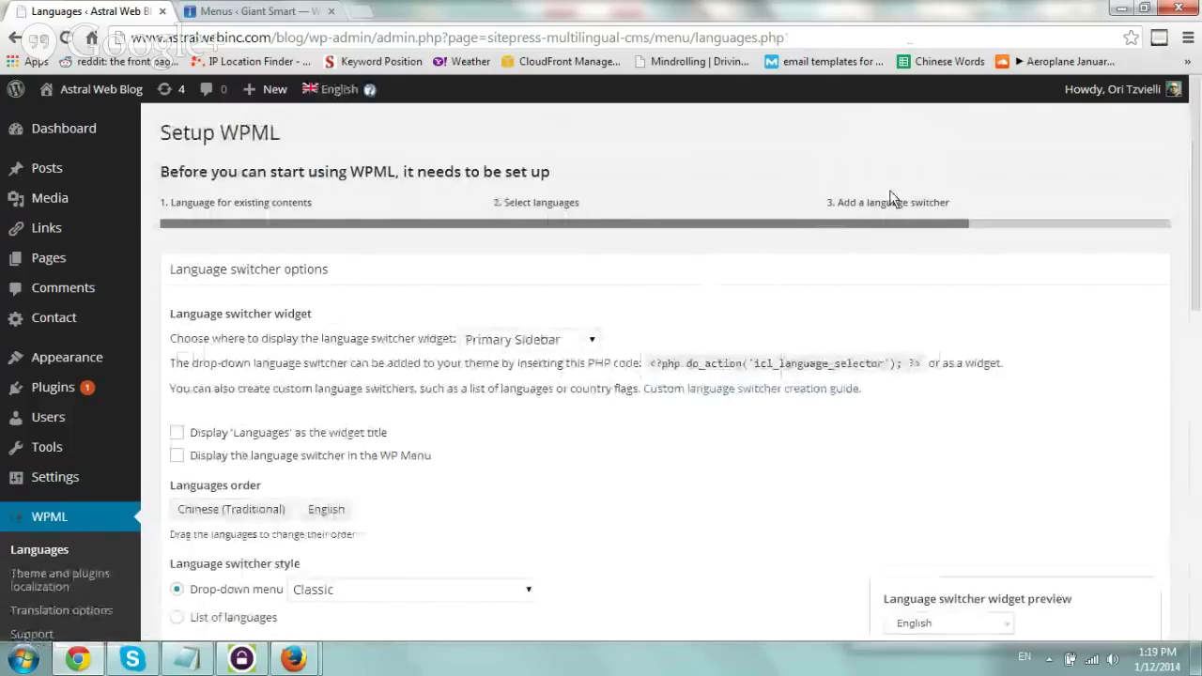
scroll(685, 268, down, 3)
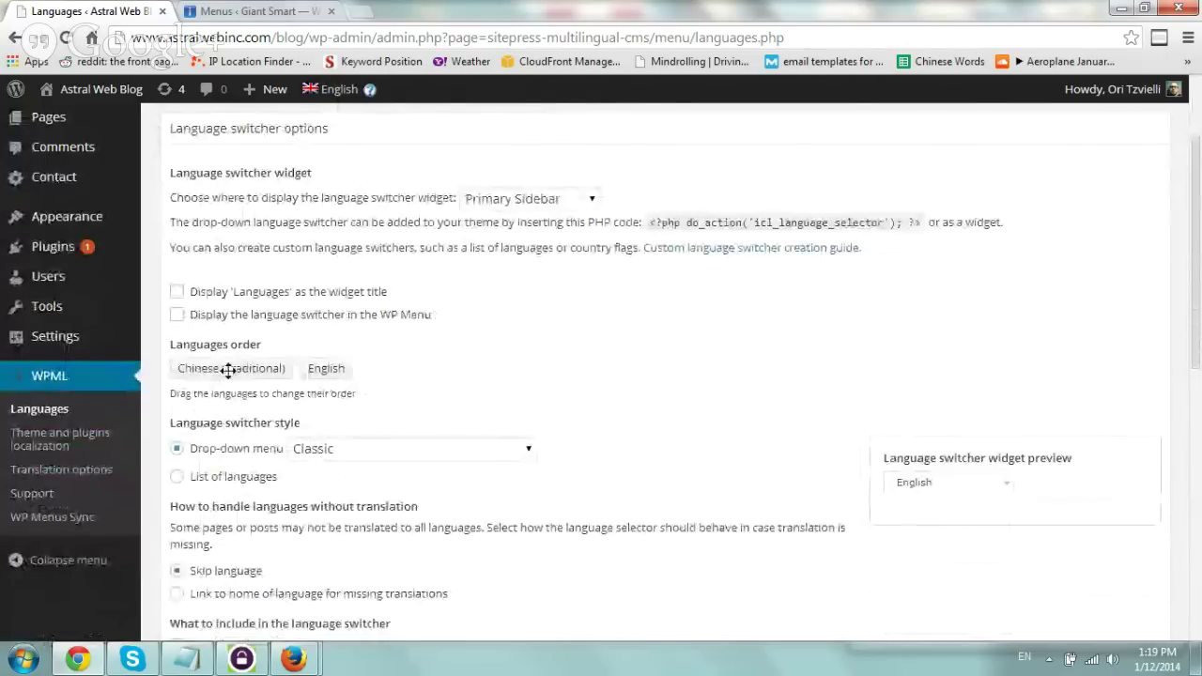
drag(236, 370, 187, 368)
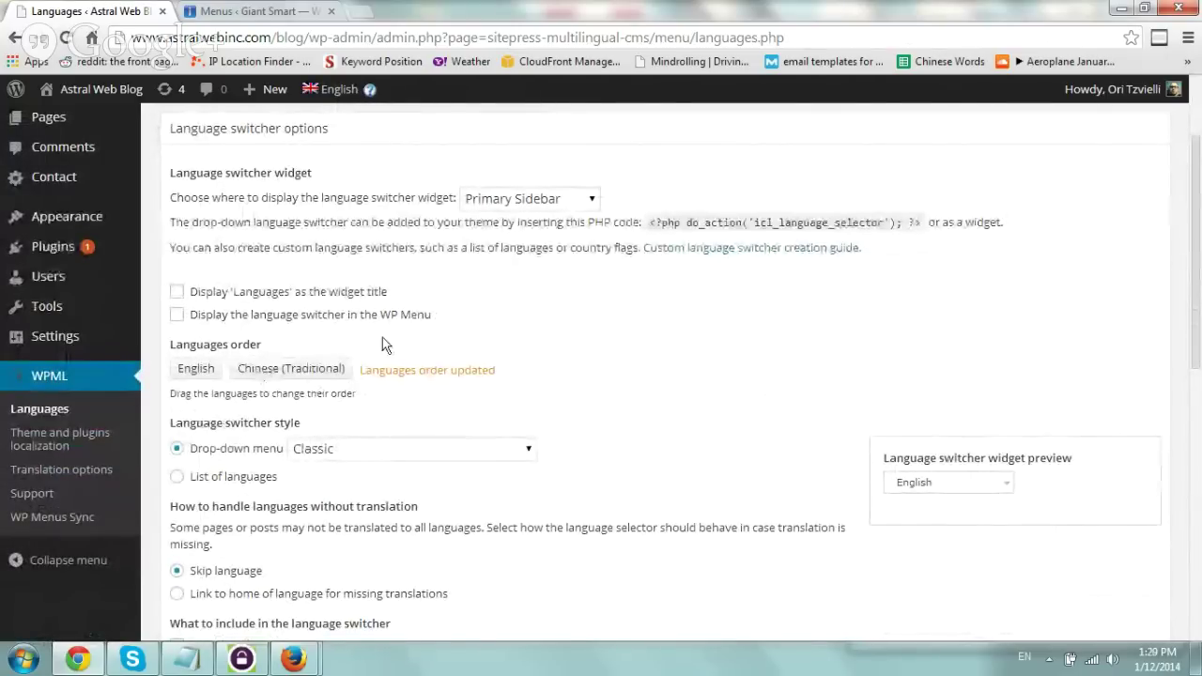
scroll(382, 337, down, 2)
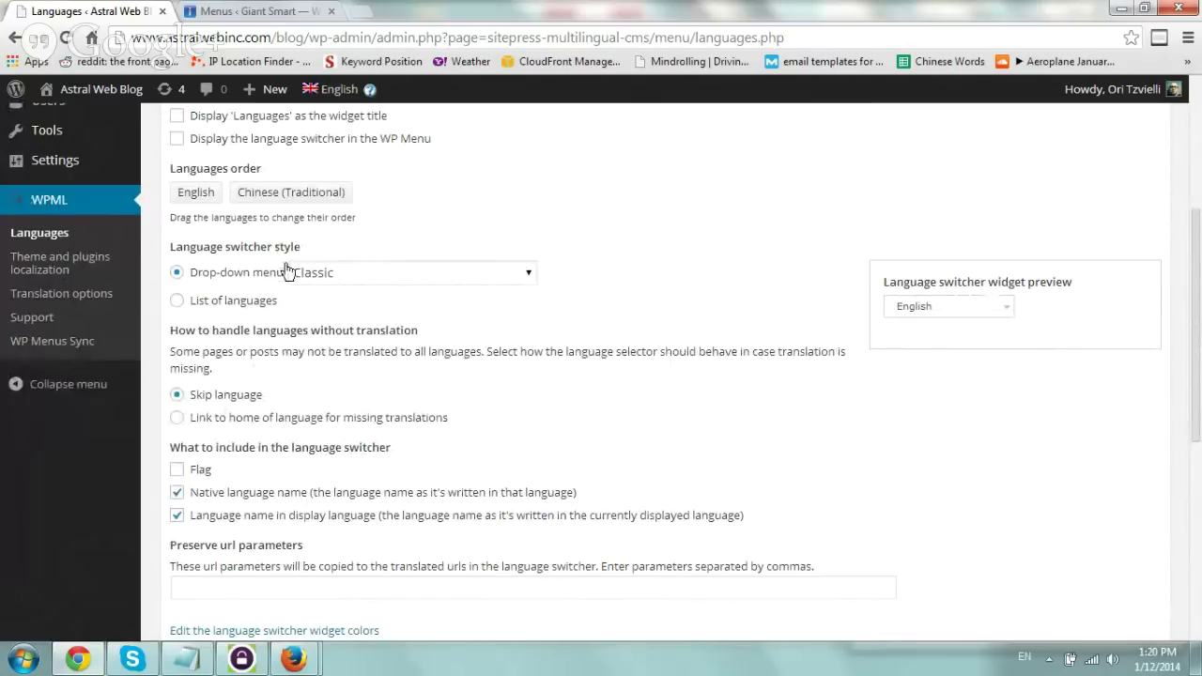
- Keep the Classic drop-down switcher style in the sidebar widget, leaving the PHP snippet unused
click(501, 272)
click(502, 271)
click(953, 307)
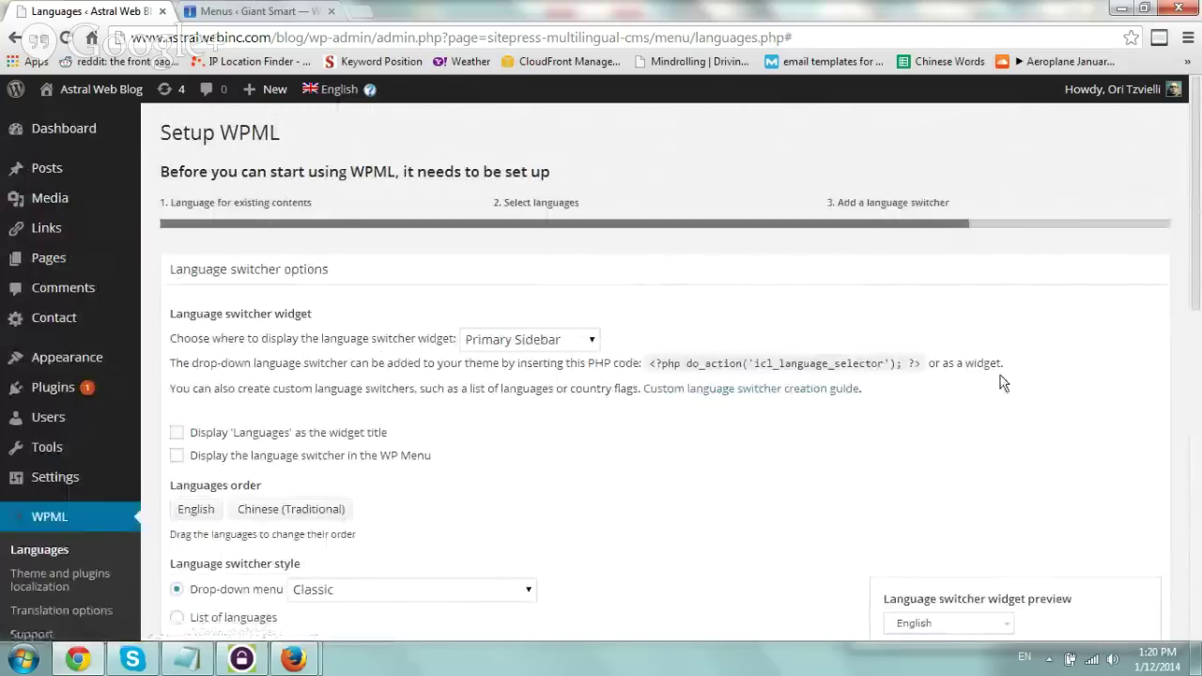
scroll(1032, 376, down, 2)
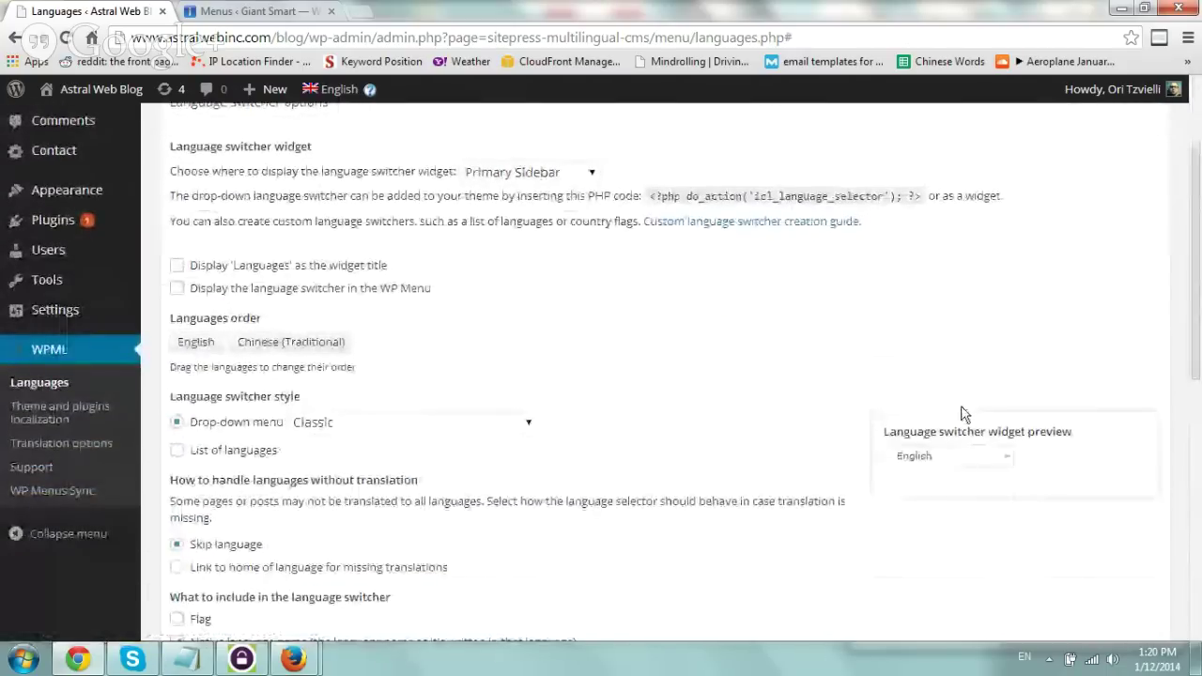
mouse_move(953, 467)
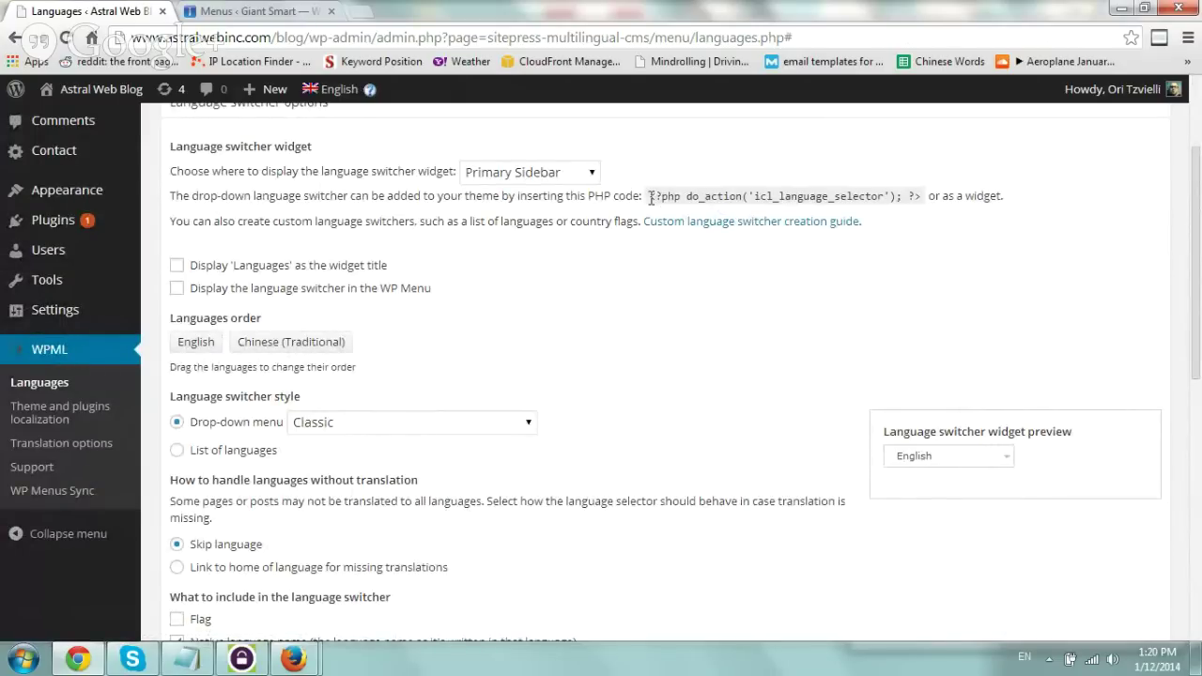
drag(651, 199, 924, 193)
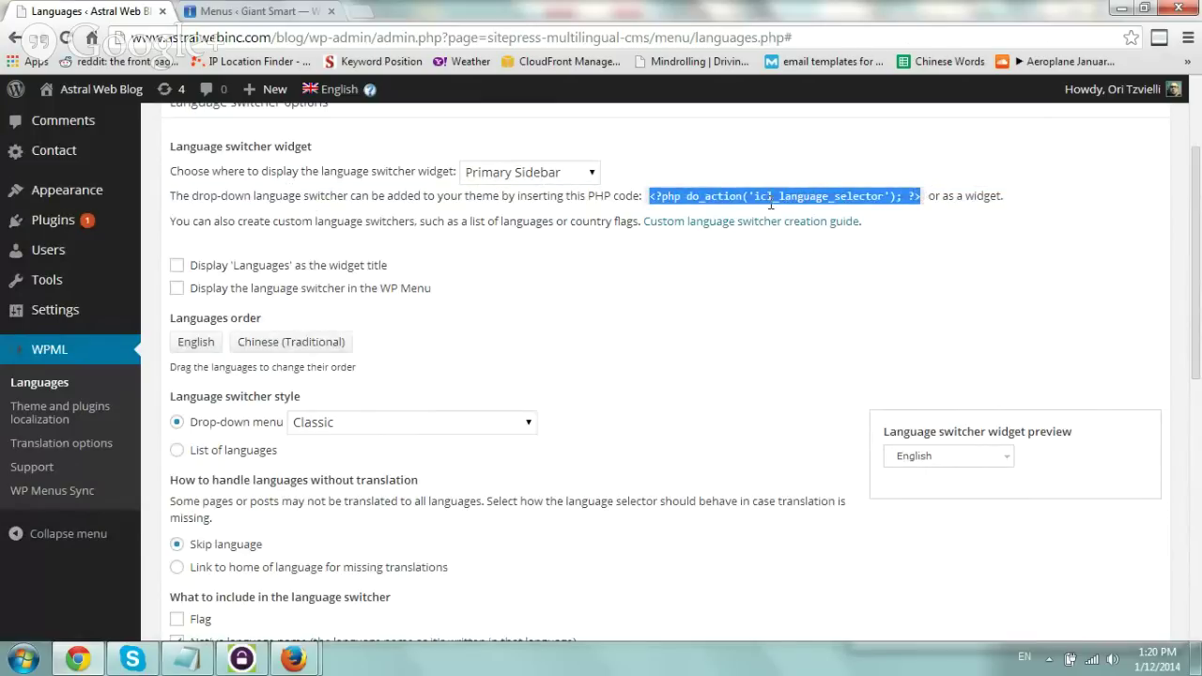
click(778, 266)
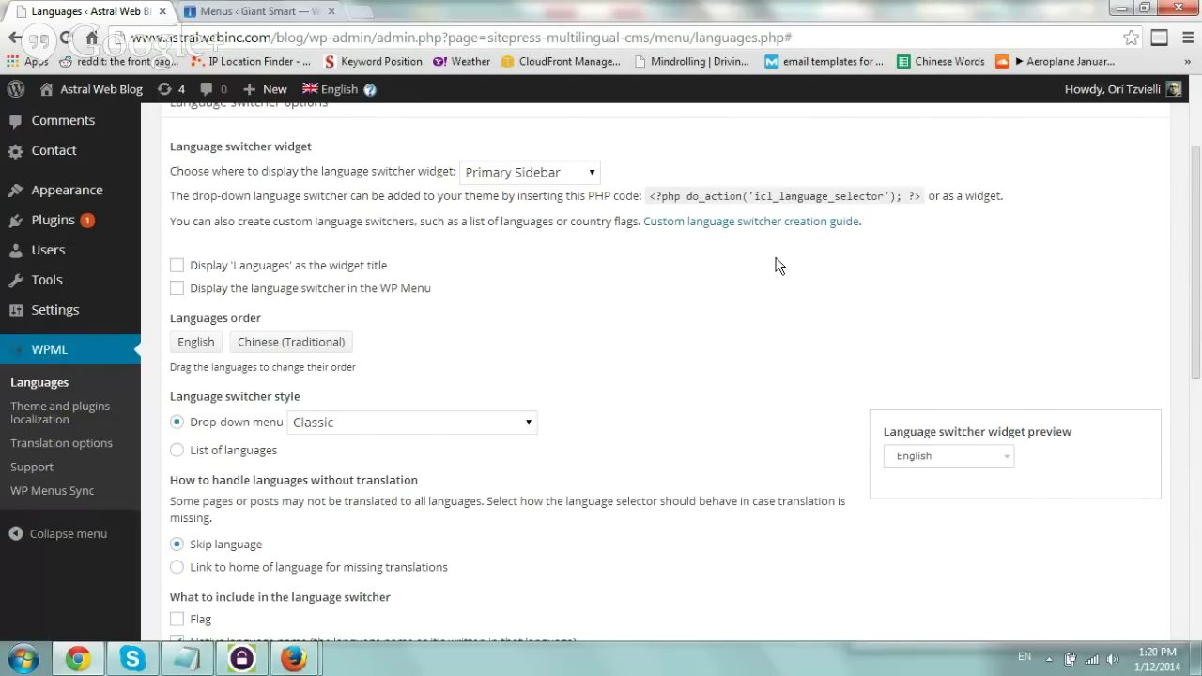
- Review the remaining language switcher options and finish the WPML setup wizard
scroll(777, 266, down, 1)
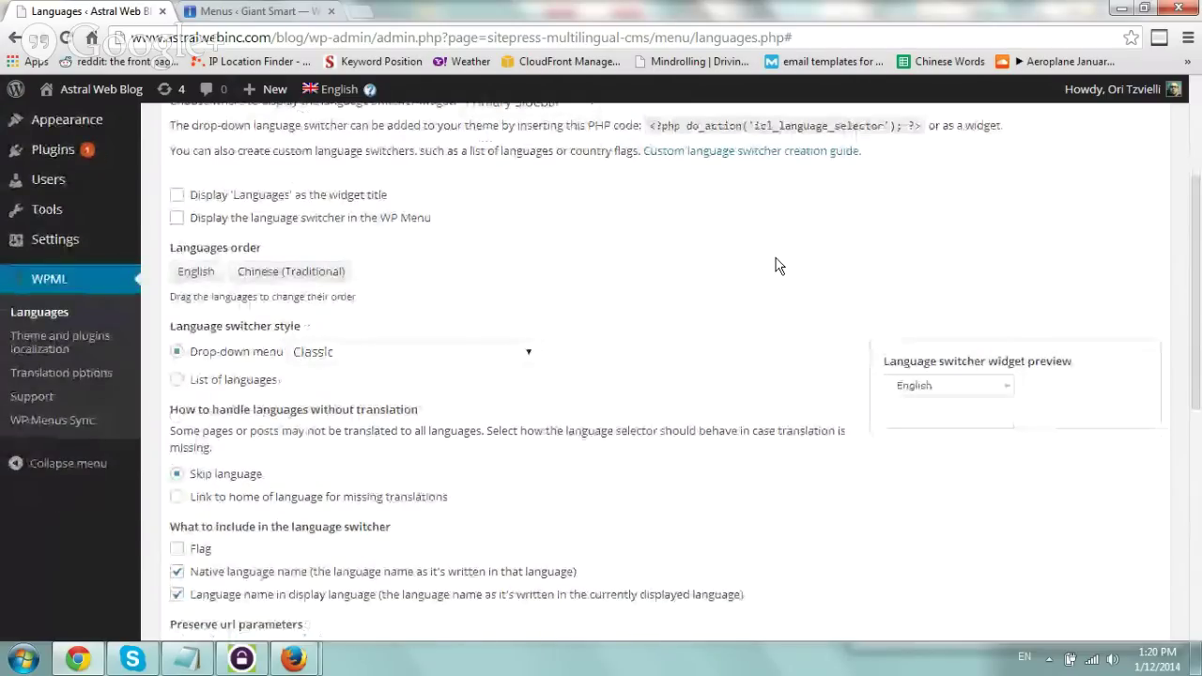
scroll(777, 266, down, 3)
scroll(777, 265, down, 2)
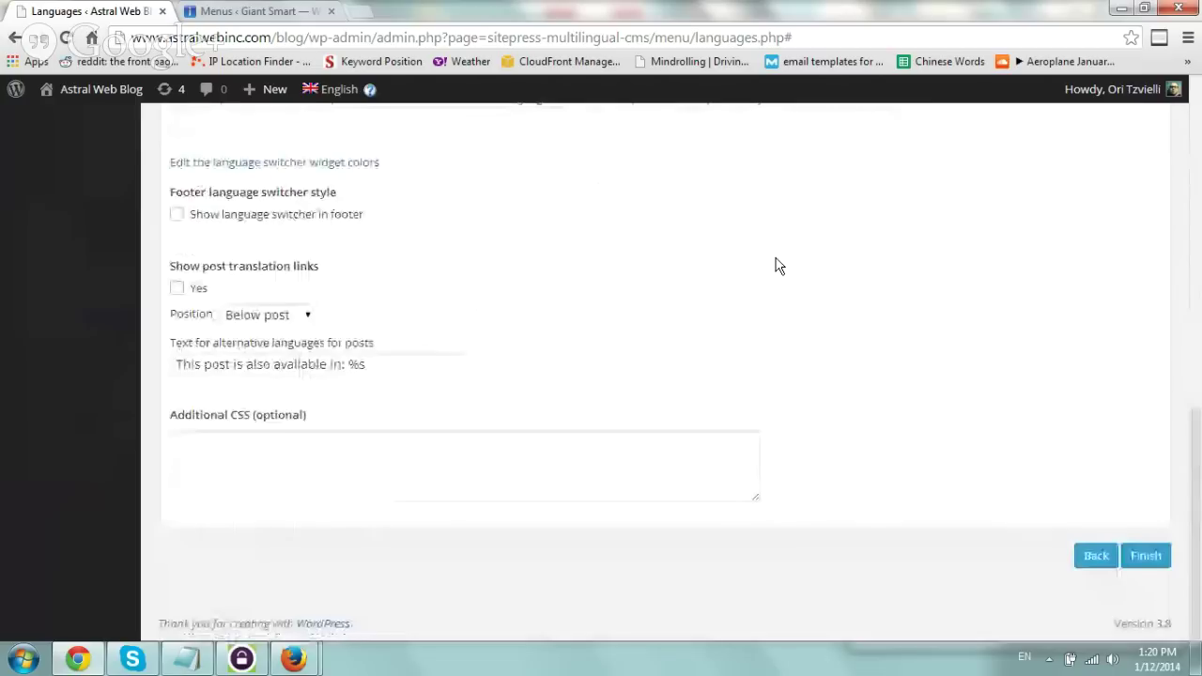
scroll(777, 266, up, 5)
scroll(778, 266, up, 3)
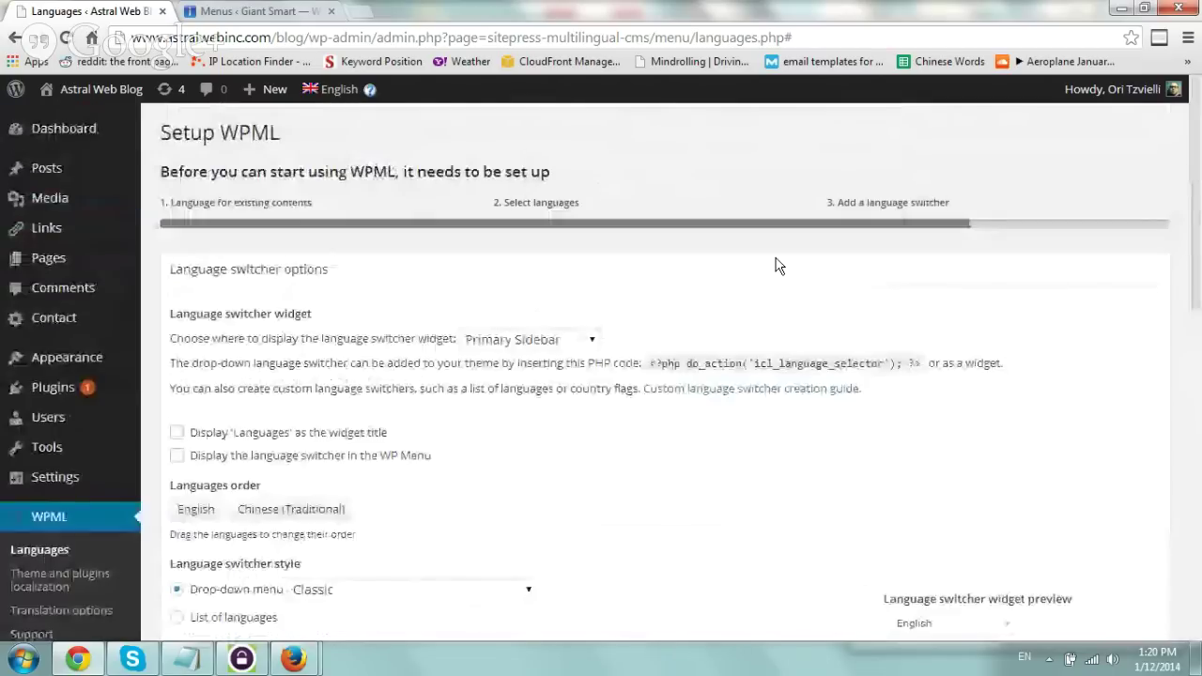
scroll(777, 265, down, 1)
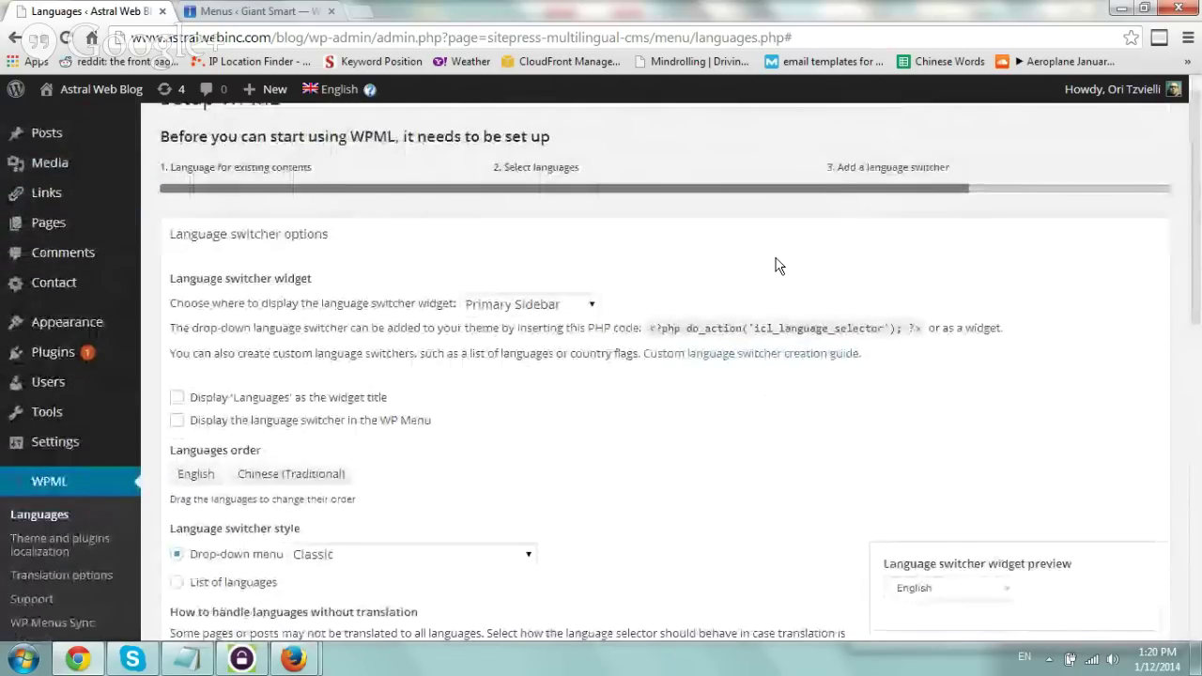
scroll(778, 266, down, 4)
scroll(777, 266, down, 3)
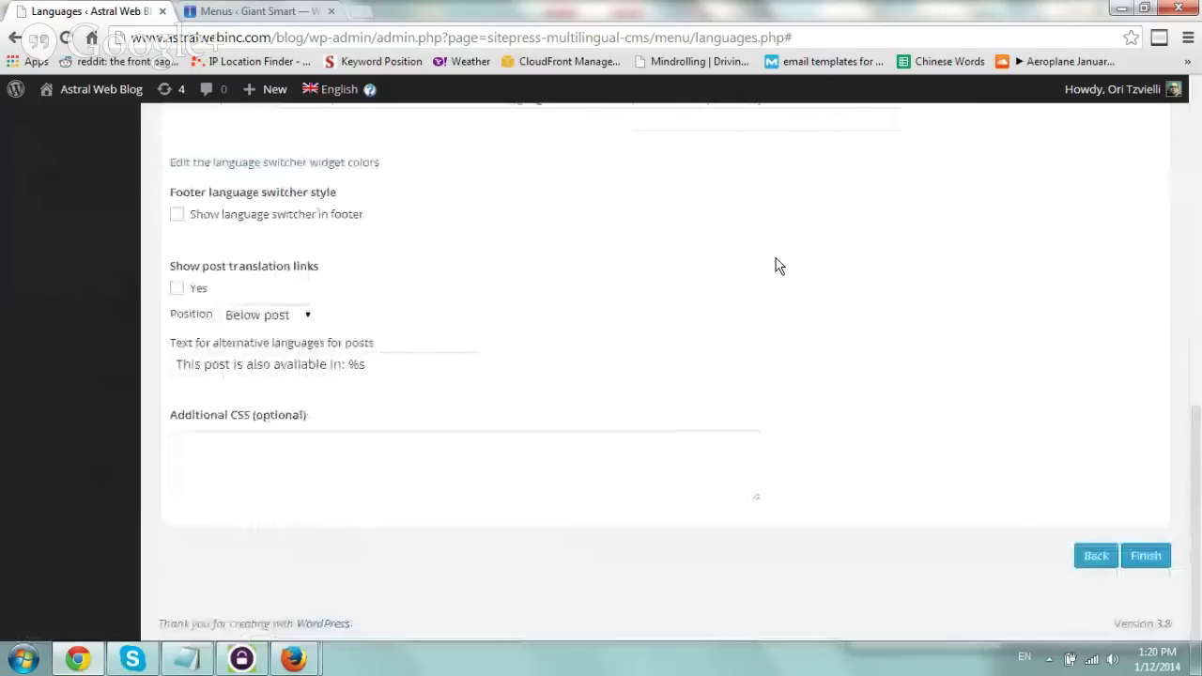
click(1147, 556)
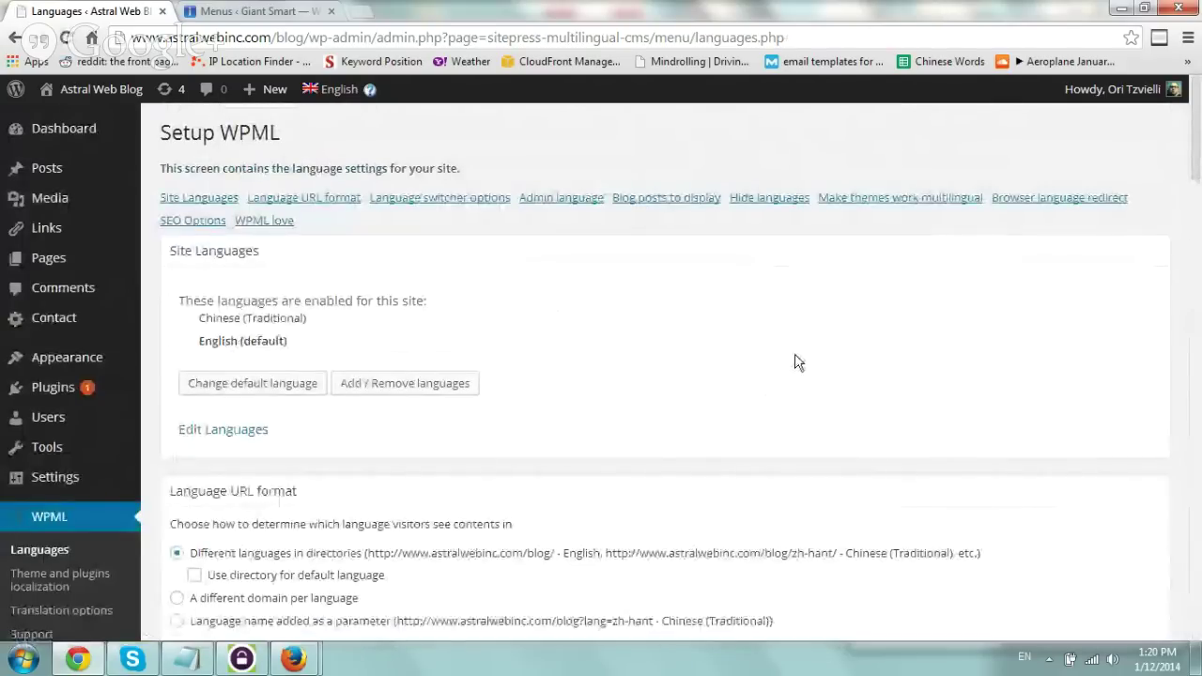
- Confirm Chinese (Traditional) and English are enabled, then go to Giant Smart's Menus page
scroll(717, 355, down, 1)
scroll(717, 355, down, 1)
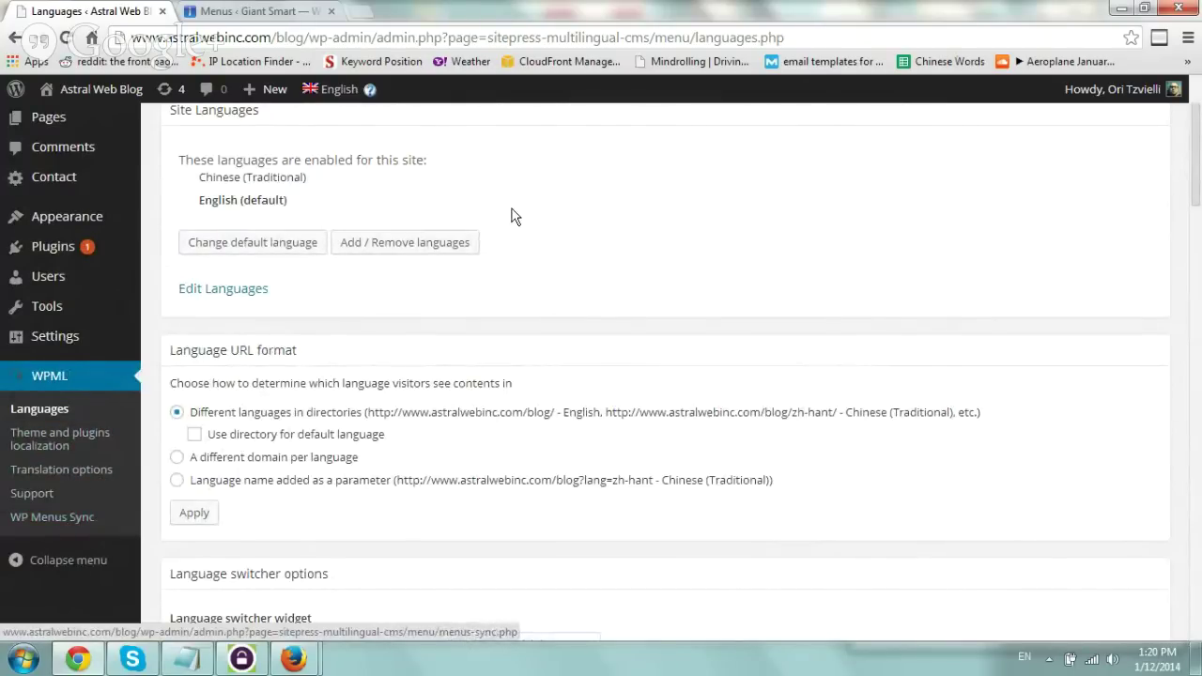
scroll(514, 216, up, 3)
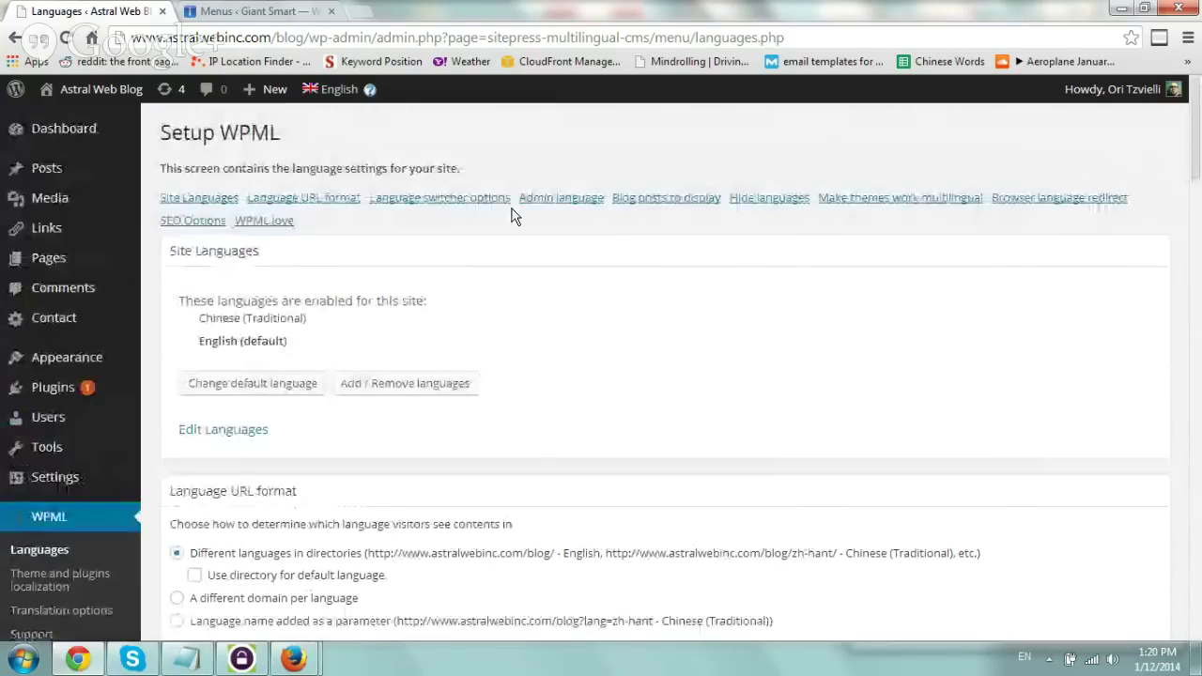
click(267, 11)
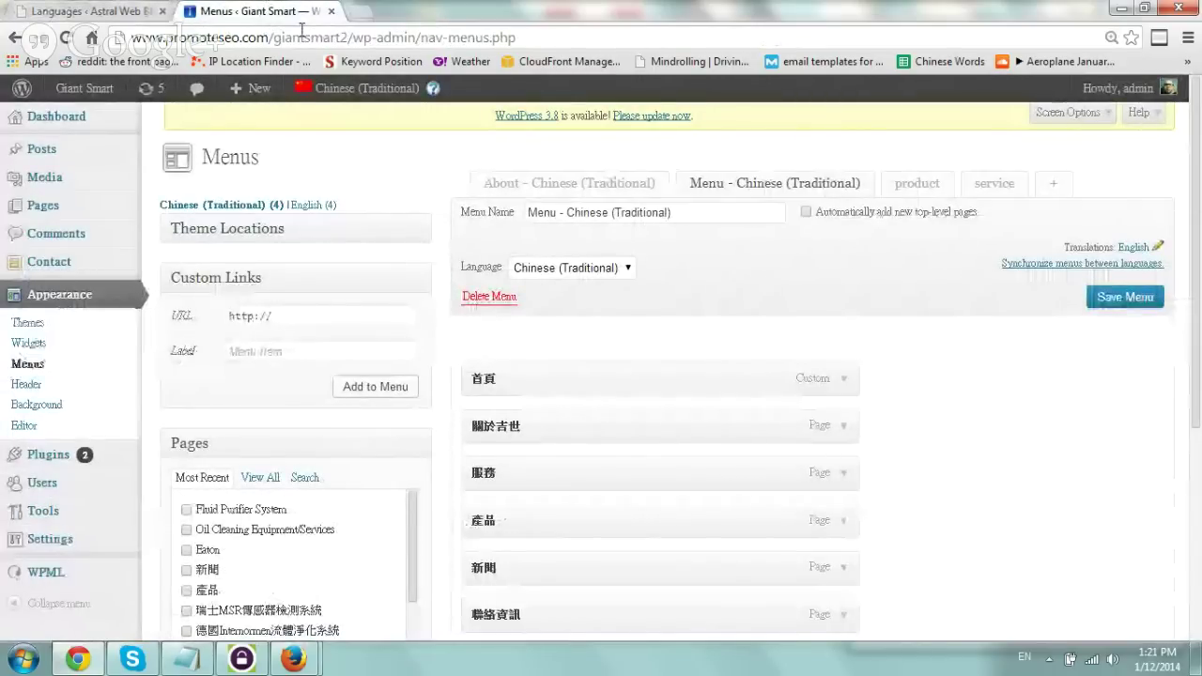
- Review Giant Smart's WPML Languages settings and open its home page in a new tab
click(73, 571)
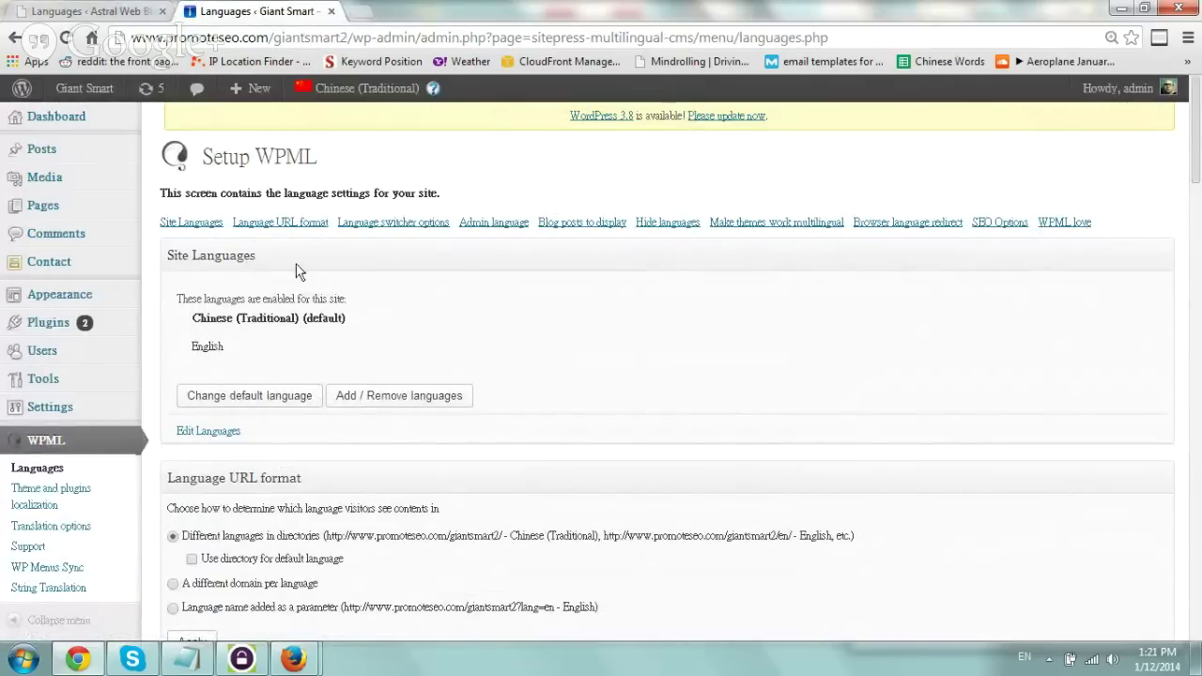
scroll(554, 368, down, 3)
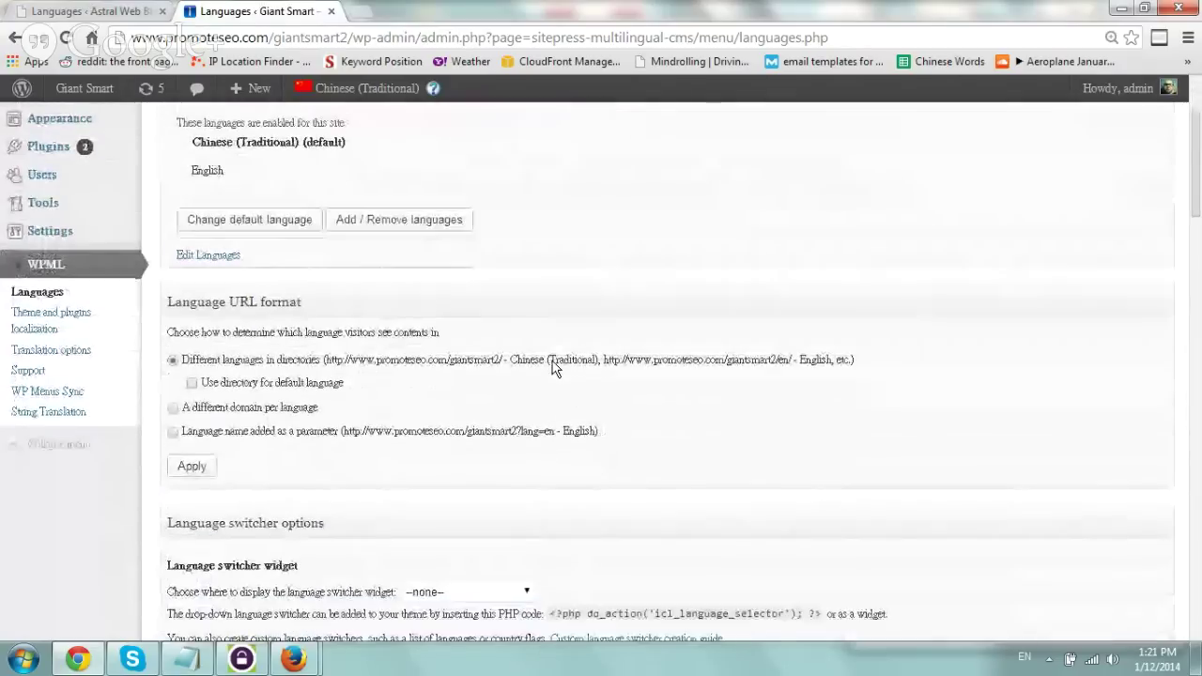
scroll(553, 368, down, 1)
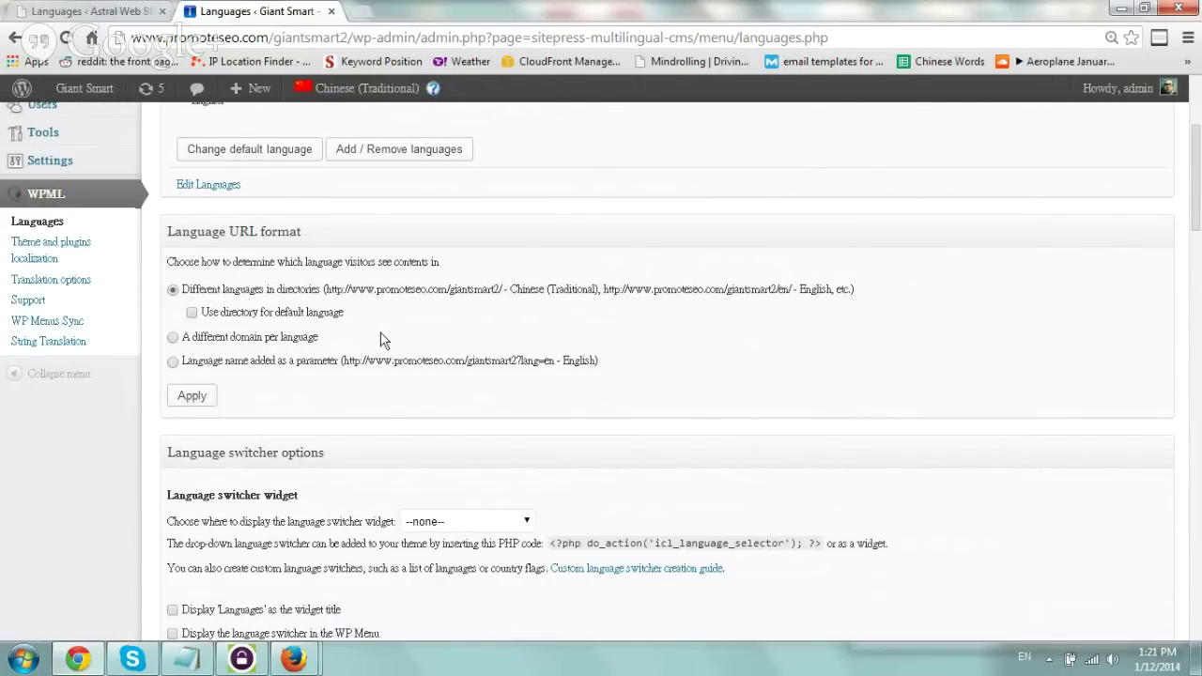
scroll(381, 338, down, 3)
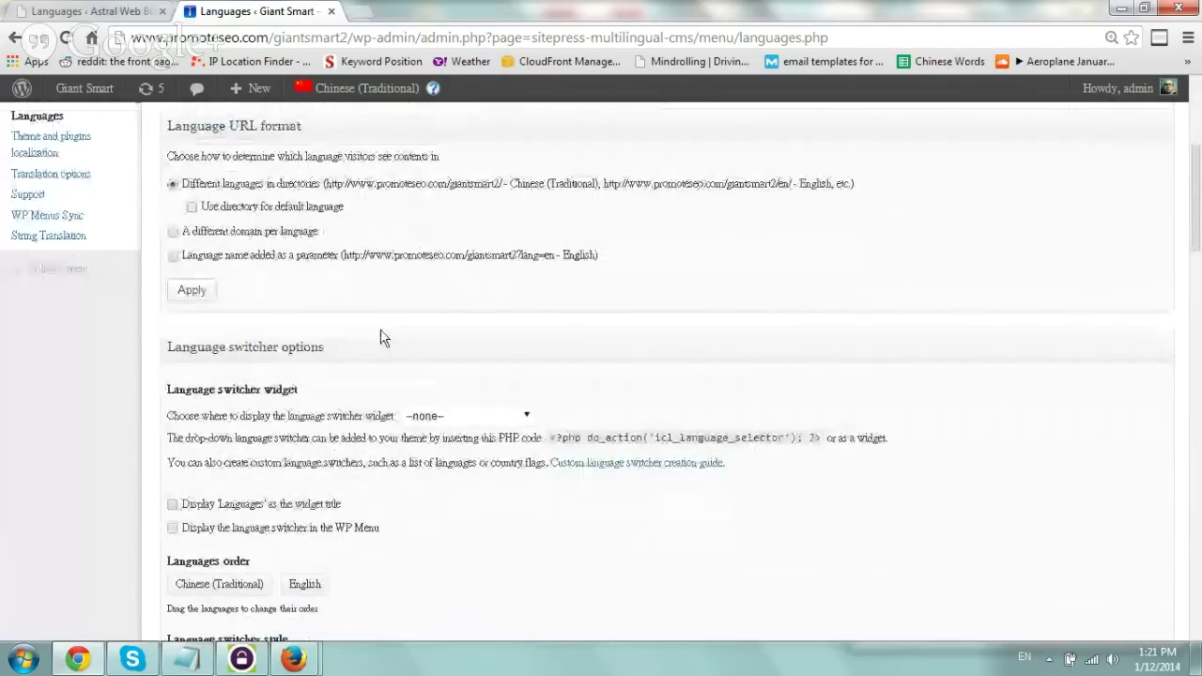
scroll(381, 338, down, 3)
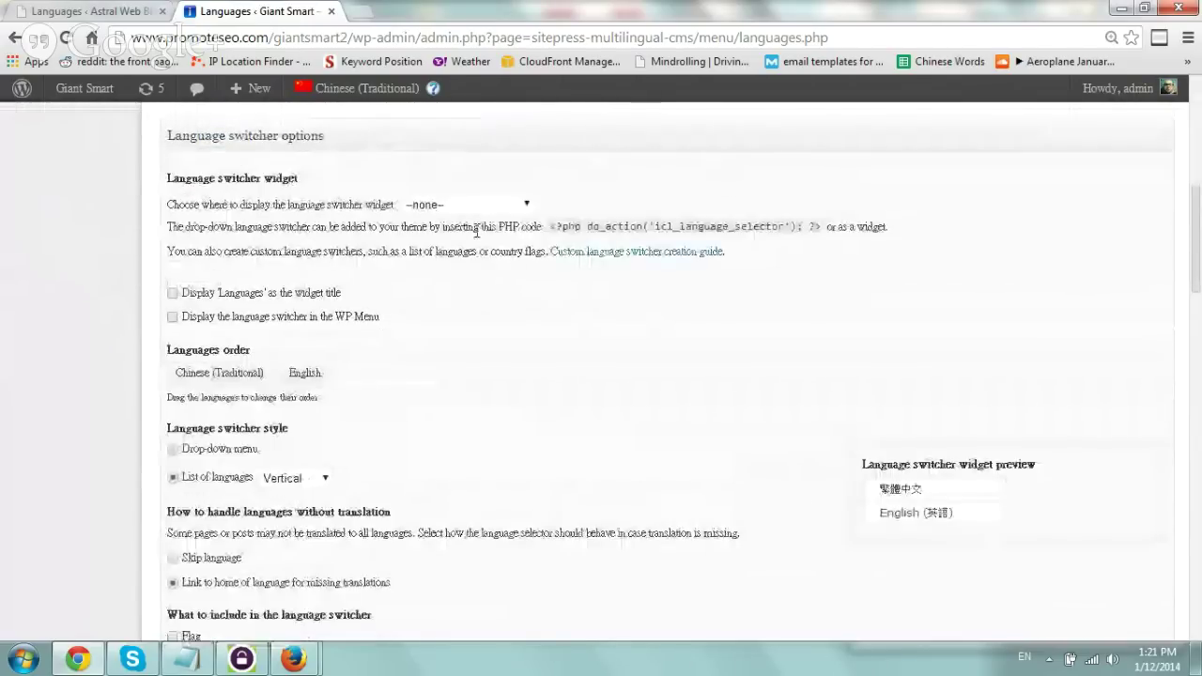
scroll(476, 232, down, 2)
scroll(476, 237, down, 1)
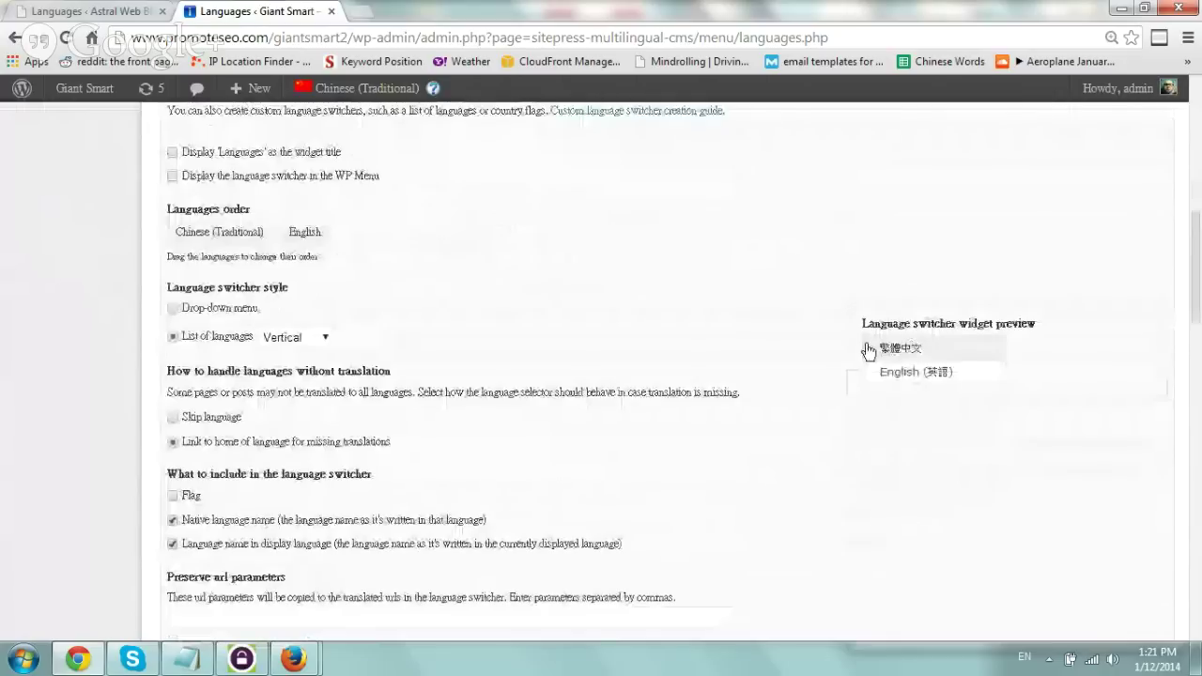
drag(353, 38, 130, 37)
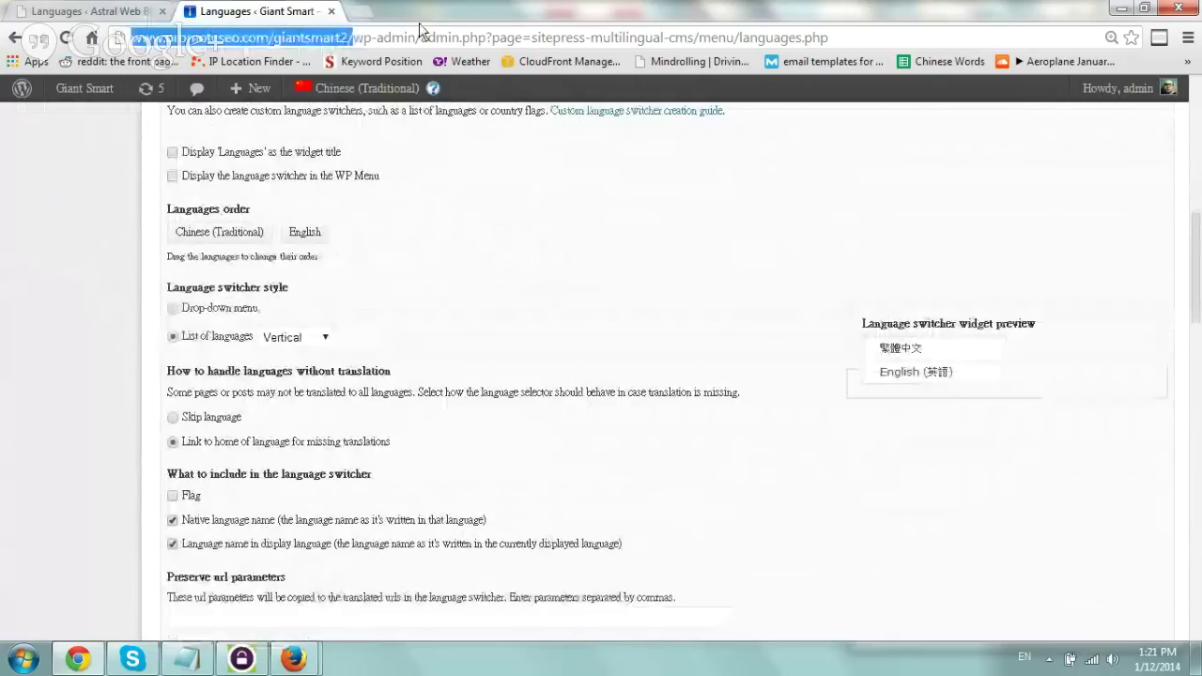
drag(364, 13, 366, 13)
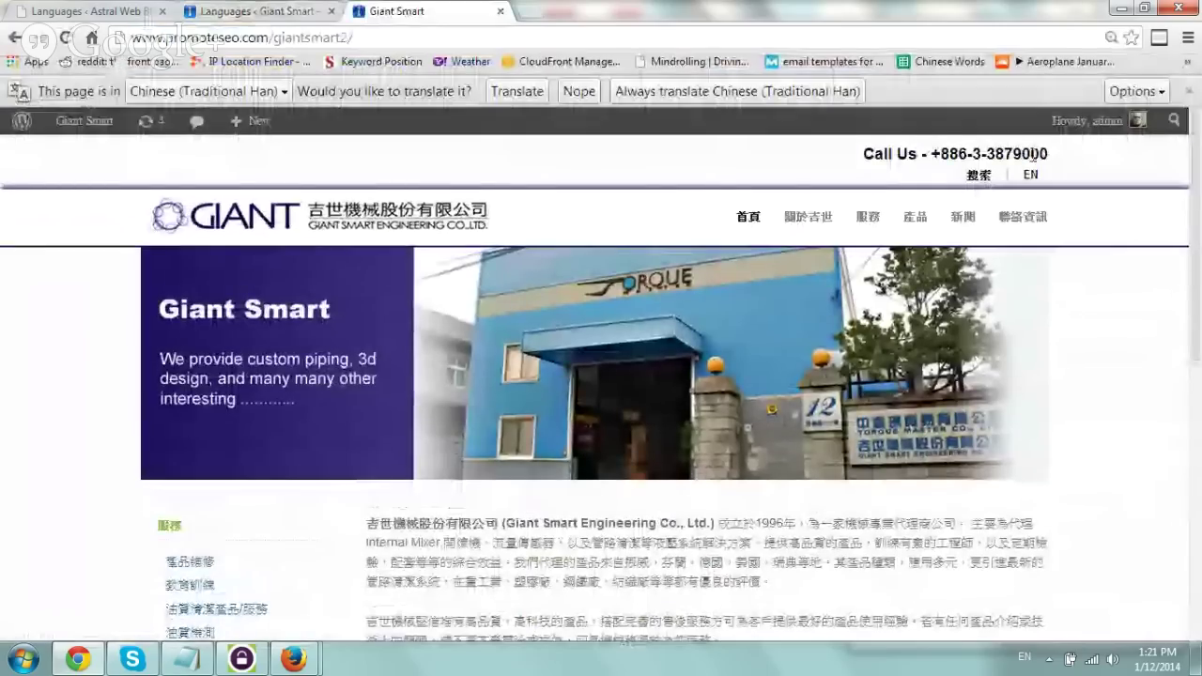
- Switch the Giant Smart home page to English and back to Chinese, then return to Languages
click(1029, 176)
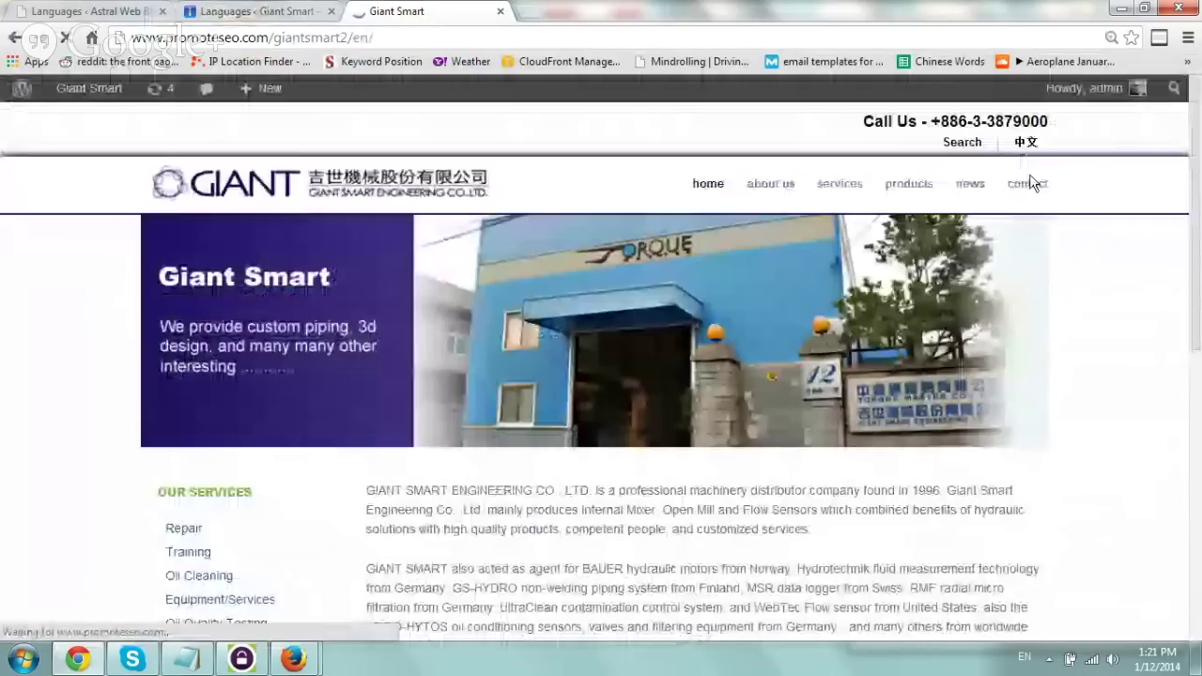
click(1025, 144)
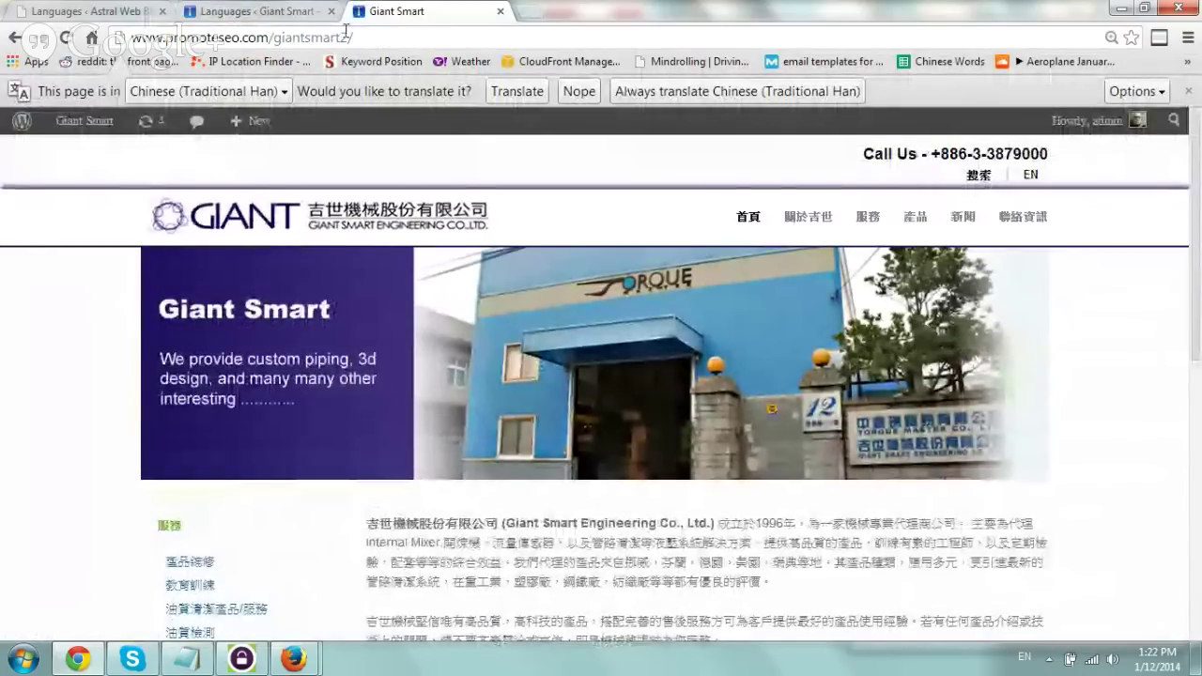
click(282, 12)
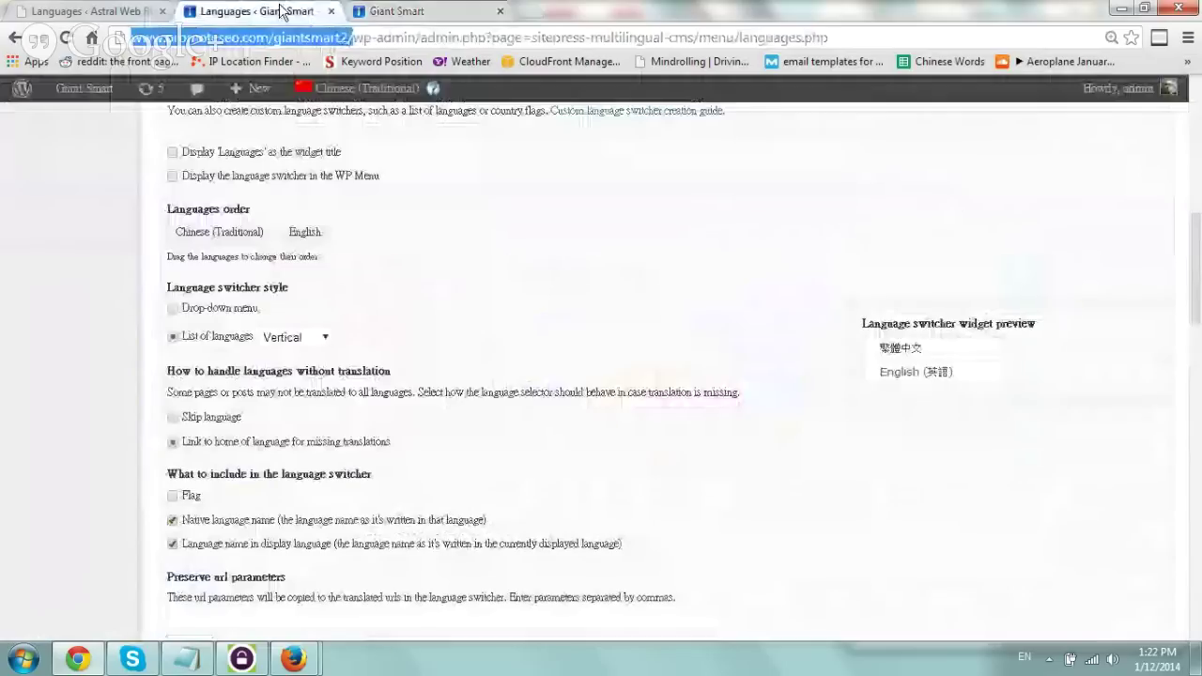
- Check Giant Smart's Languages settings down to SEO Options, then open Theme and plugins localization
click(196, 225)
scroll(107, 234, down, 1)
scroll(108, 235, down, 7)
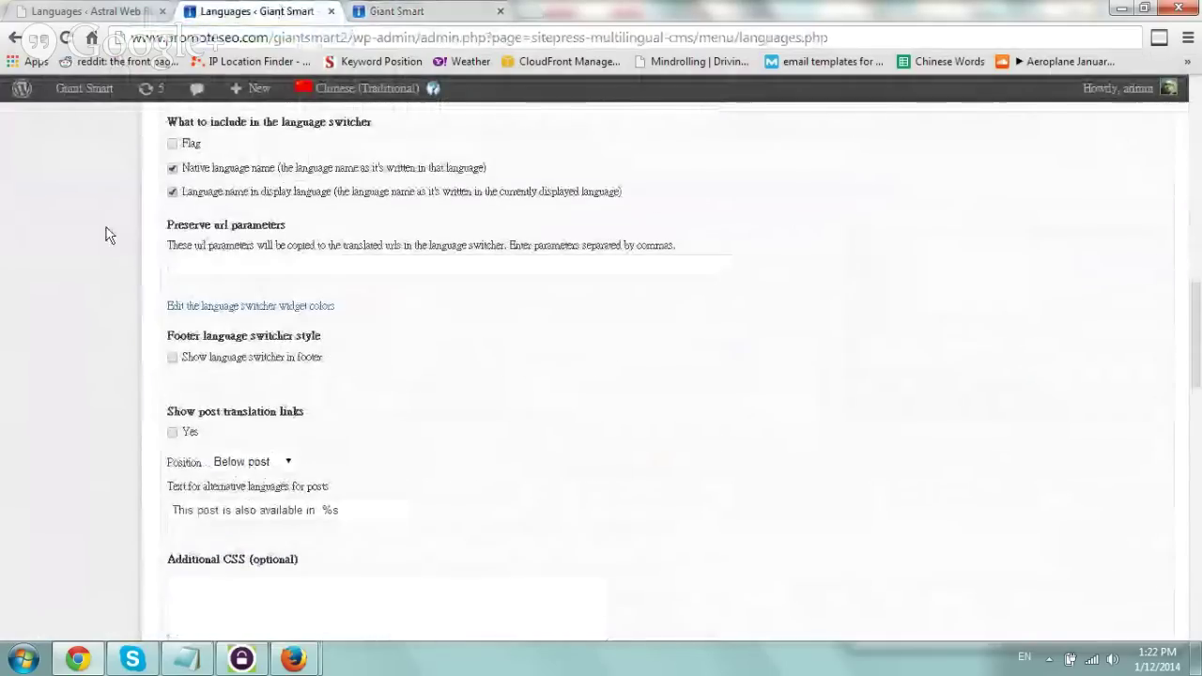
scroll(107, 235, down, 2)
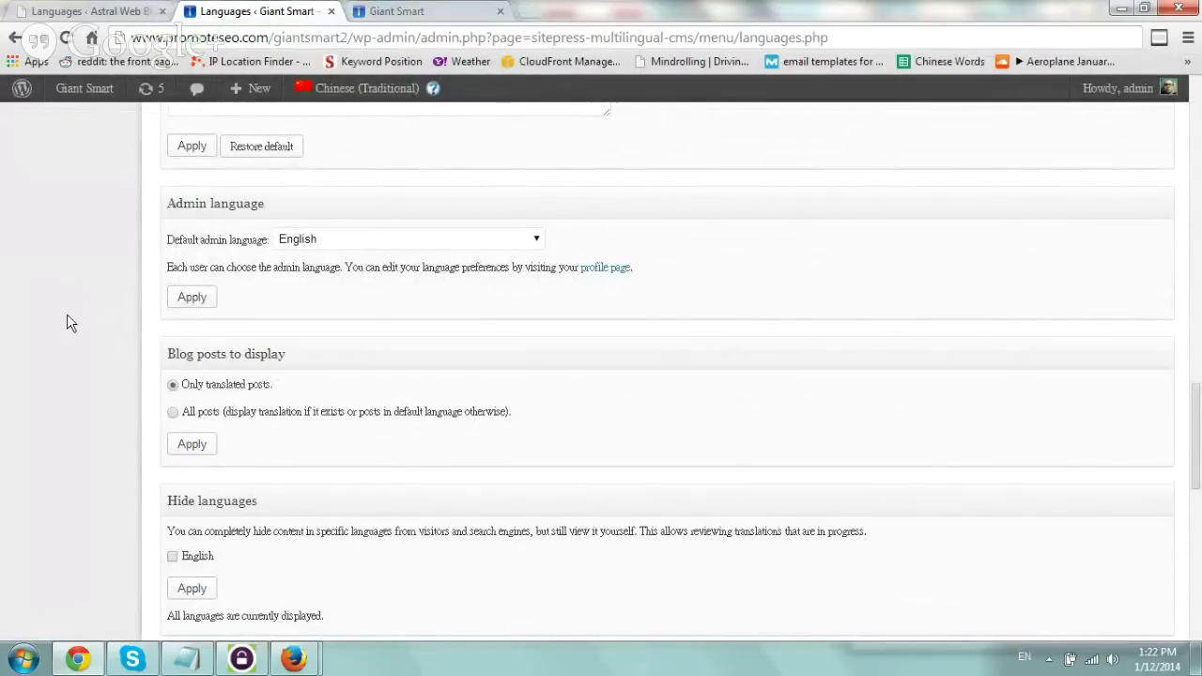
scroll(67, 323, down, 3)
scroll(67, 323, down, 10)
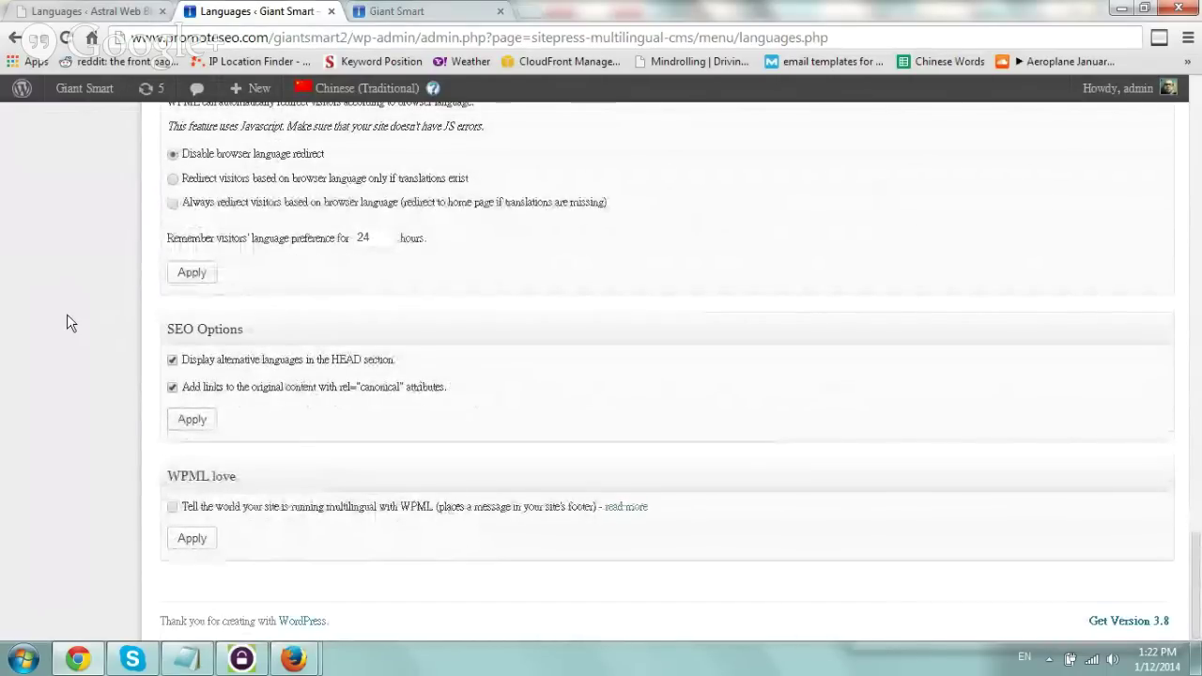
scroll(67, 323, up, 10)
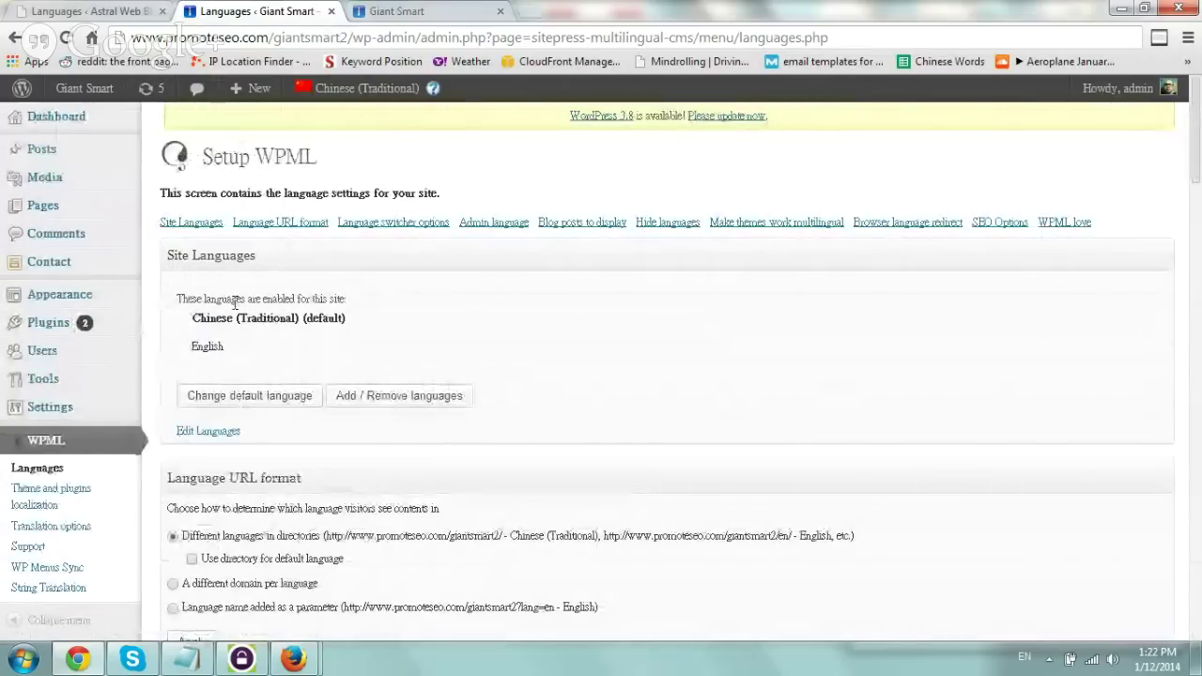
scroll(223, 316, down, 1)
scroll(223, 316, down, 2)
click(79, 381)
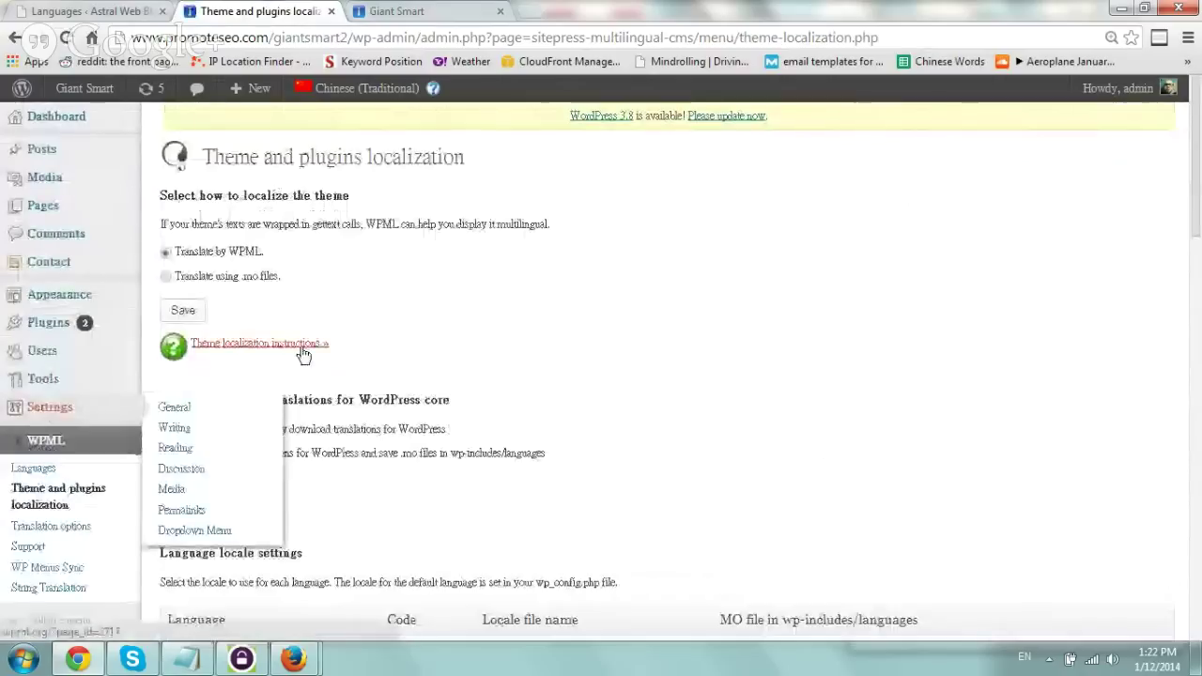
scroll(736, 284, down, 1)
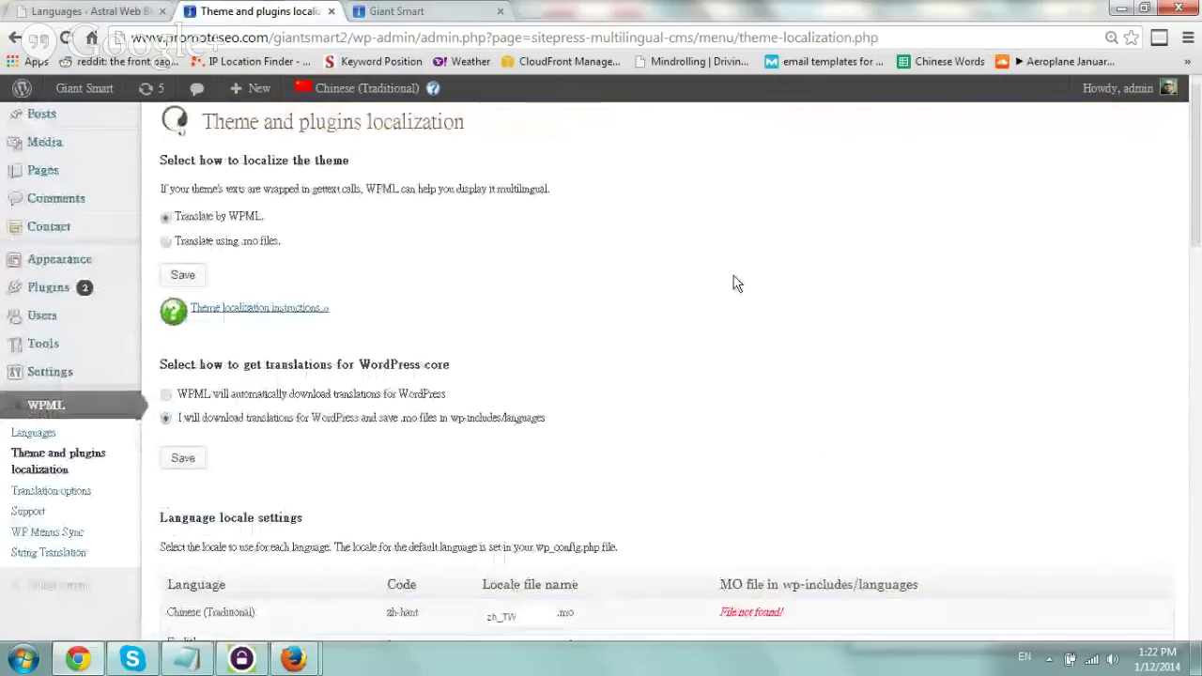
scroll(736, 283, down, 10)
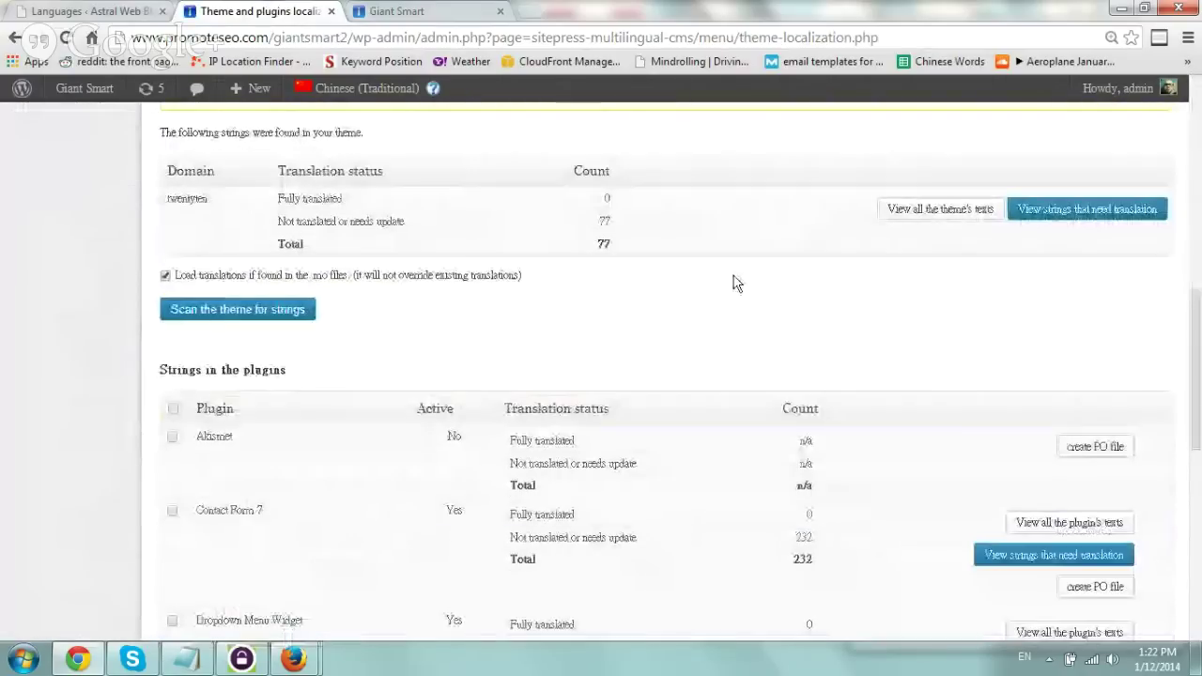
scroll(736, 283, up, 5)
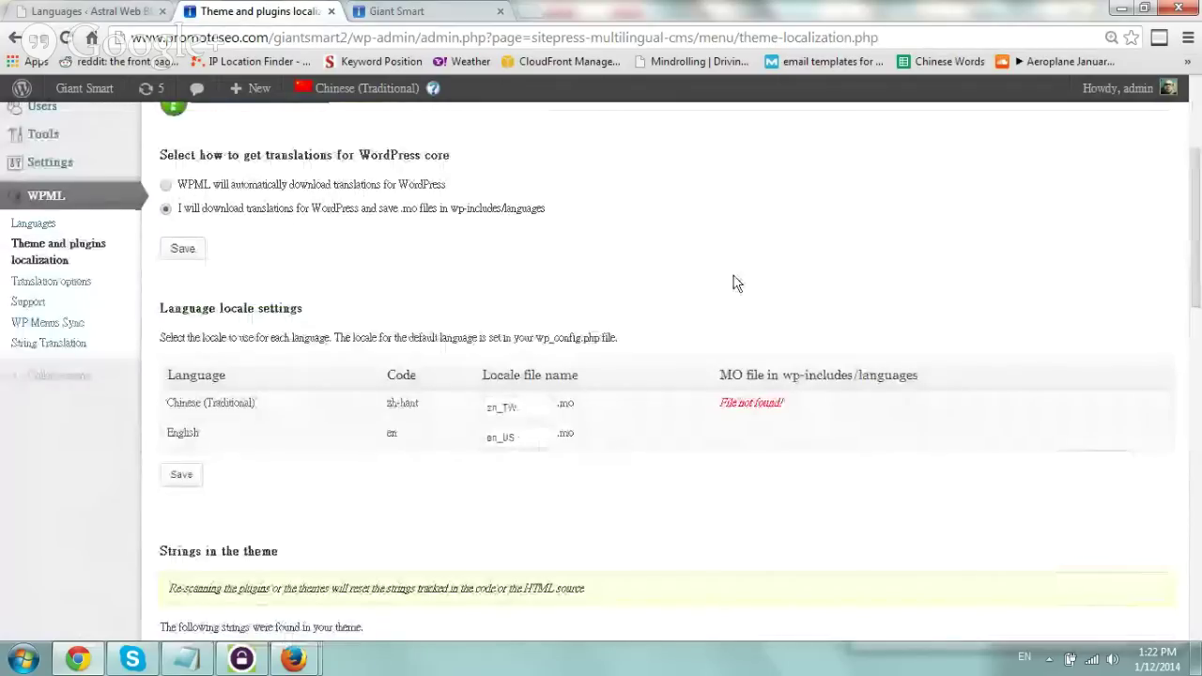
scroll(736, 284, up, 2)
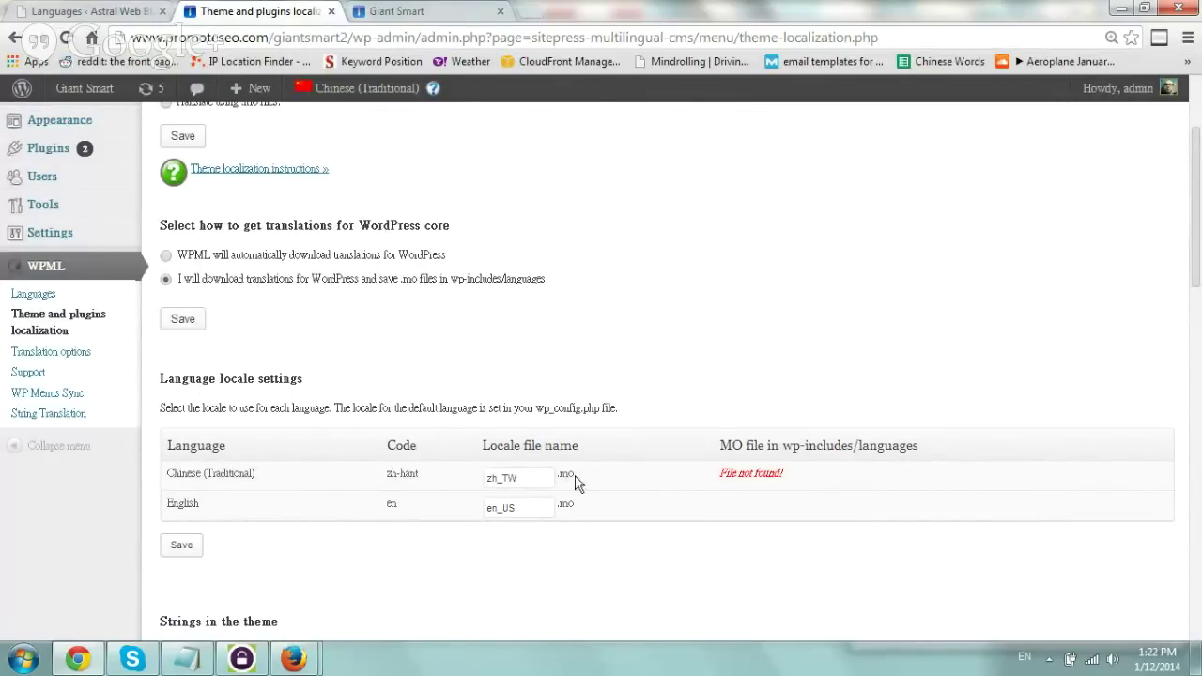
drag(574, 475, 560, 476)
click(742, 335)
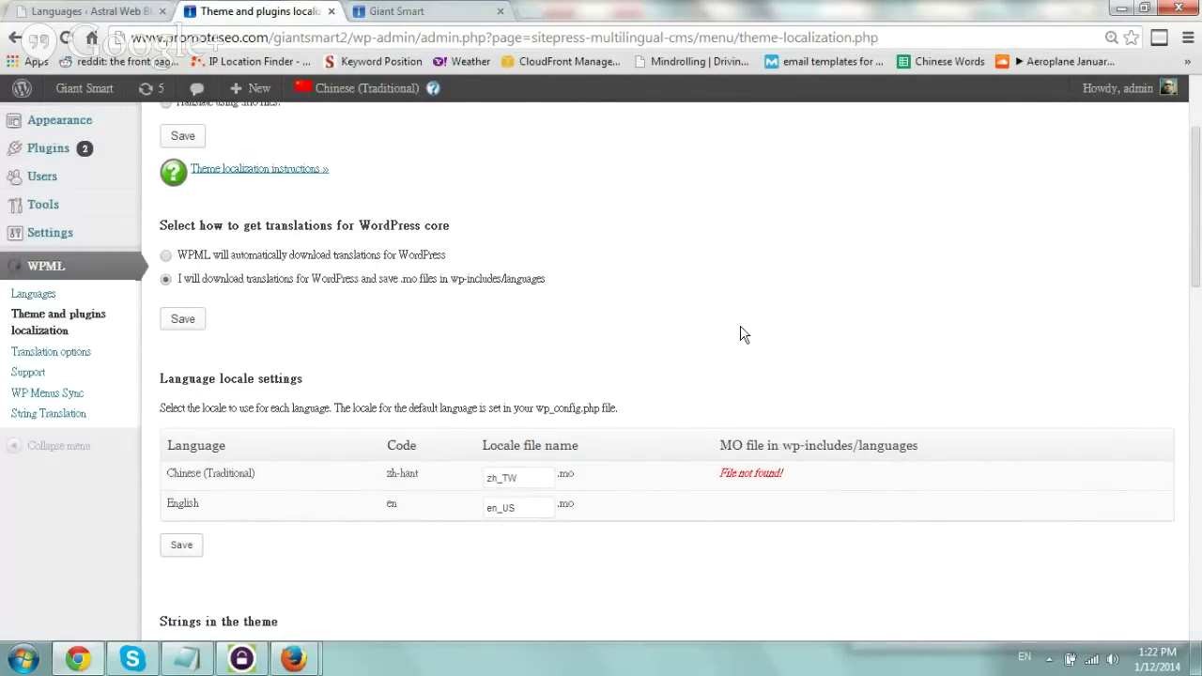
click(555, 478)
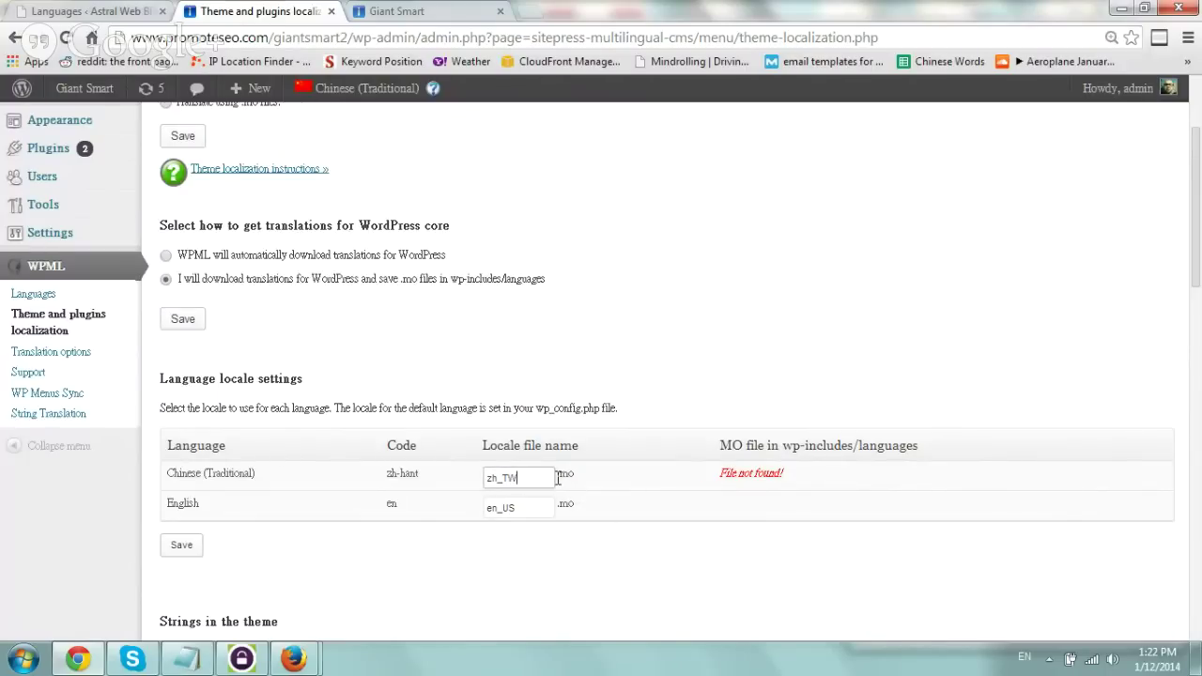
click(676, 292)
scroll(676, 299, down, 4)
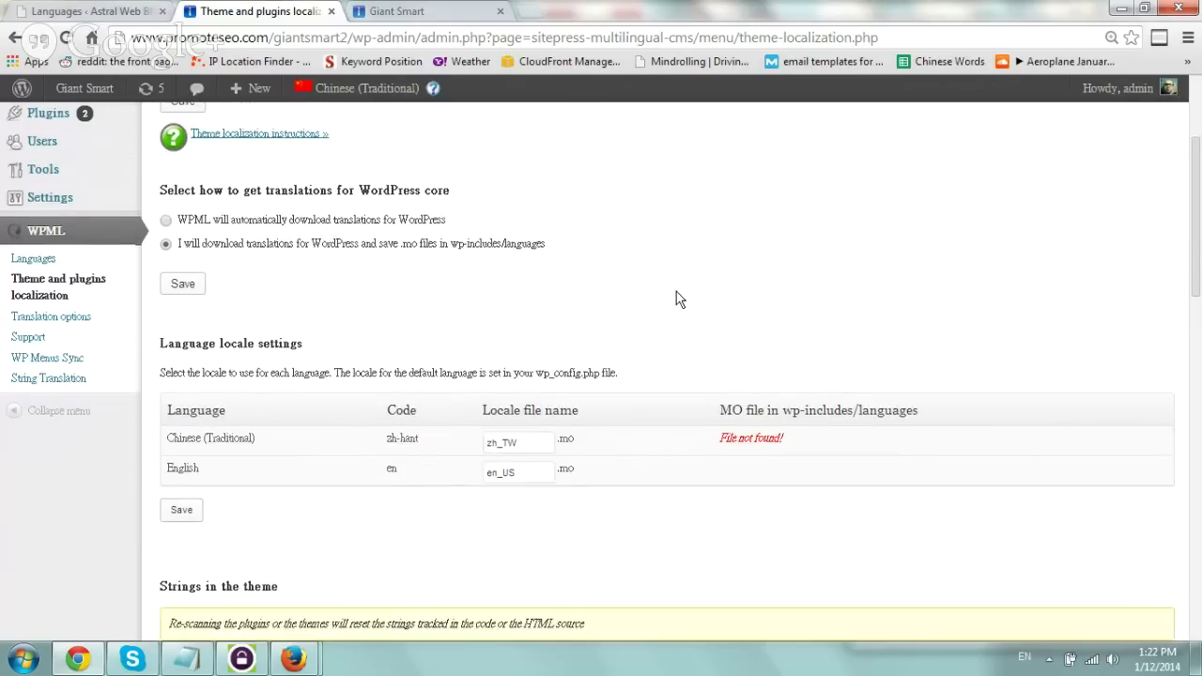
scroll(679, 298, up, 4)
scroll(680, 298, up, 2)
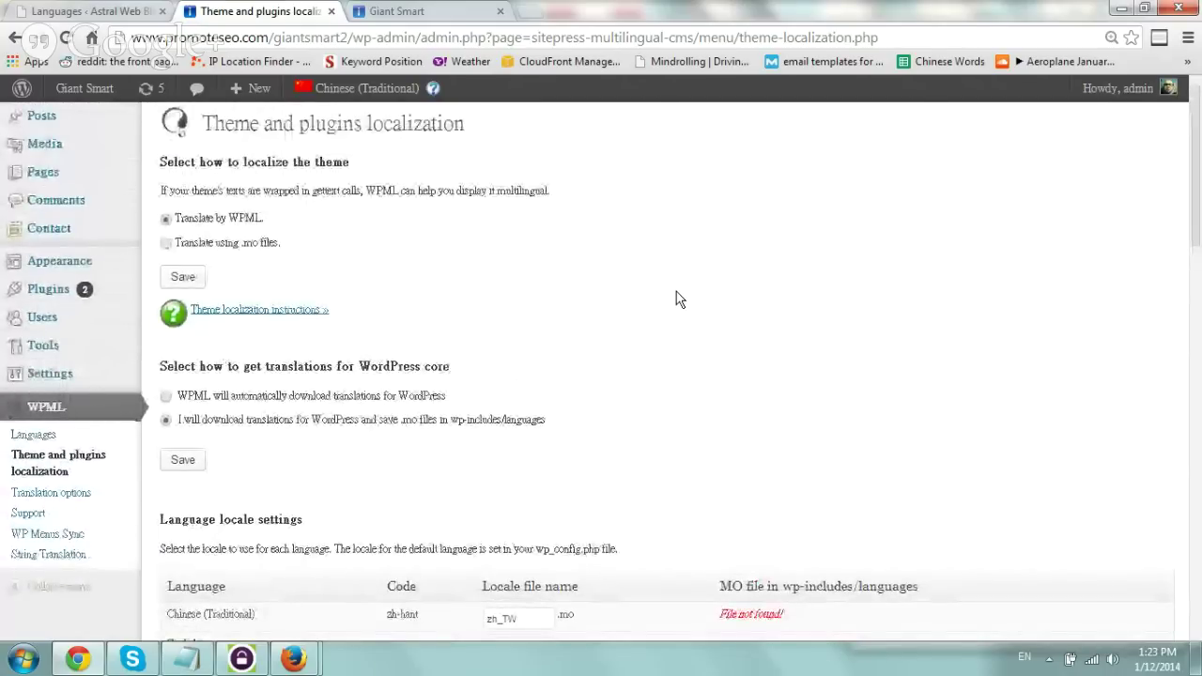
scroll(680, 298, up, 1)
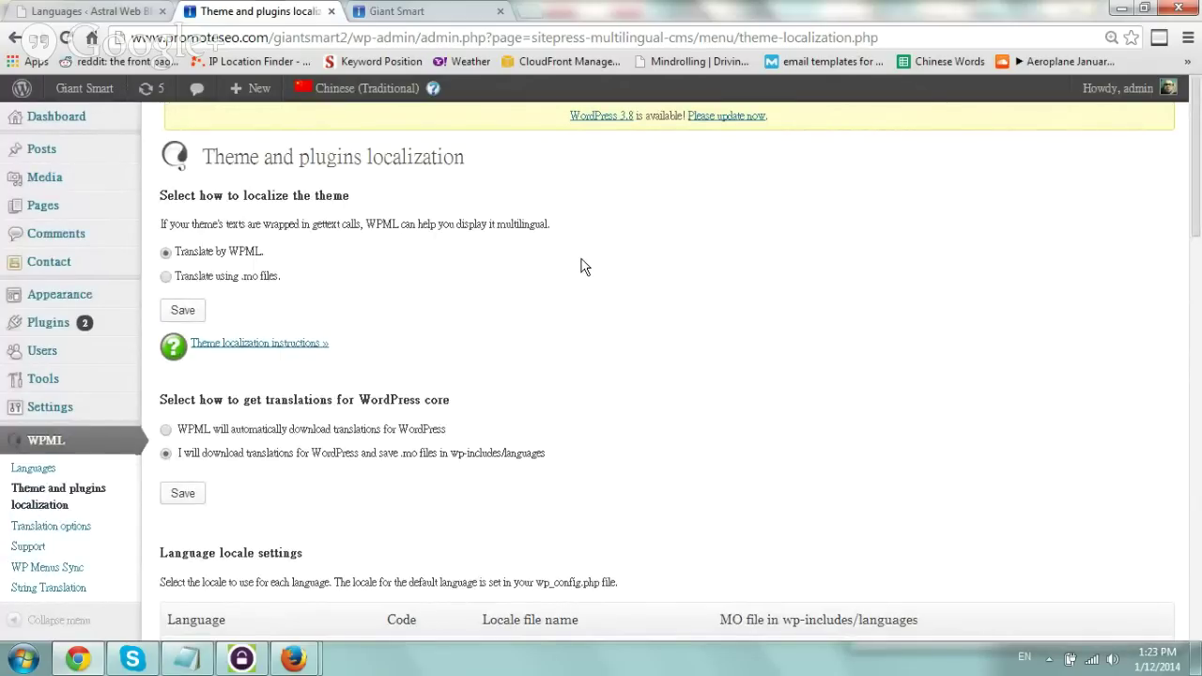
click(447, 11)
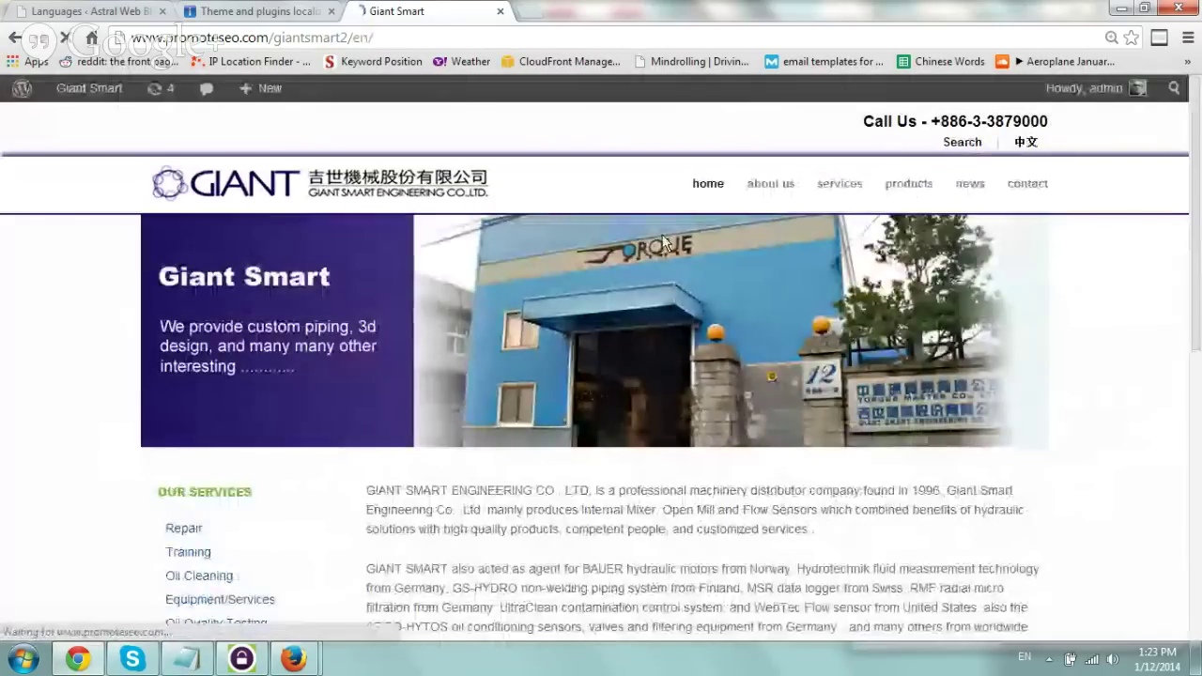
- Filter Giant Smart's Posts list to the four English posts, such as Mini Water Vac
click(302, 10)
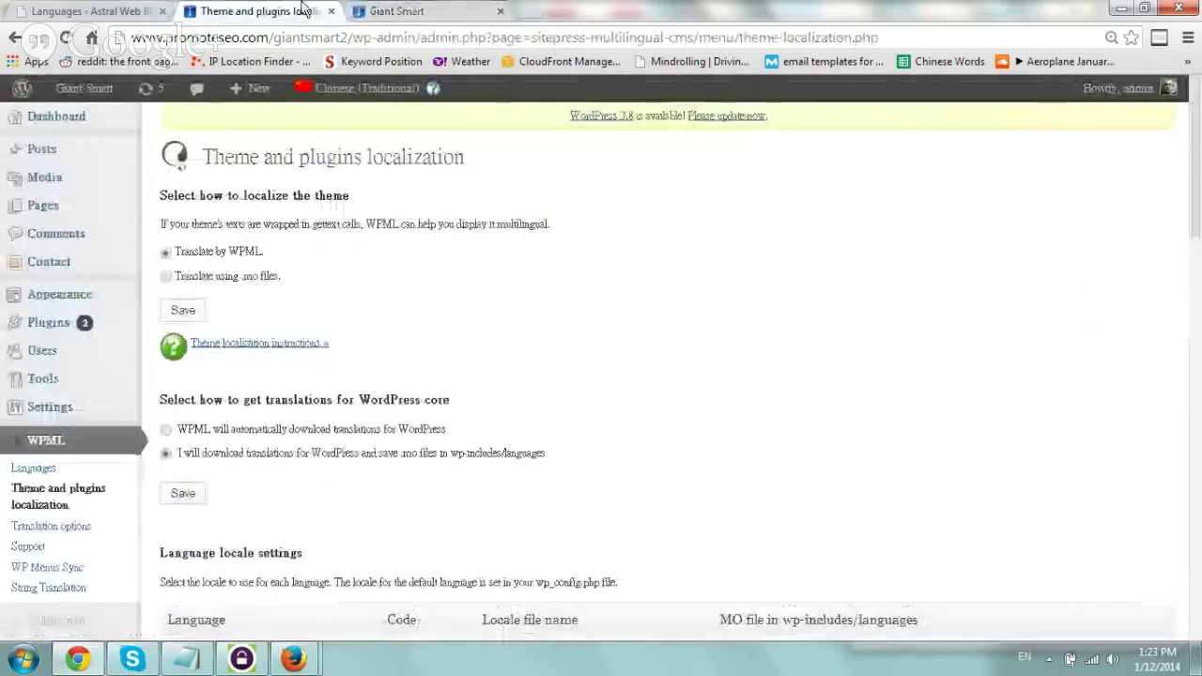
click(70, 151)
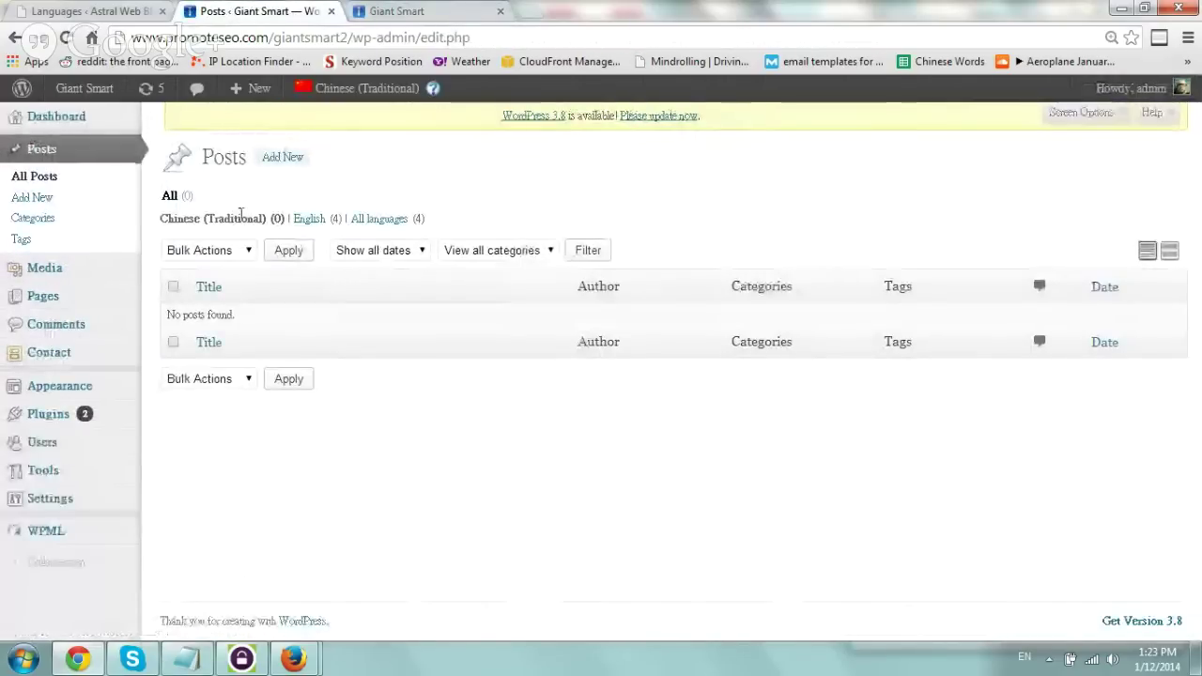
drag(159, 218, 456, 230)
click(457, 231)
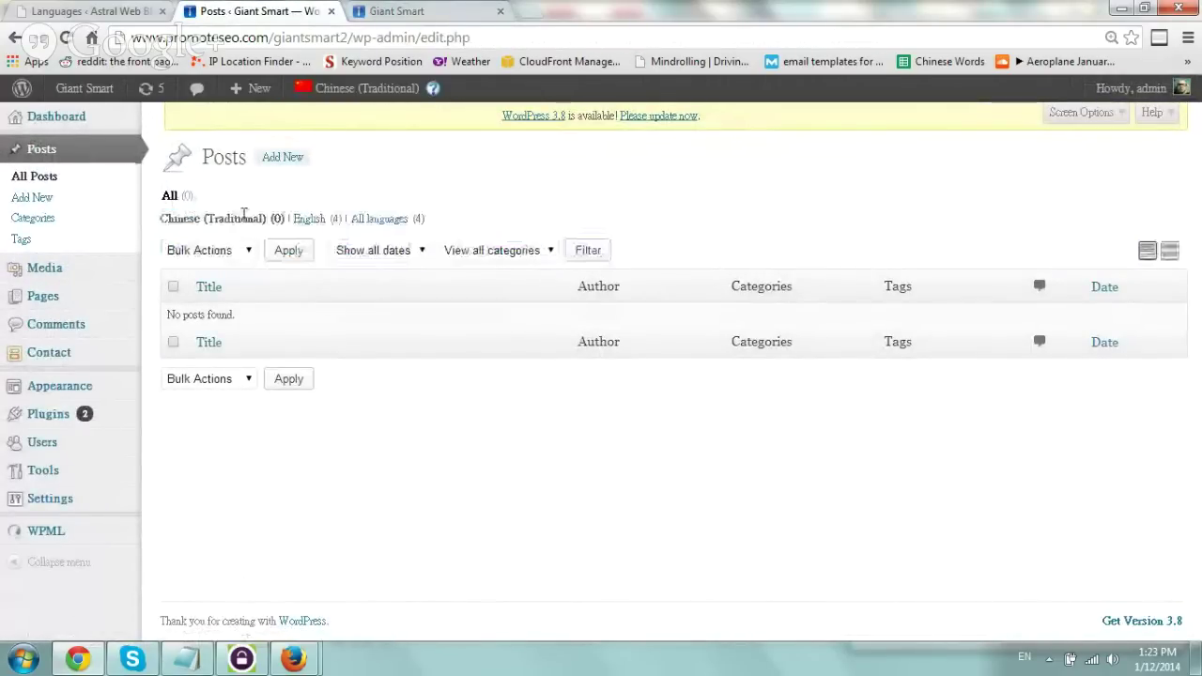
drag(168, 218, 495, 223)
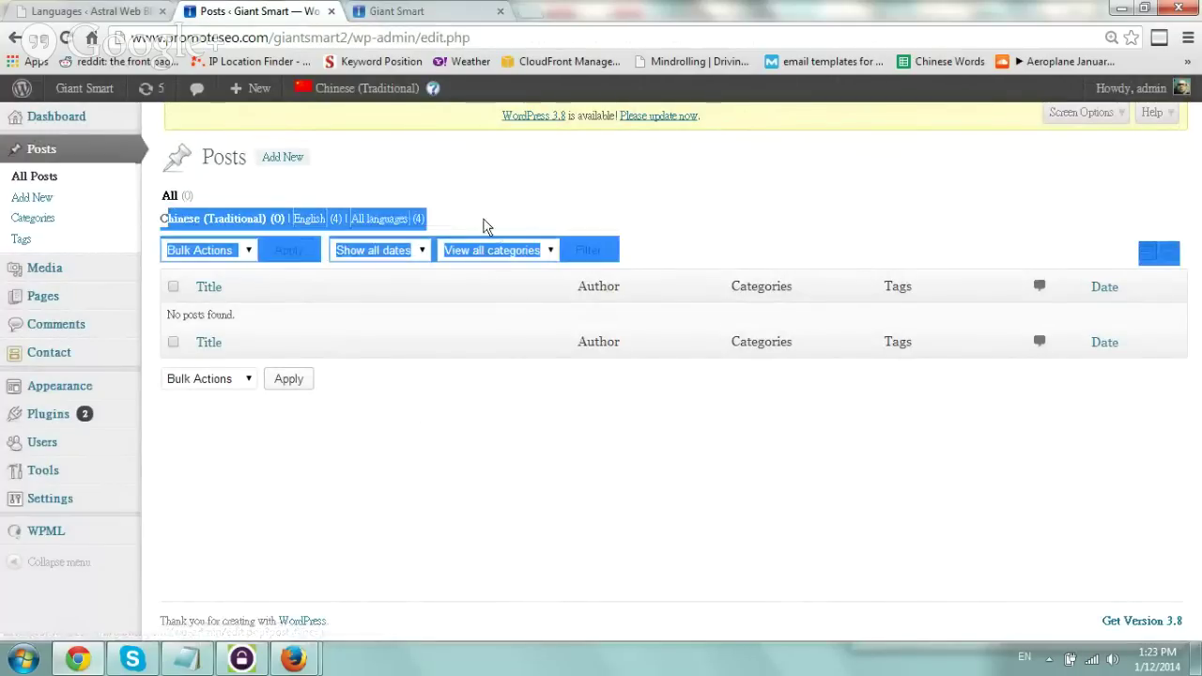
click(232, 207)
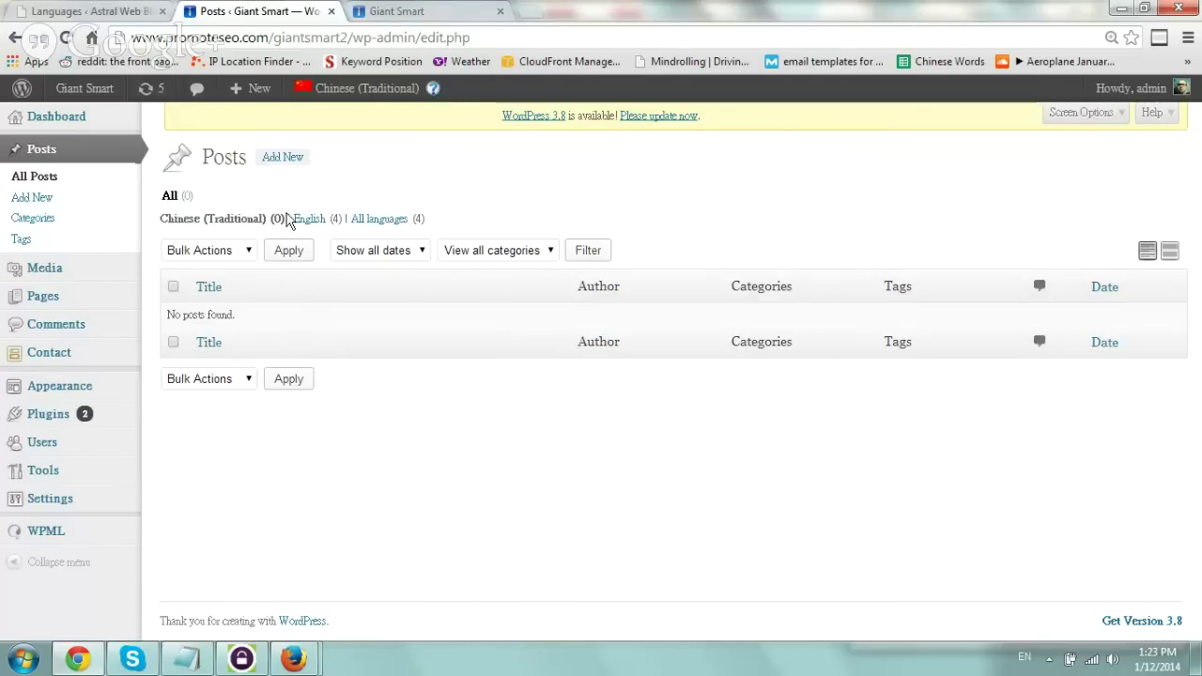
click(312, 222)
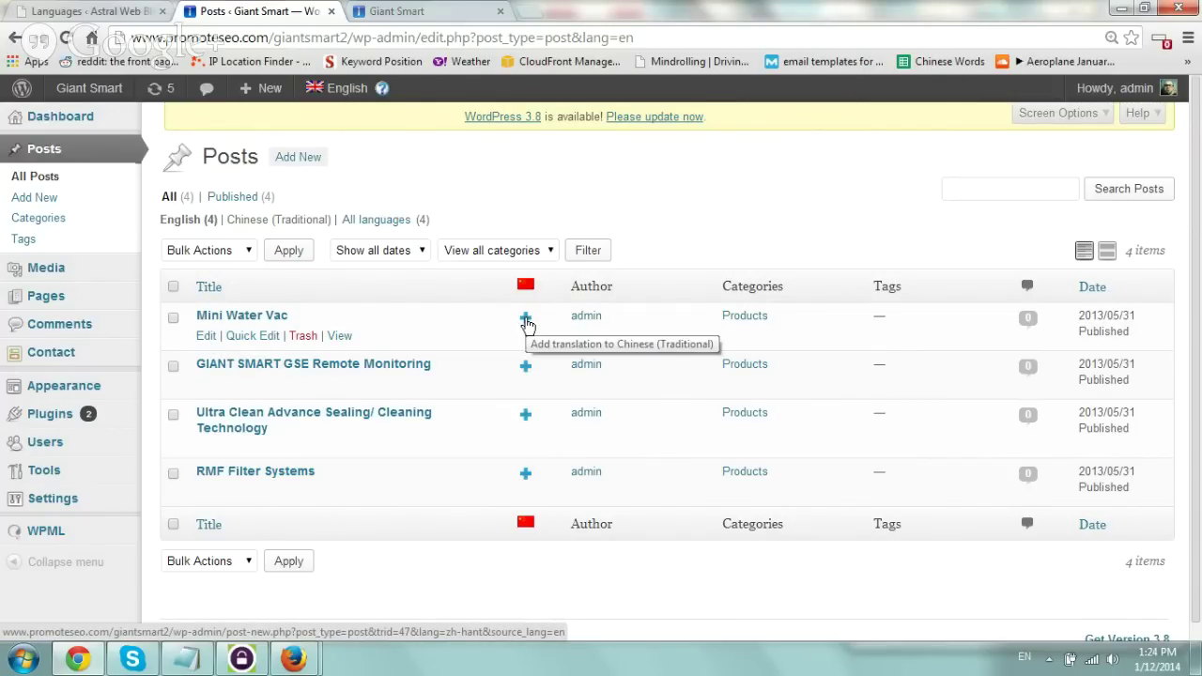
- Start a Chinese (Traditional) translation of Mini Water Vac, copy the English body, and title it 'chinese'
click(525, 320)
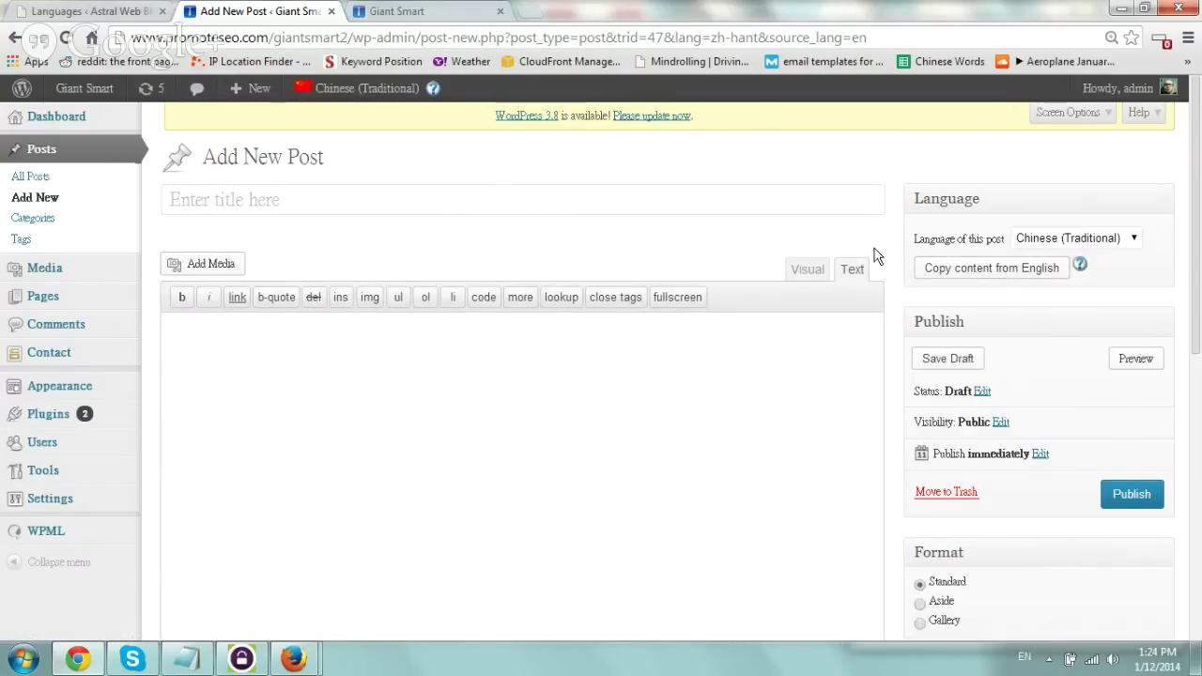
click(1003, 269)
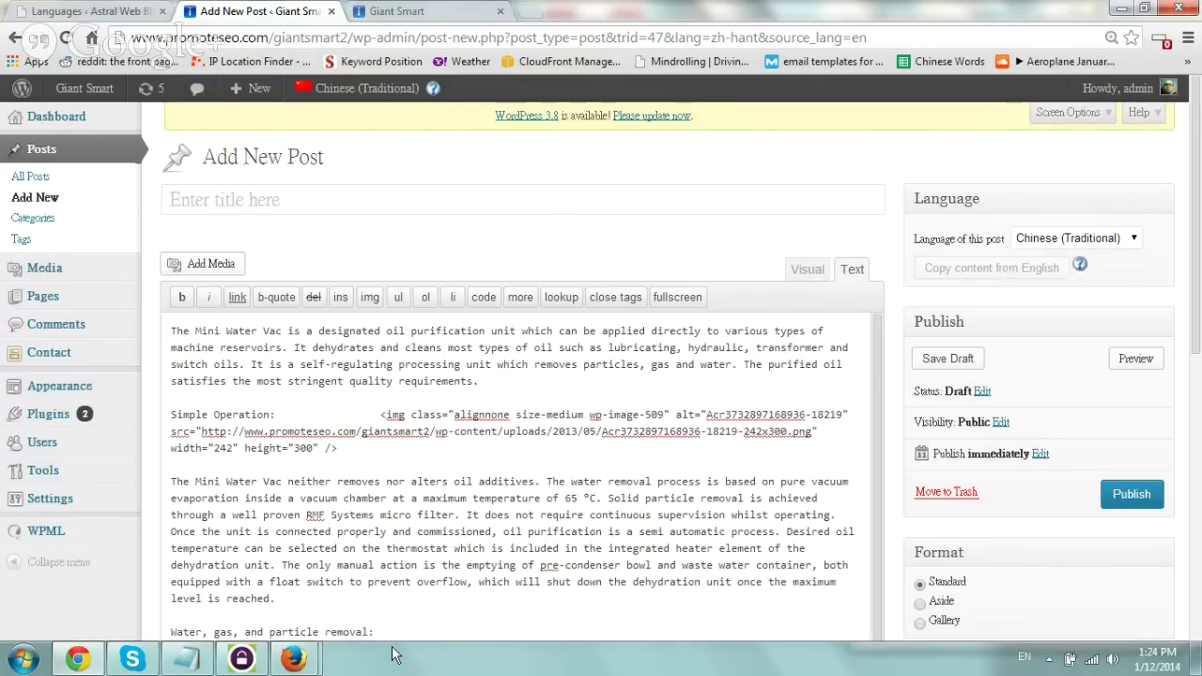
triple_click(381, 414)
click(409, 445)
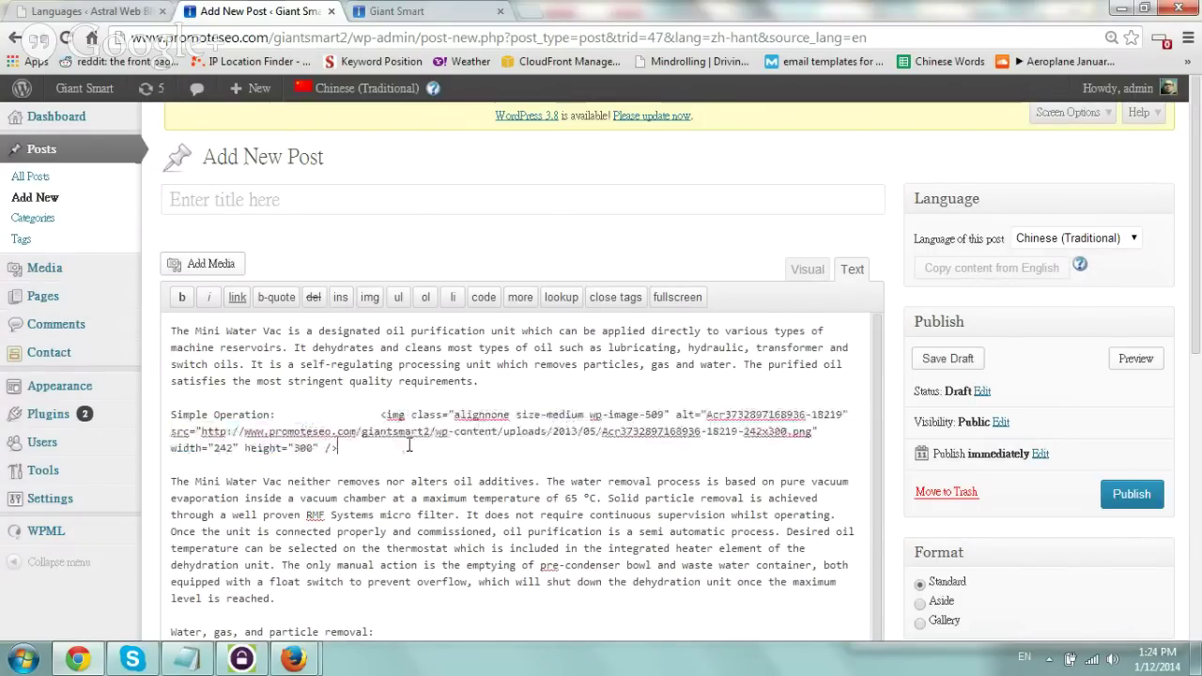
click(505, 401)
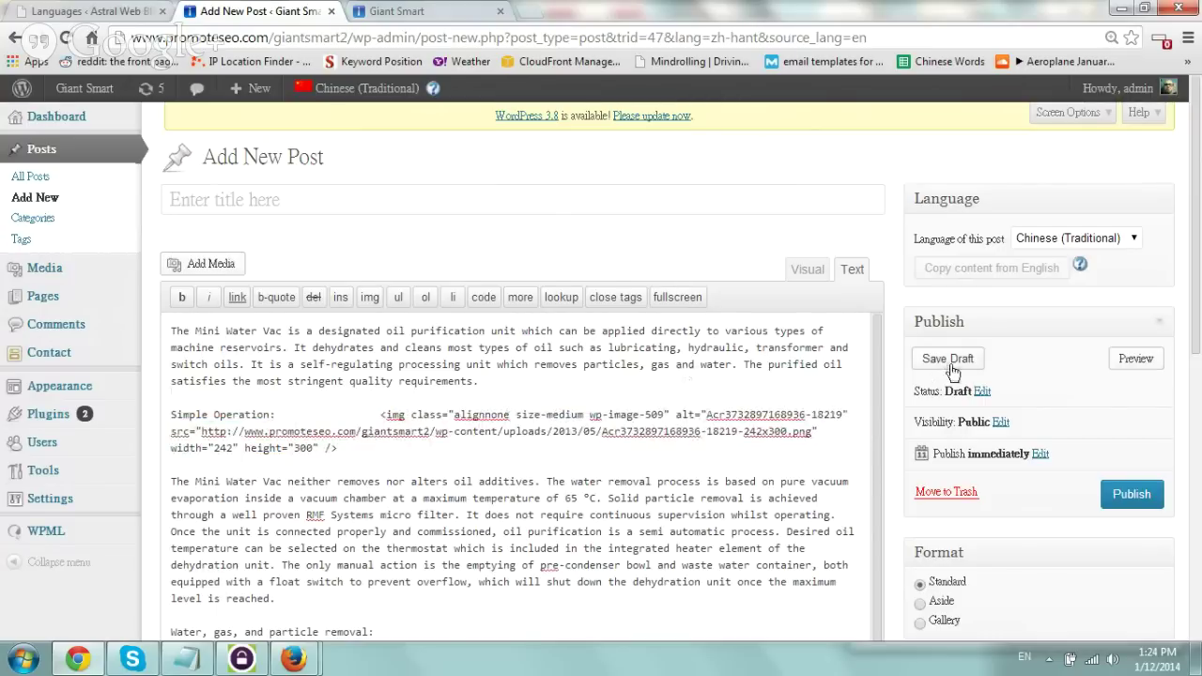
click(383, 195)
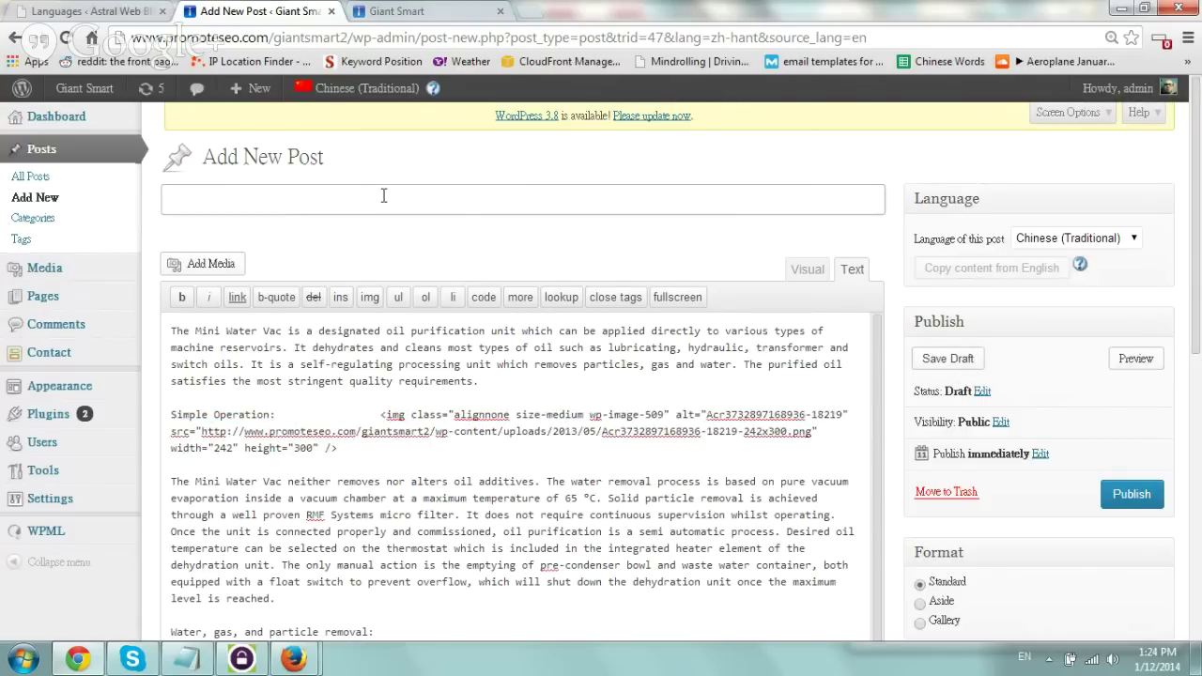
text(chin)
scroll(1174, 477, down, 10)
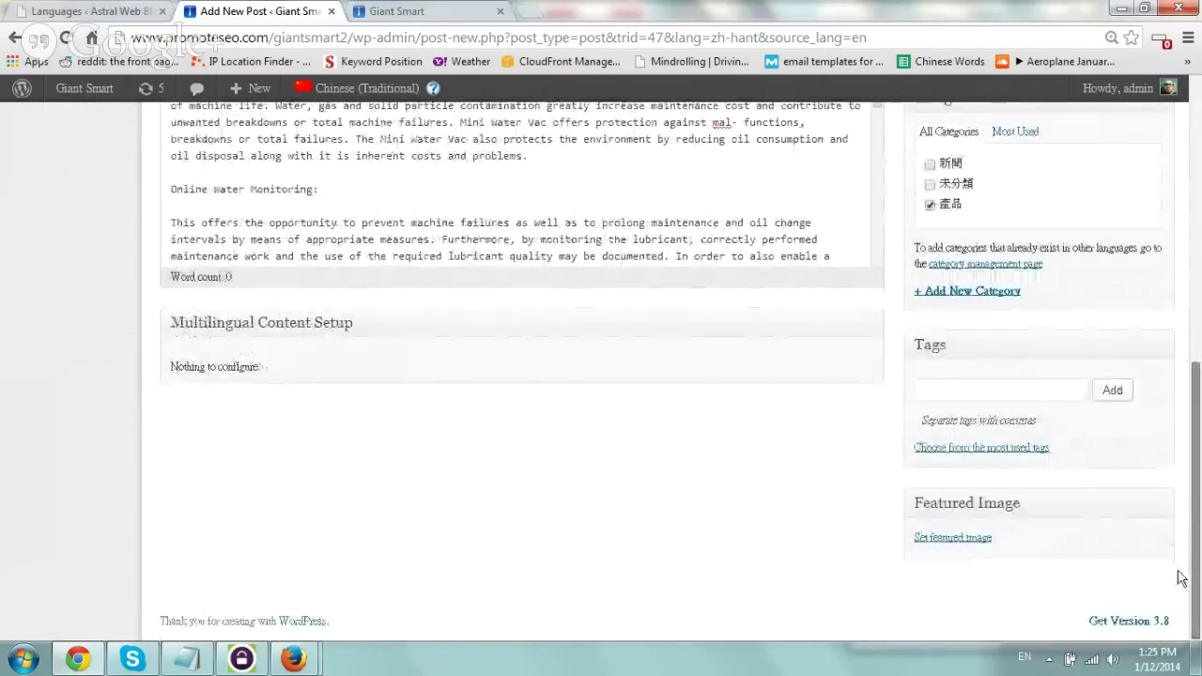
scroll(1170, 601, up, 10)
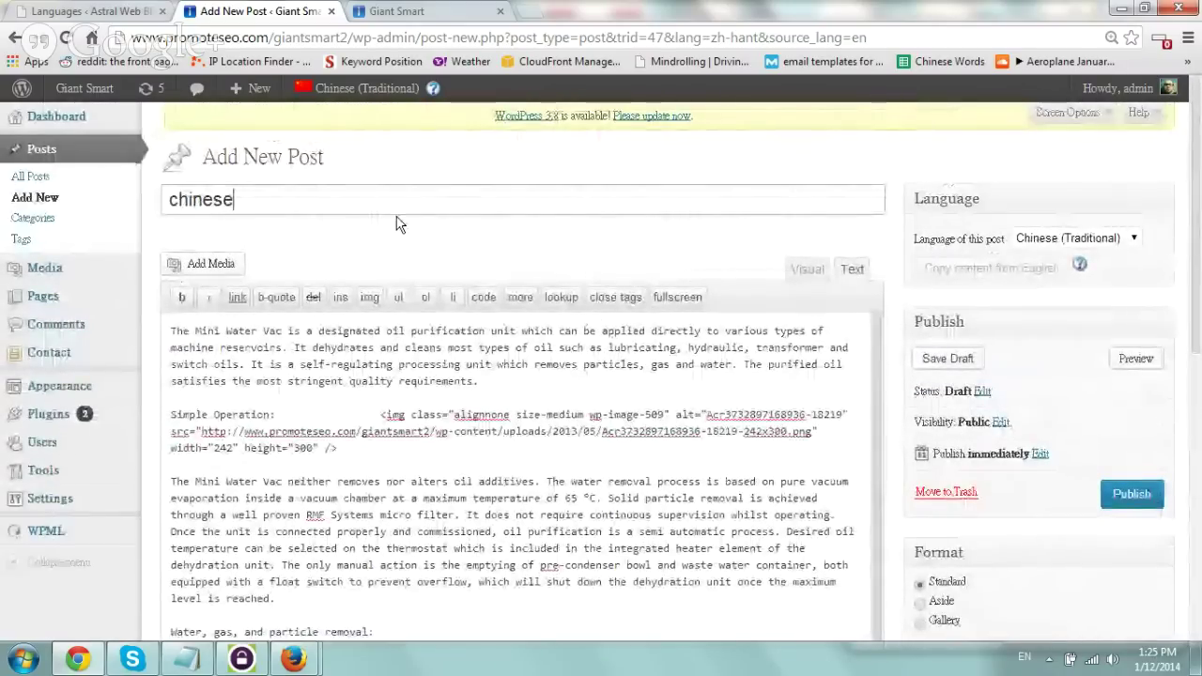
- Discard the unsaved translation and create a new post 'test 1' reading 'this is content in chinese'
click(65, 184)
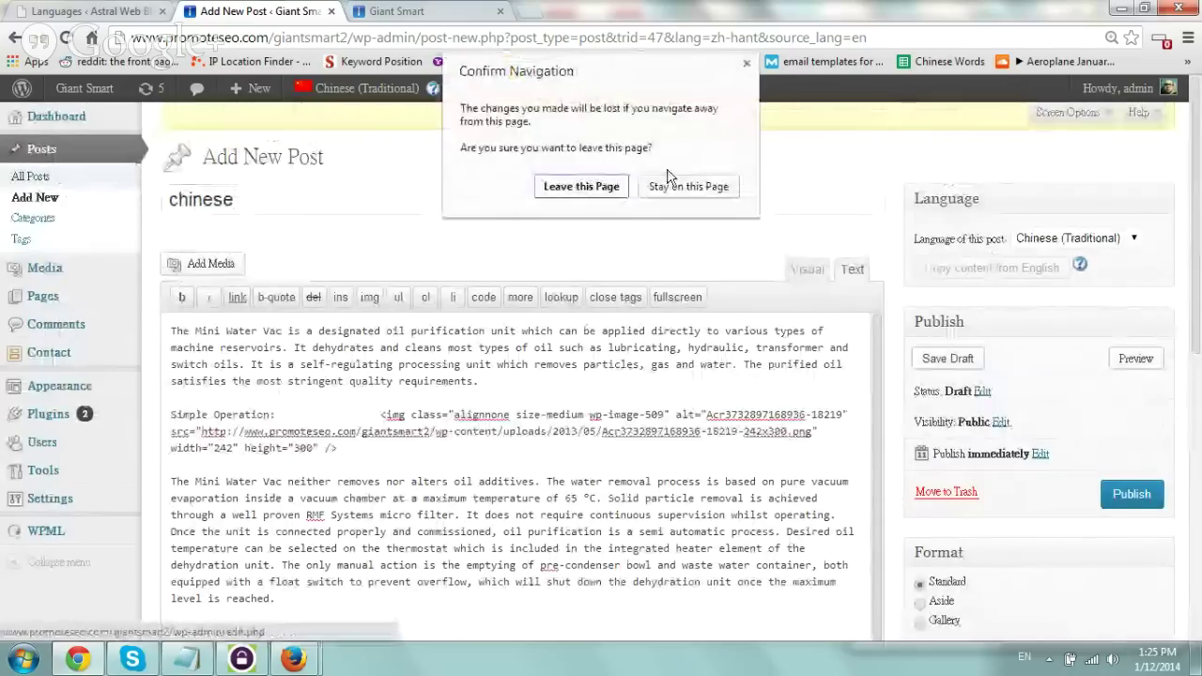
click(607, 191)
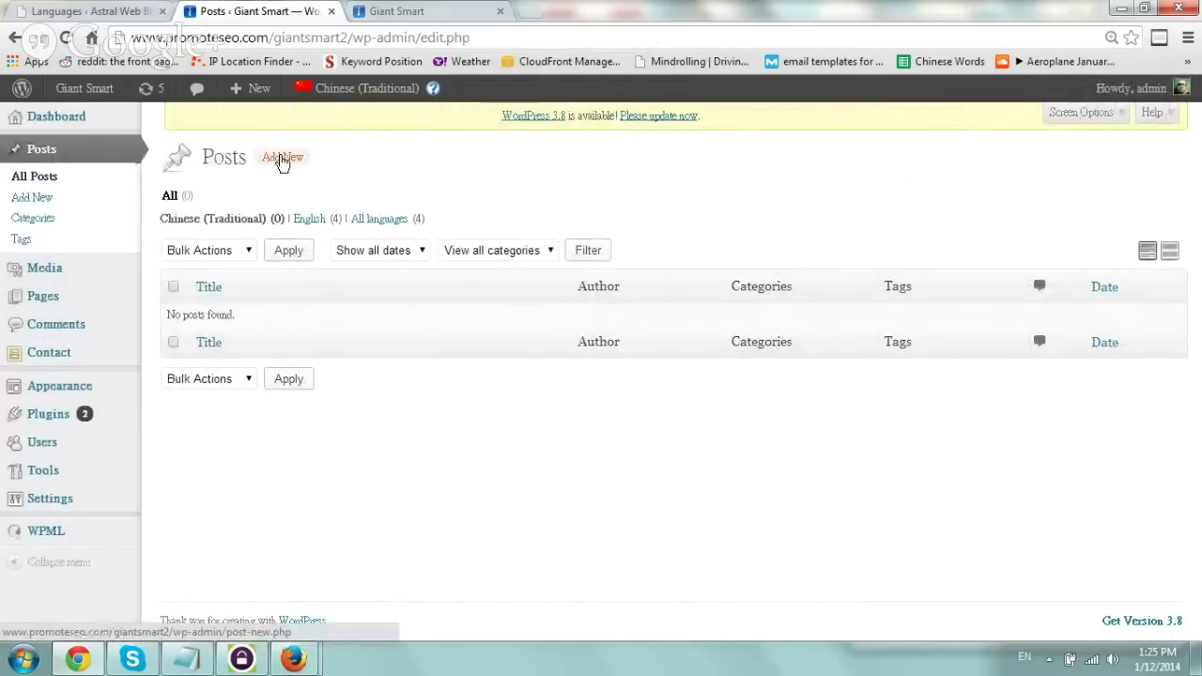
click(280, 160)
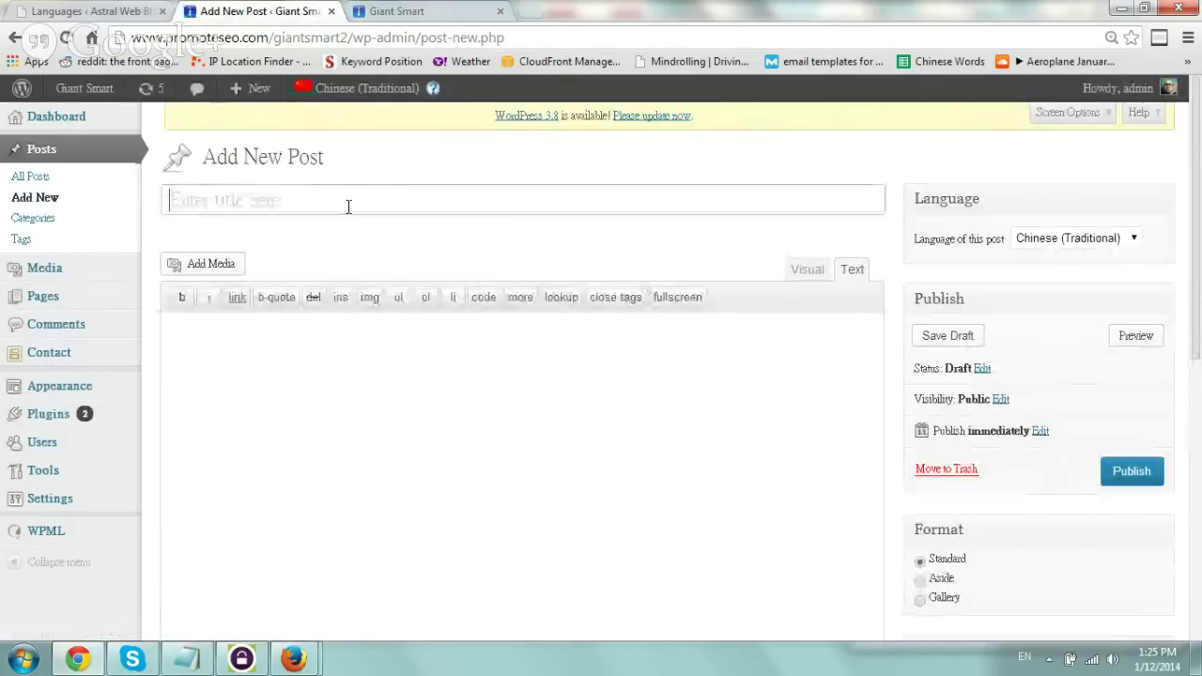
click(347, 203)
text(test)
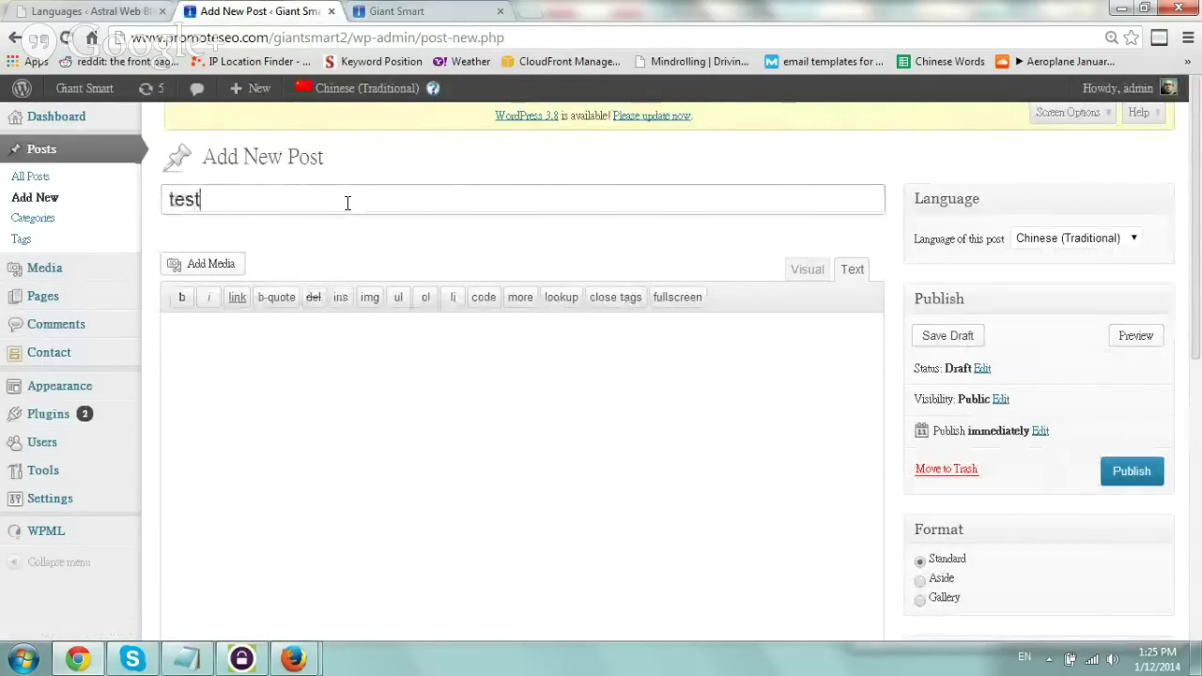
text( 1)
click(349, 352)
text(this is)
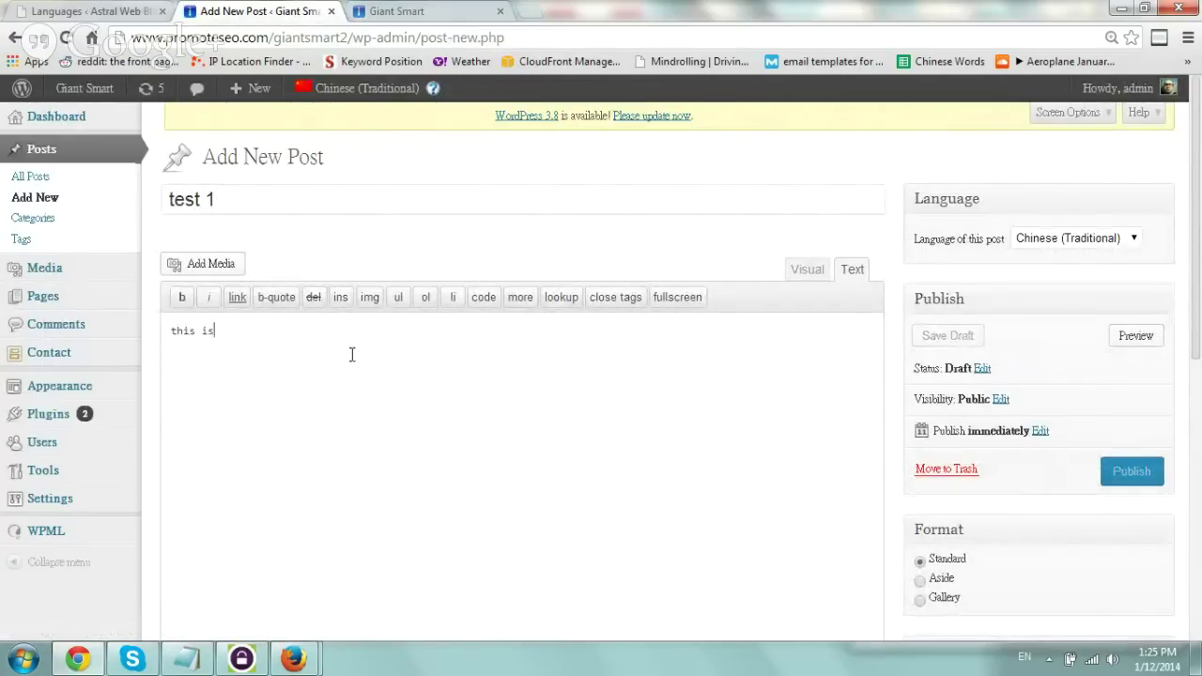
text( content in chinese)
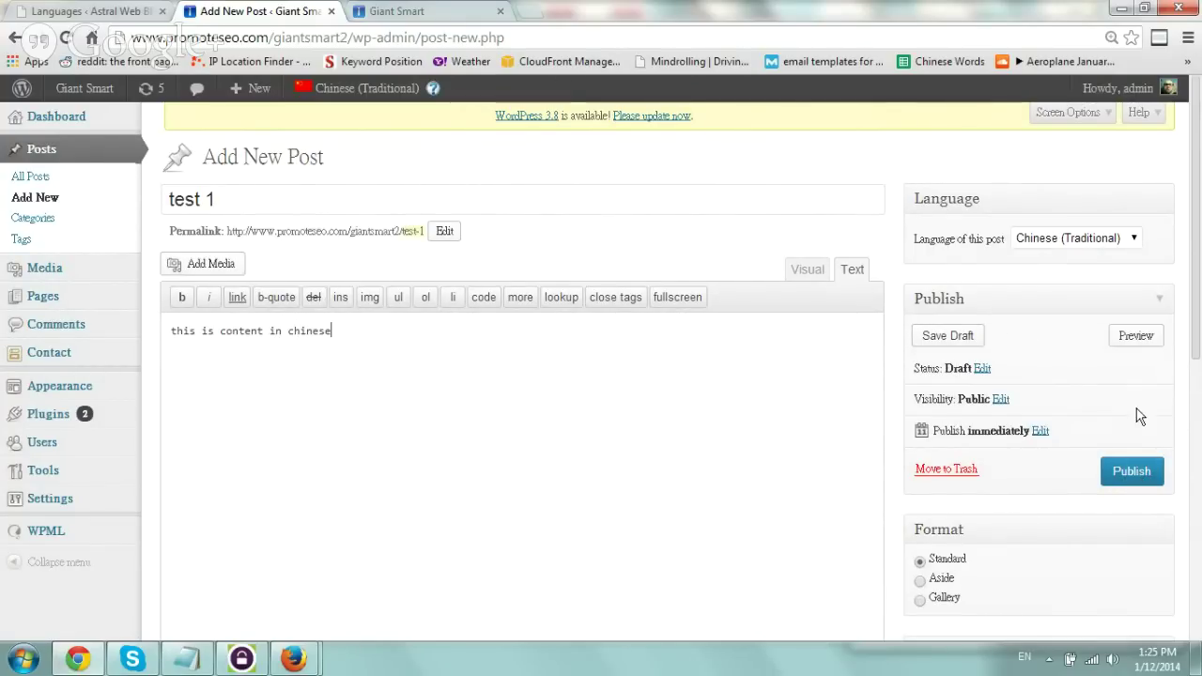
- Keep the post's language set to Chinese (Traditional)
drag(929, 238, 1049, 242)
click(1048, 242)
click(1049, 242)
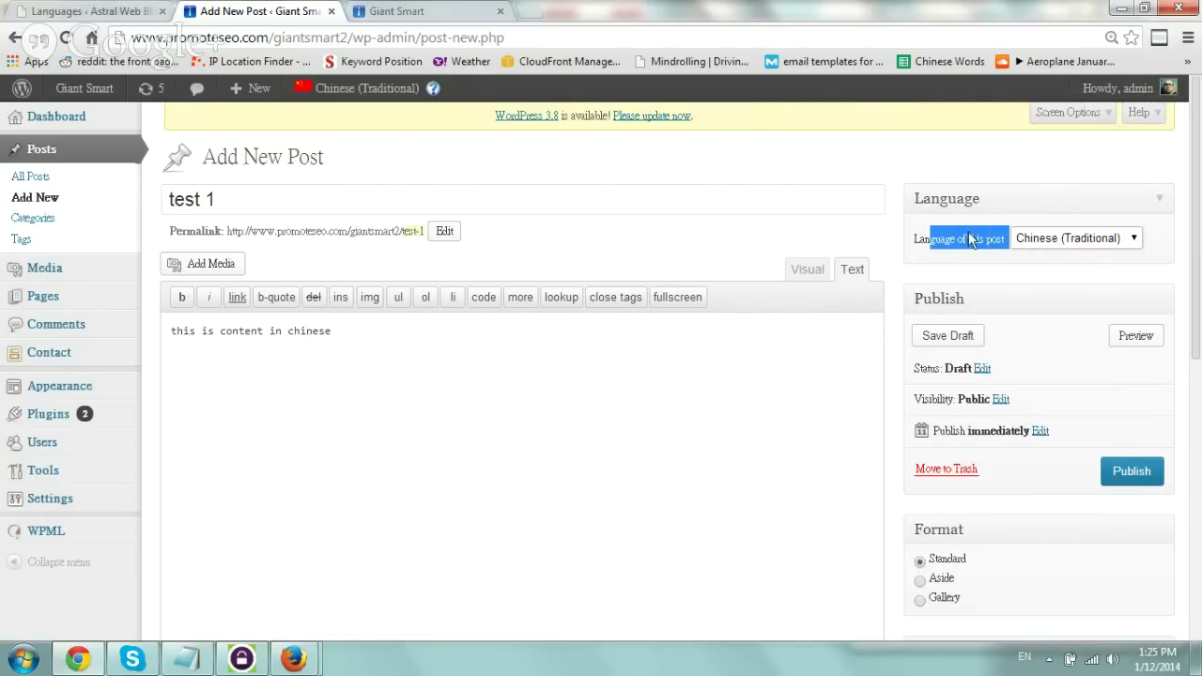
- Publish 'test 1' and locate the Translate yourself option for adding an English version
click(1131, 474)
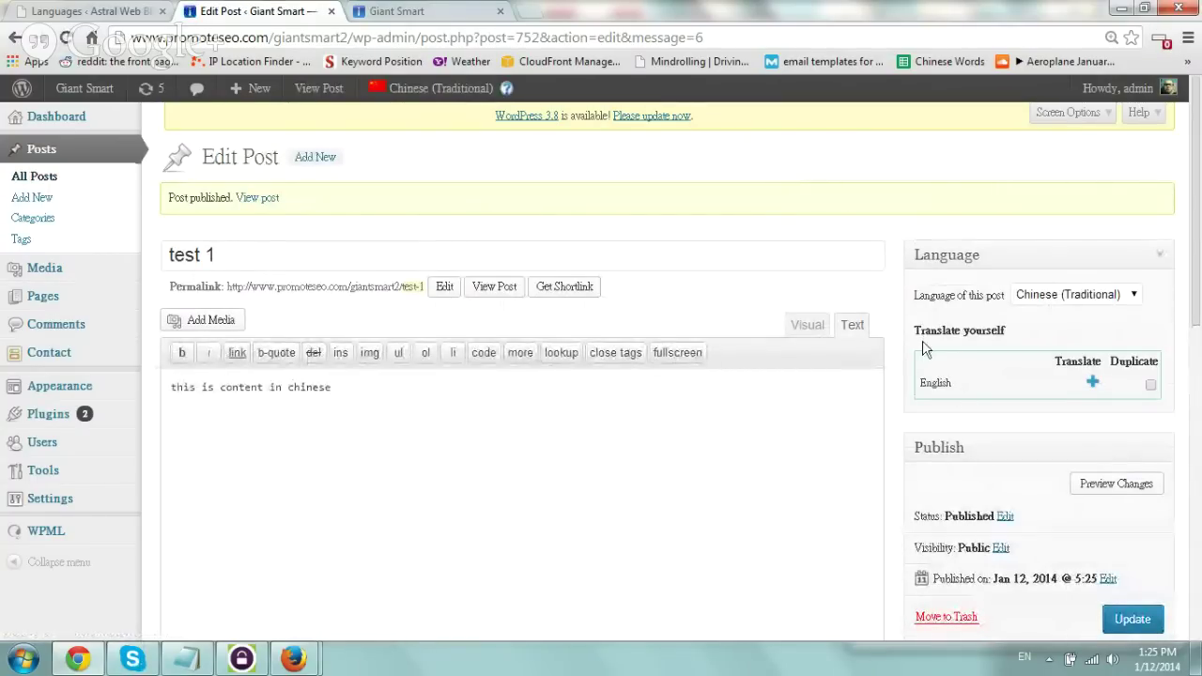
drag(916, 327, 1010, 335)
- Create the English translation 'english test' with body 'this is a test (en)' and publish it
click(1094, 384)
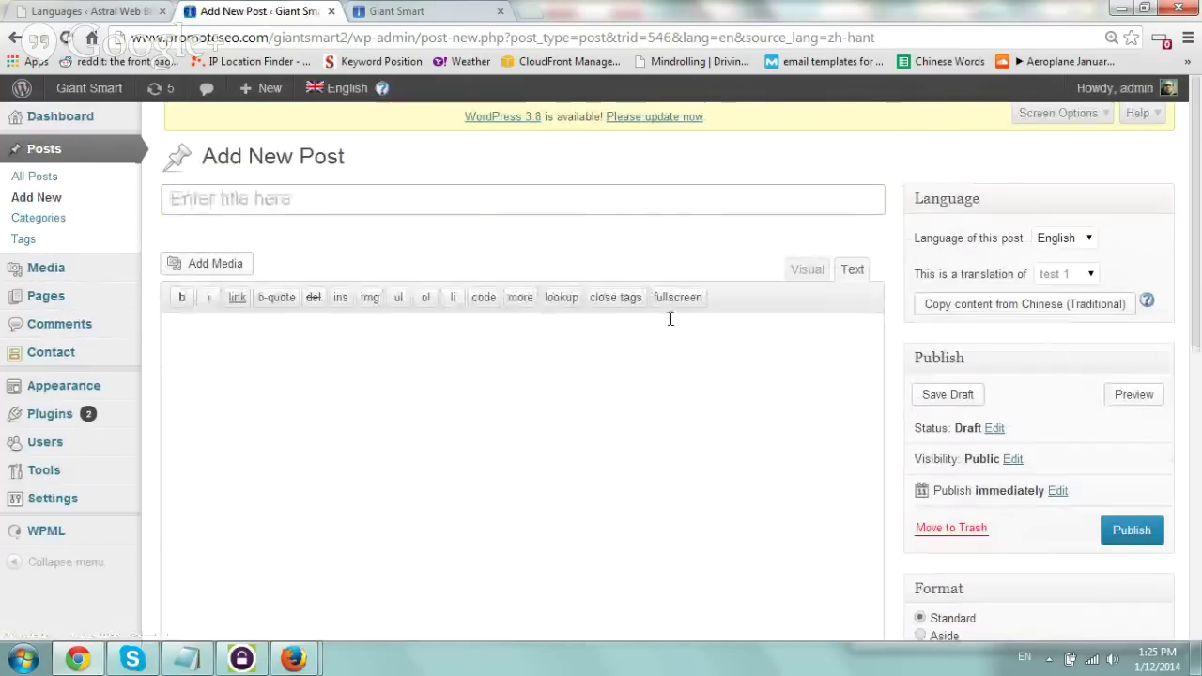
text(english test)
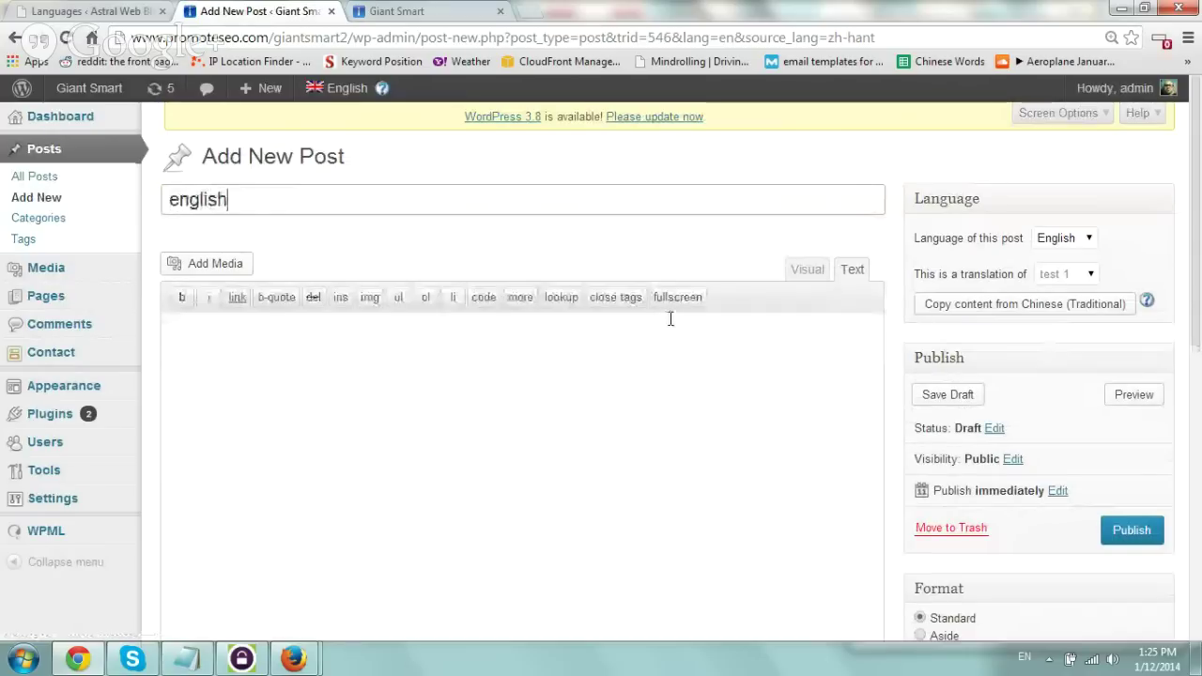
click(655, 341)
text(this is a )
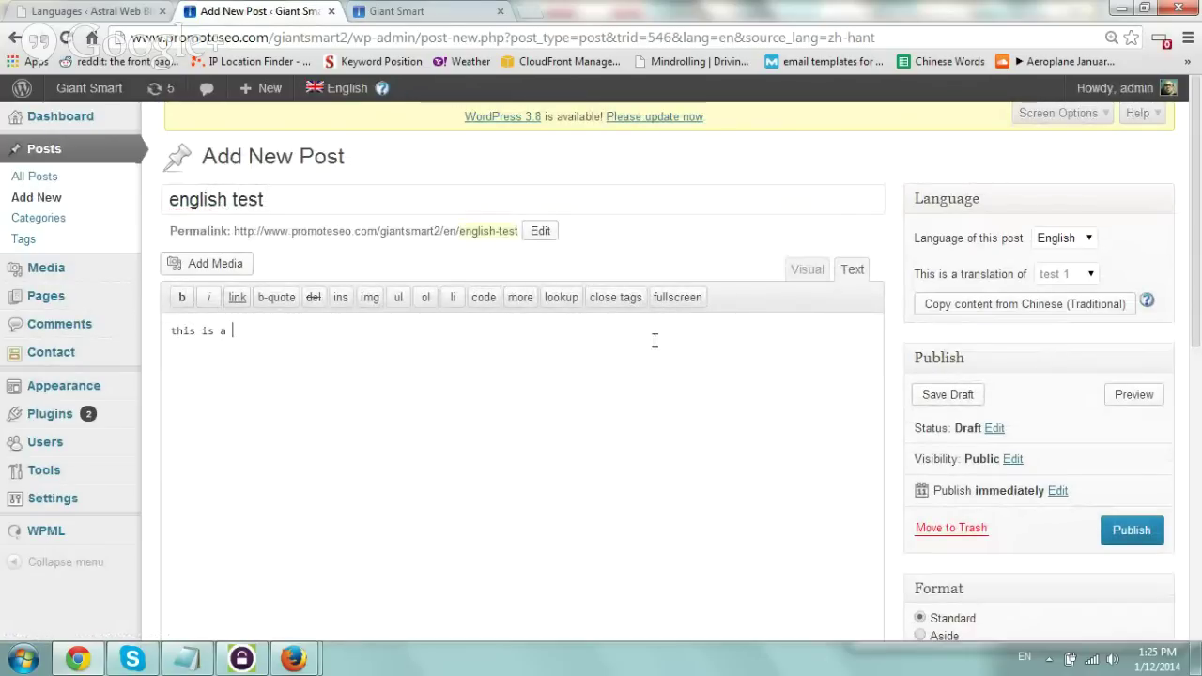
text(test (en))
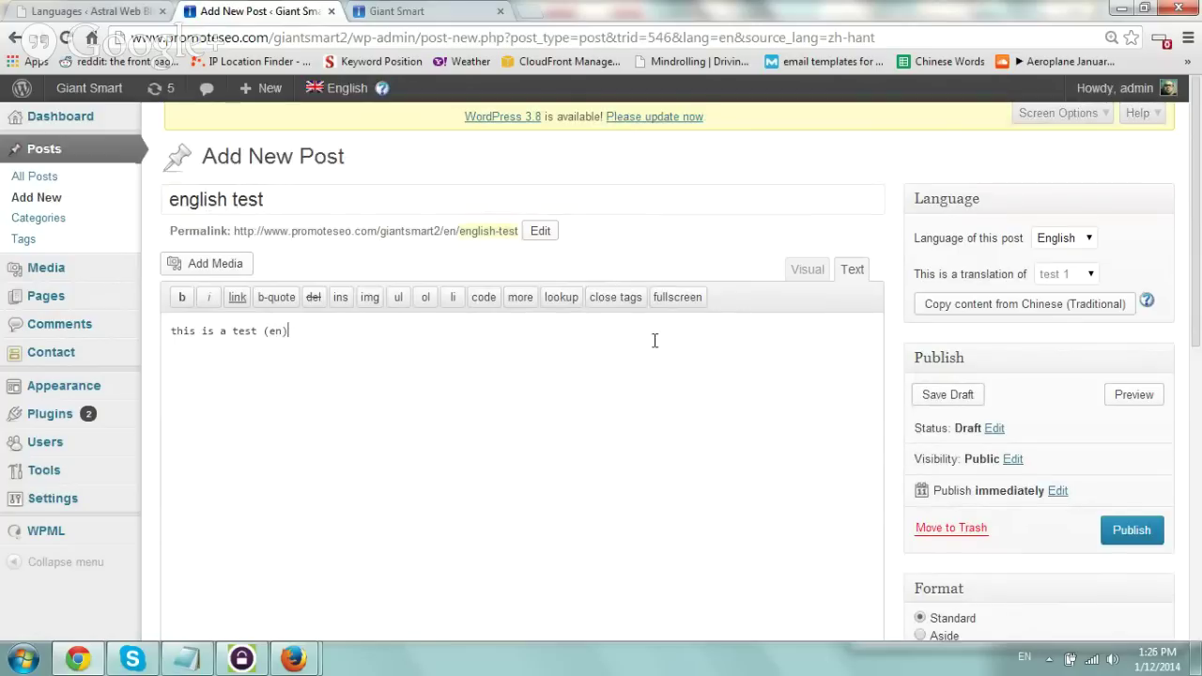
click(1127, 532)
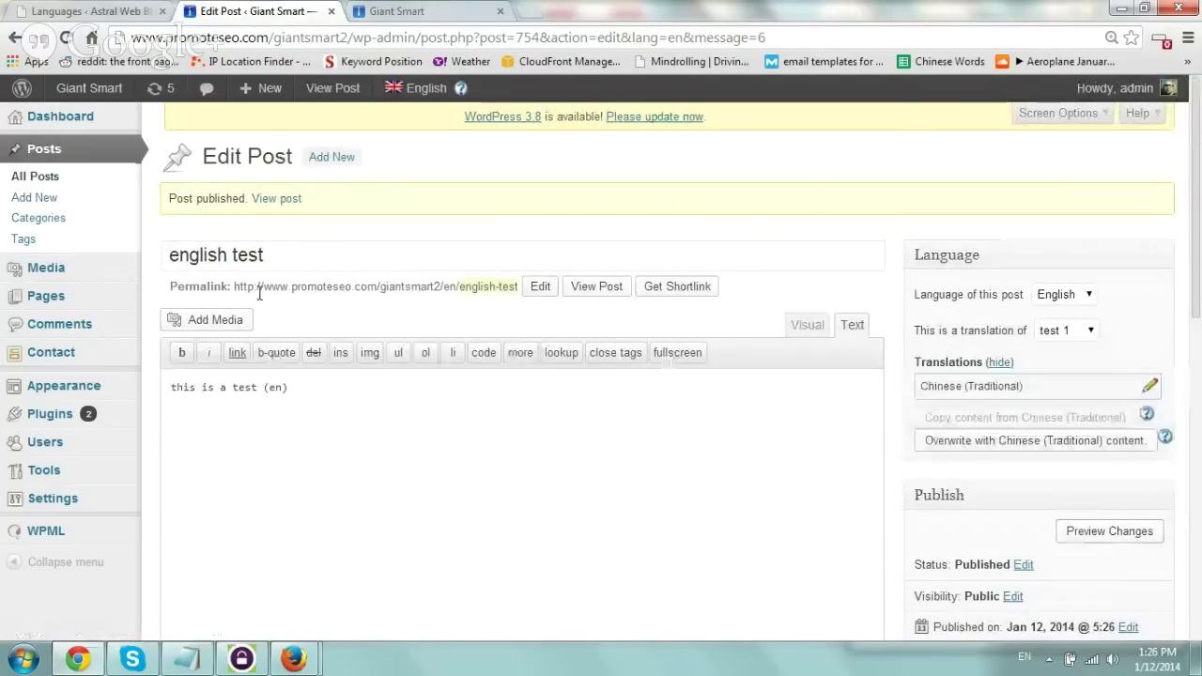
- Compare the English and Chinese test 1 permalinks, then go to the posts list
drag(236, 285, 524, 286)
click(439, 282)
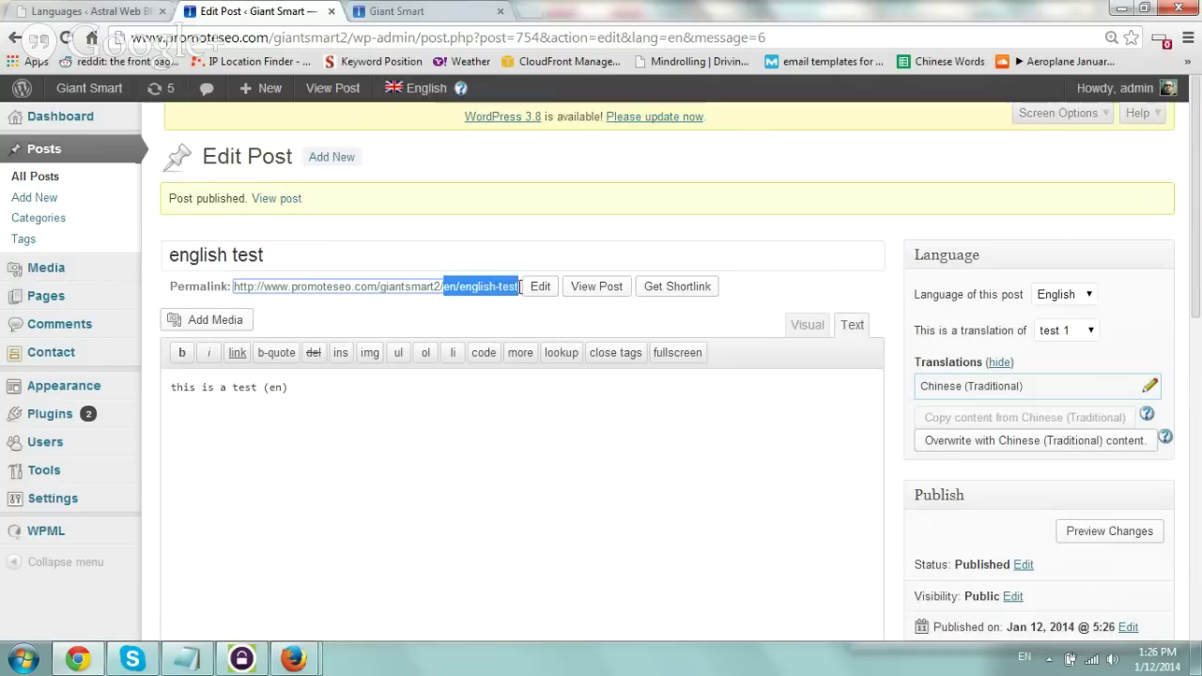
click(1150, 386)
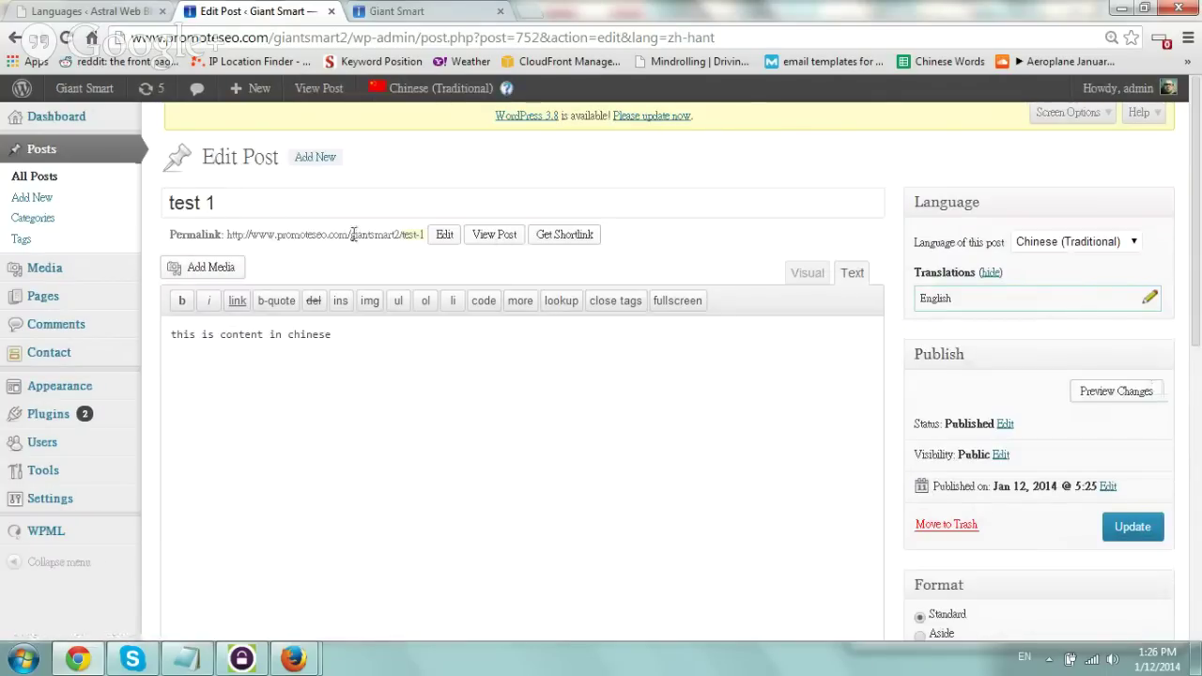
drag(353, 234, 406, 231)
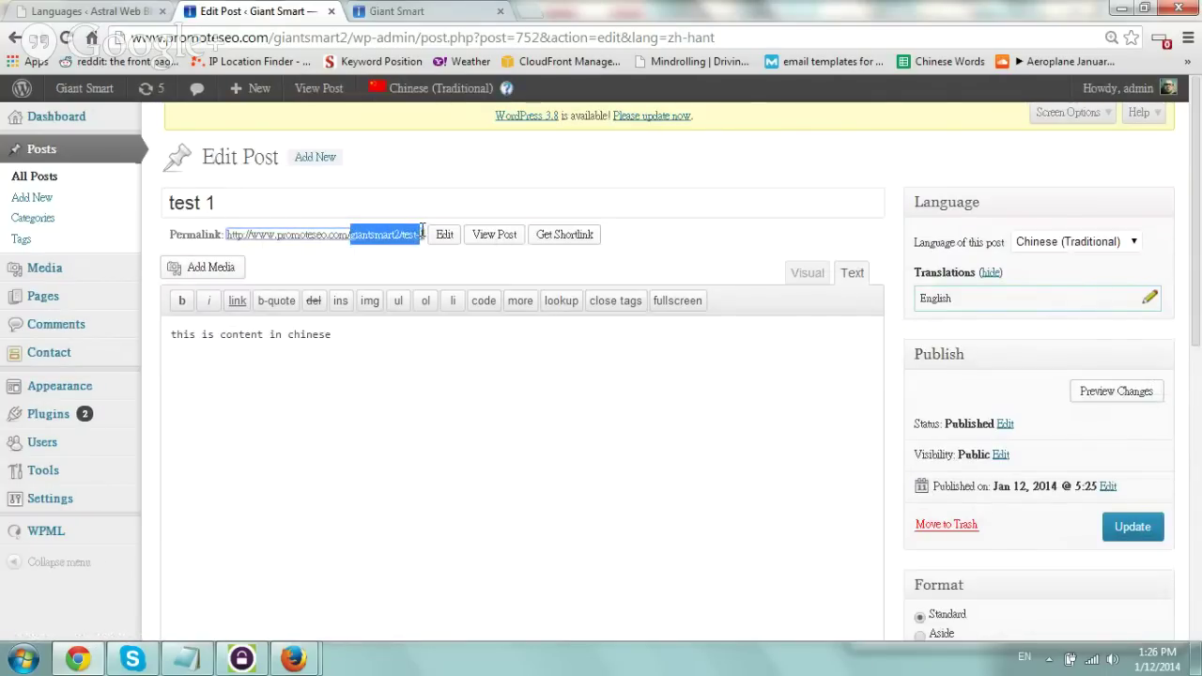
click(442, 389)
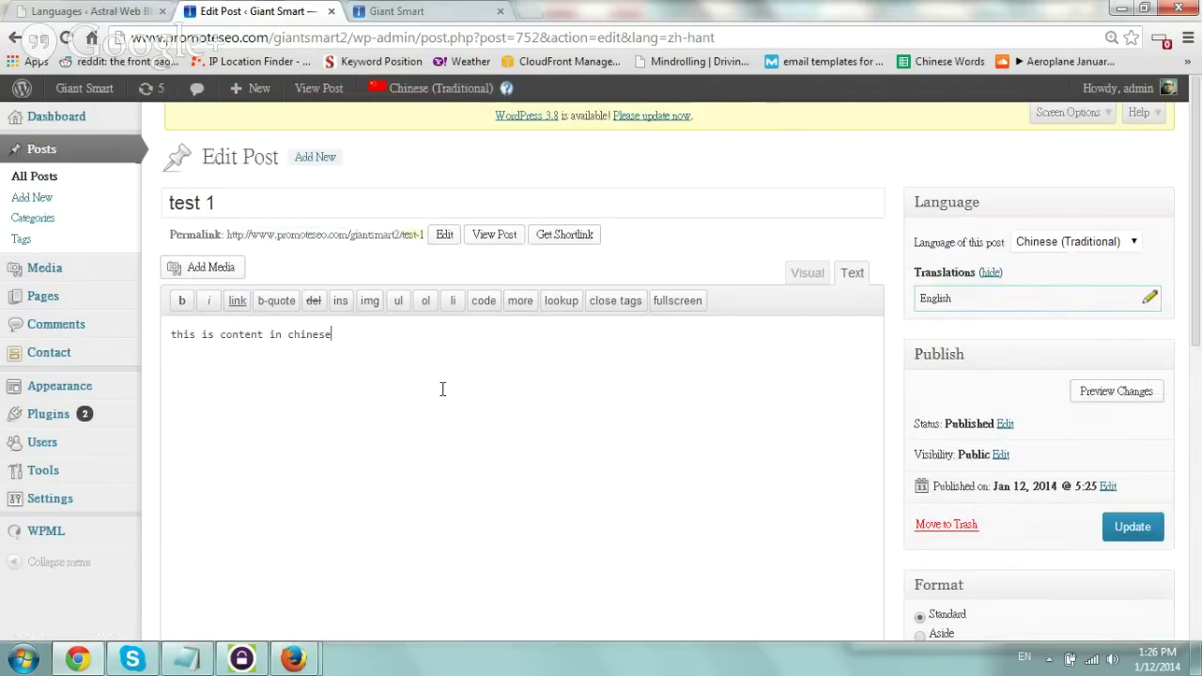
click(79, 180)
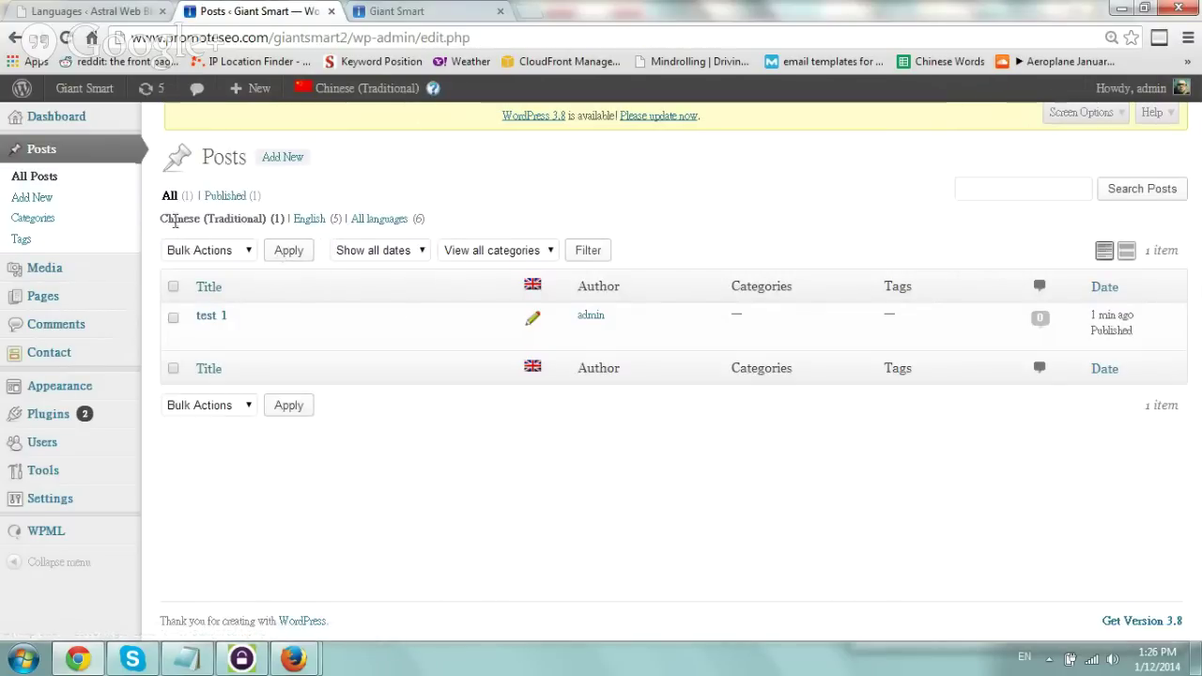
- Filter the posts list to English (5), then move to the Pages list
drag(178, 218, 244, 217)
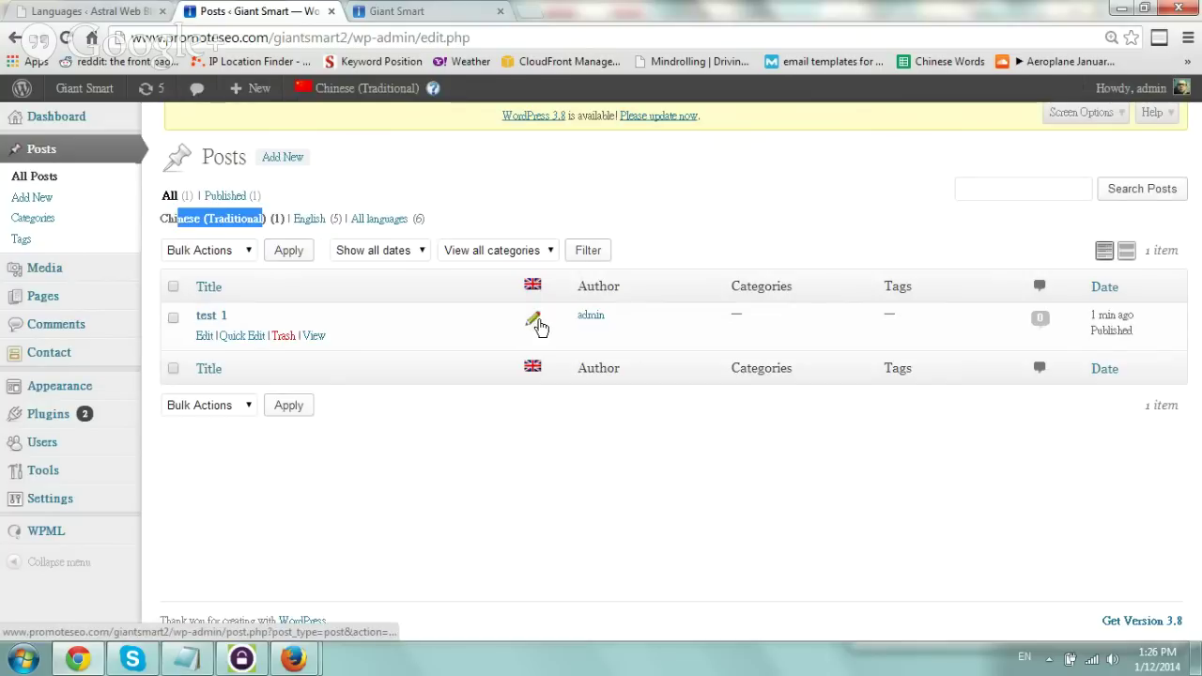
click(312, 219)
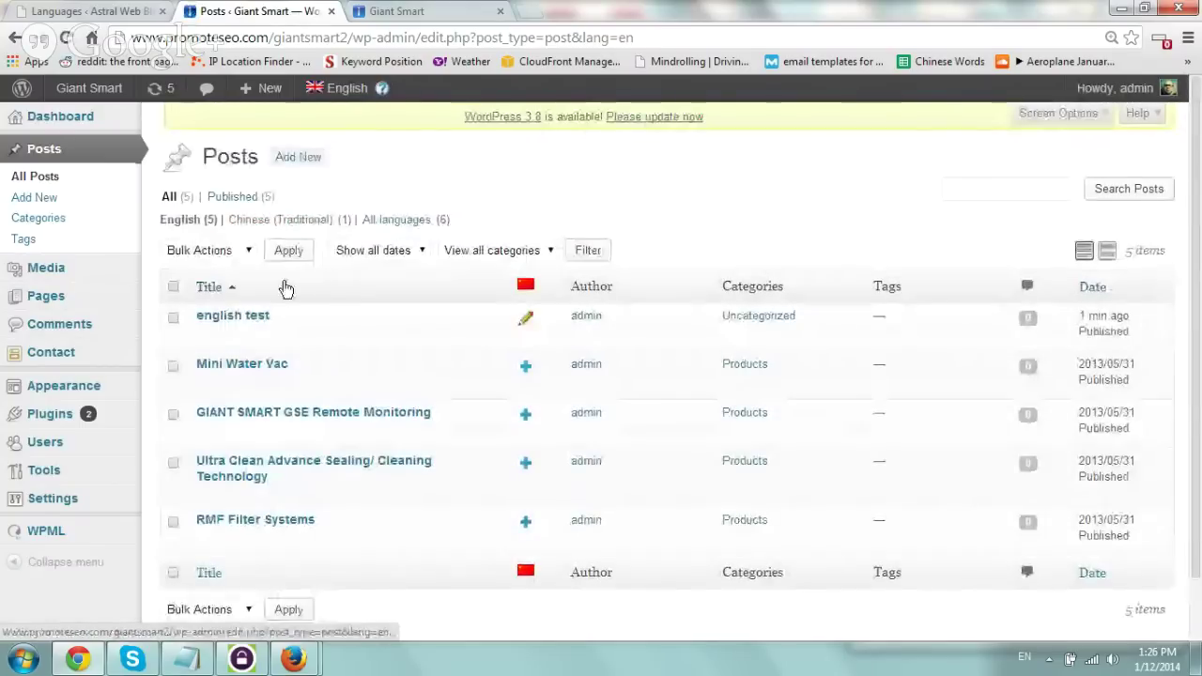
click(63, 299)
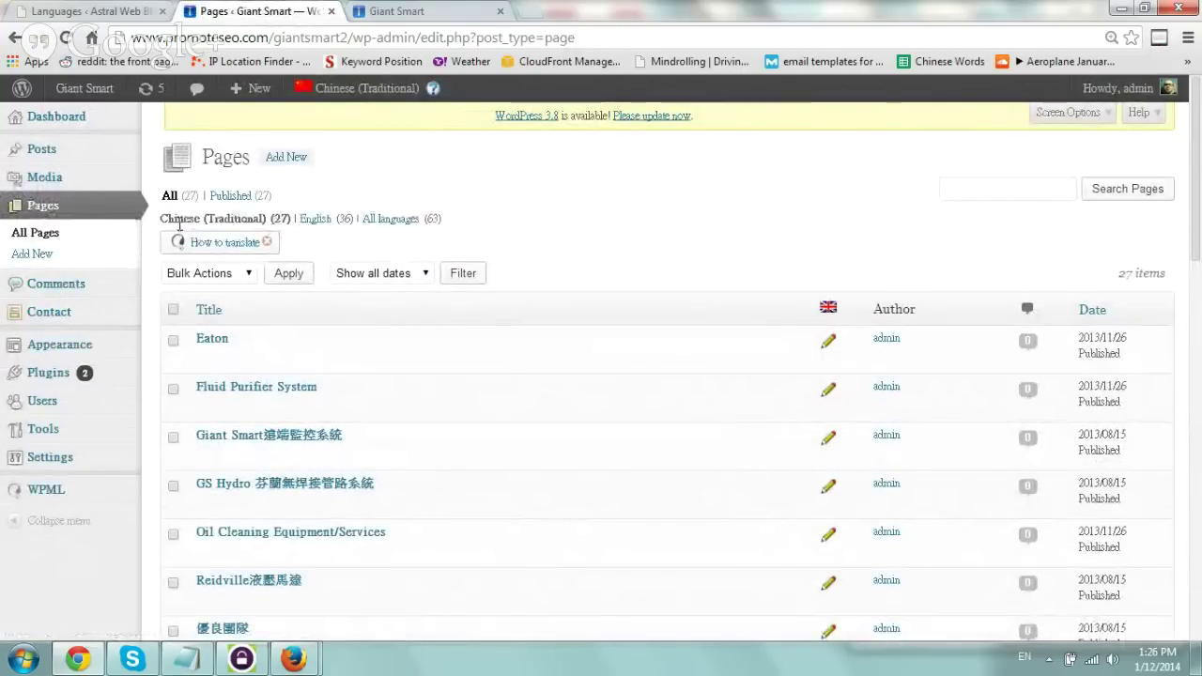
- Open the Chinese (Traditional) Eaton page in the page editor
drag(173, 218, 474, 220)
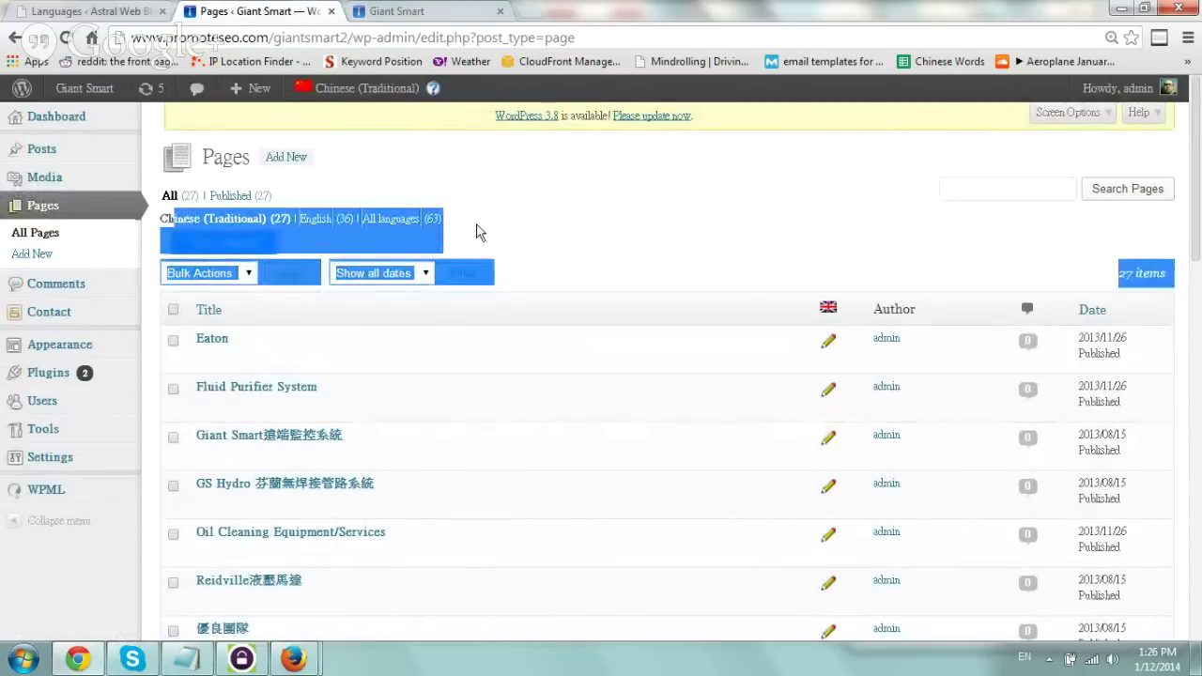
click(536, 249)
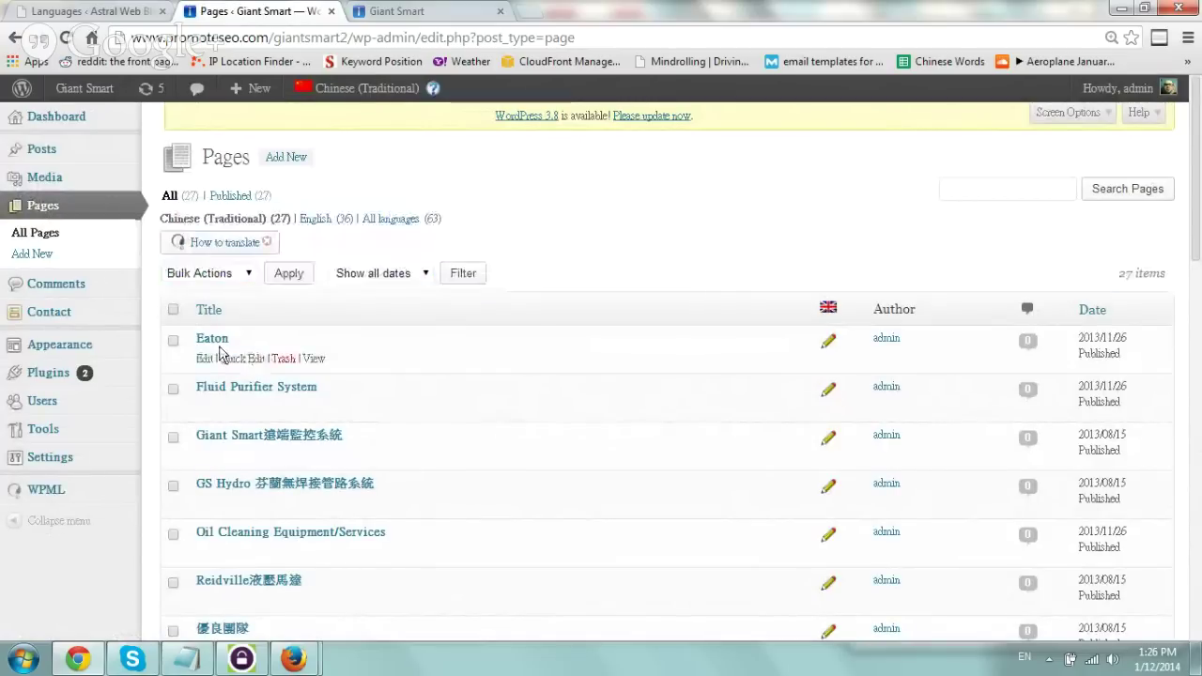
click(204, 359)
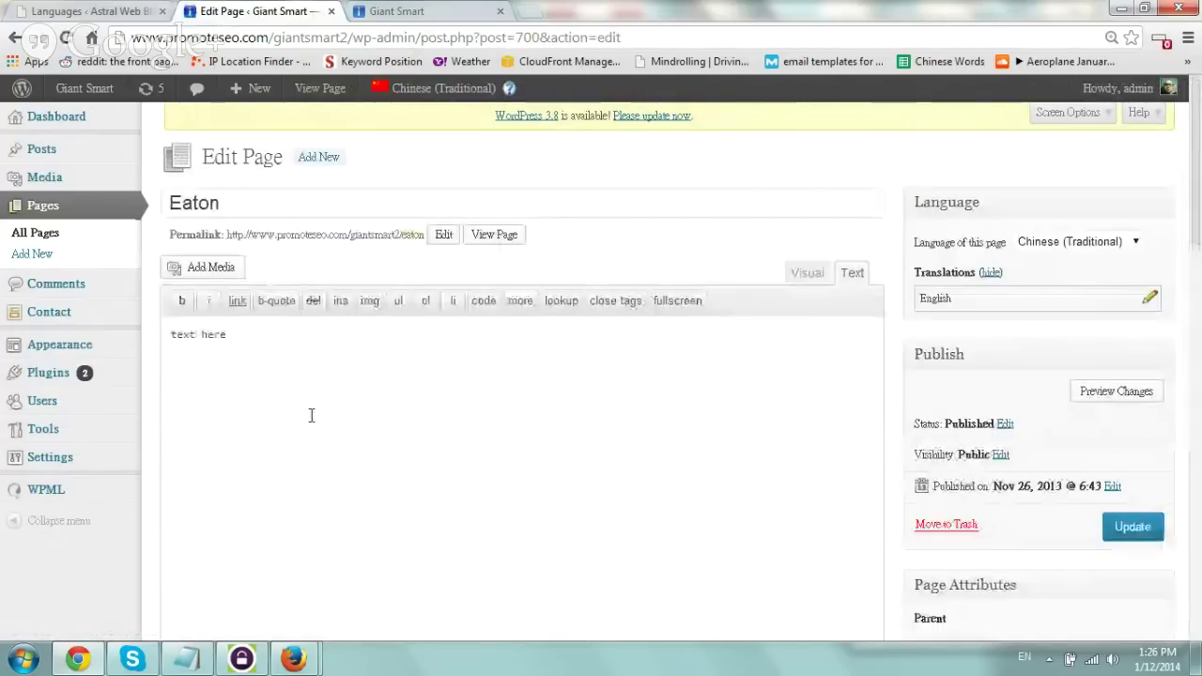
click(1149, 299)
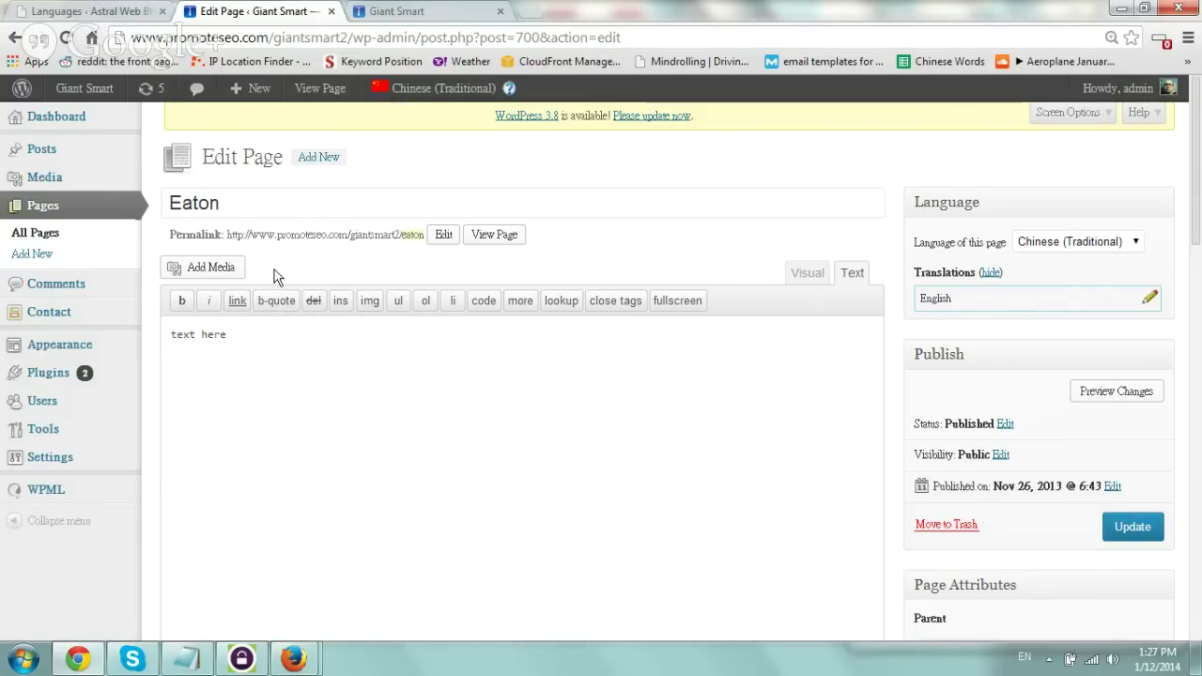
- Check the English Giant Smart front page's header links, then return to the Eaton editor
click(425, 9)
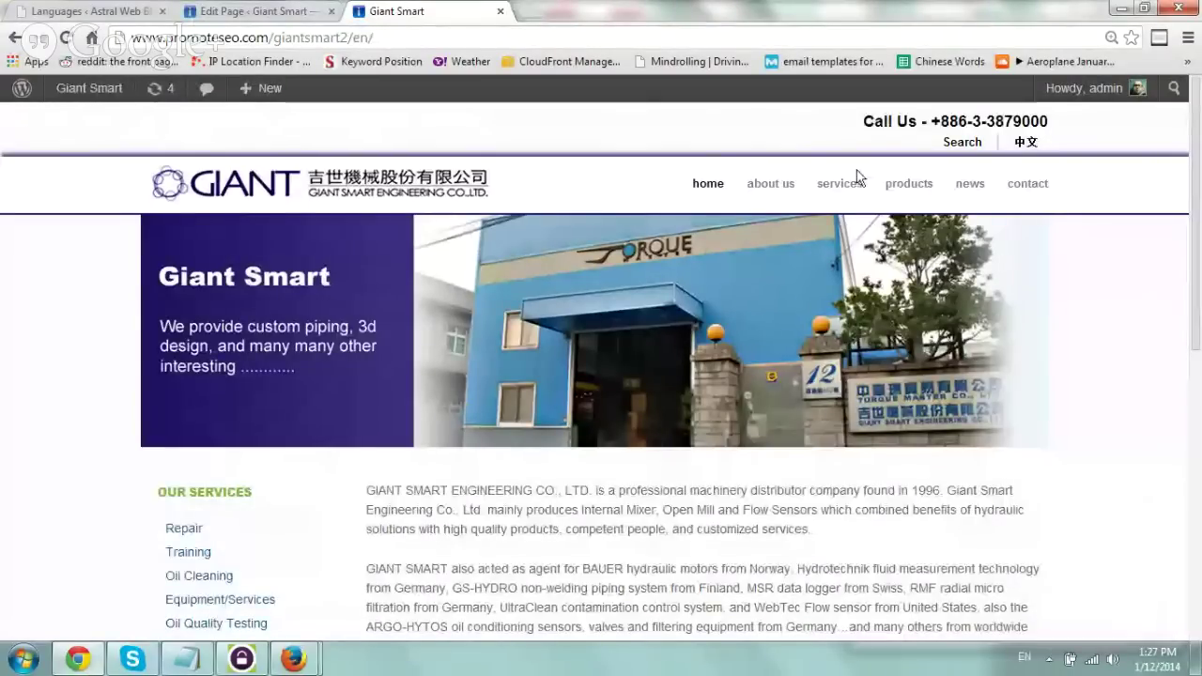
drag(657, 188, 1042, 185)
click(909, 129)
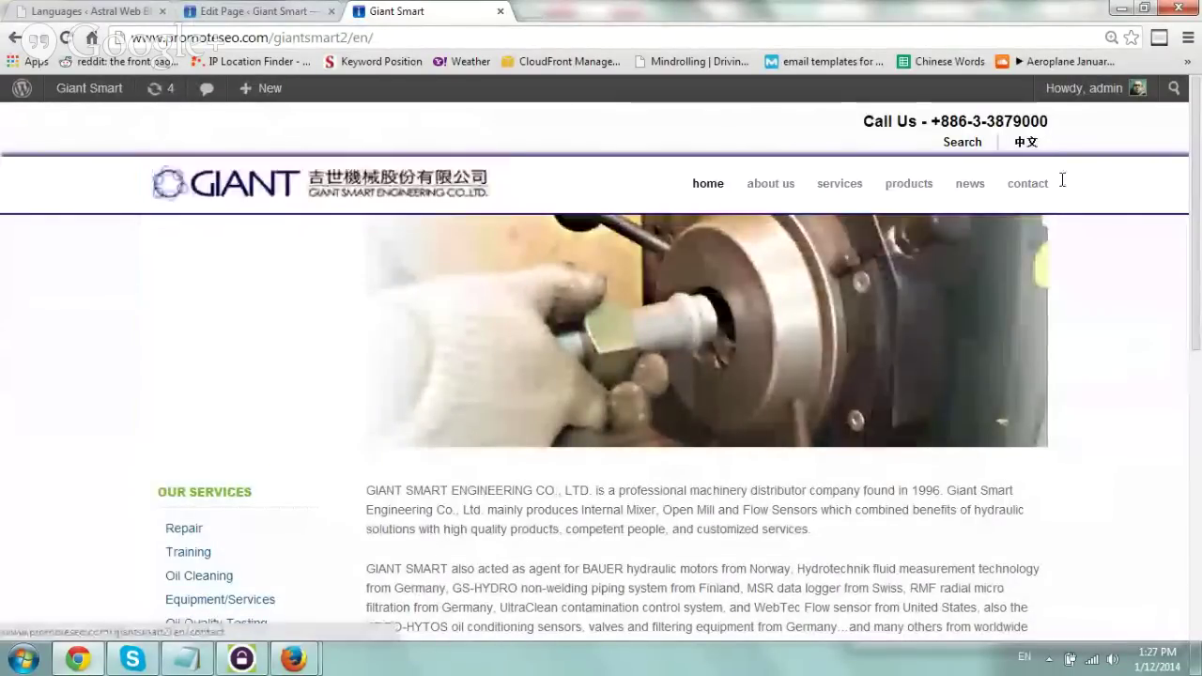
click(263, 10)
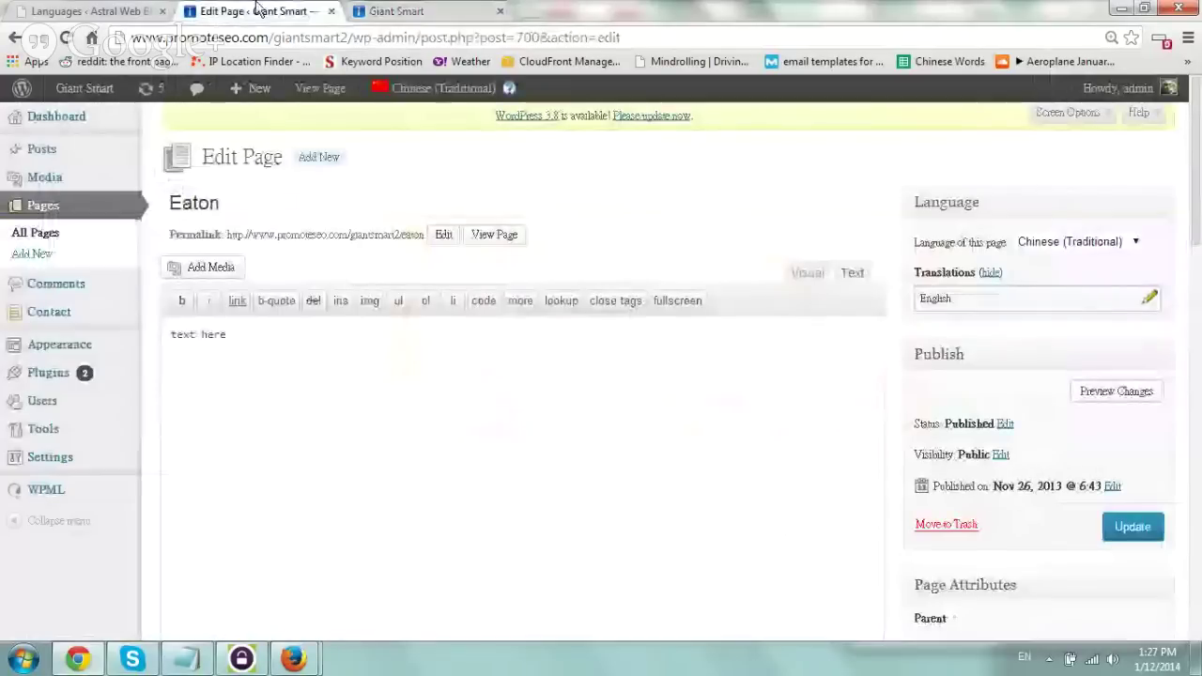
- Review Menu - Chinese (Traditional), inspecting the 關於吉世 item, then view the English front page
mouse_move(103, 344)
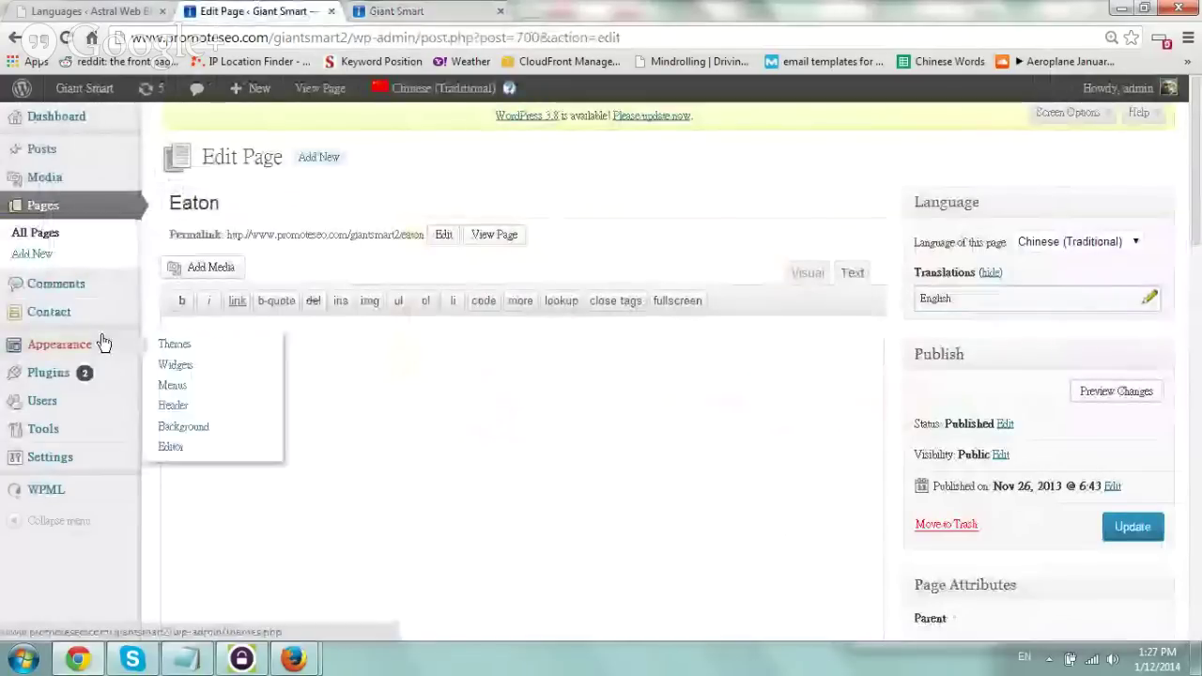
click(188, 384)
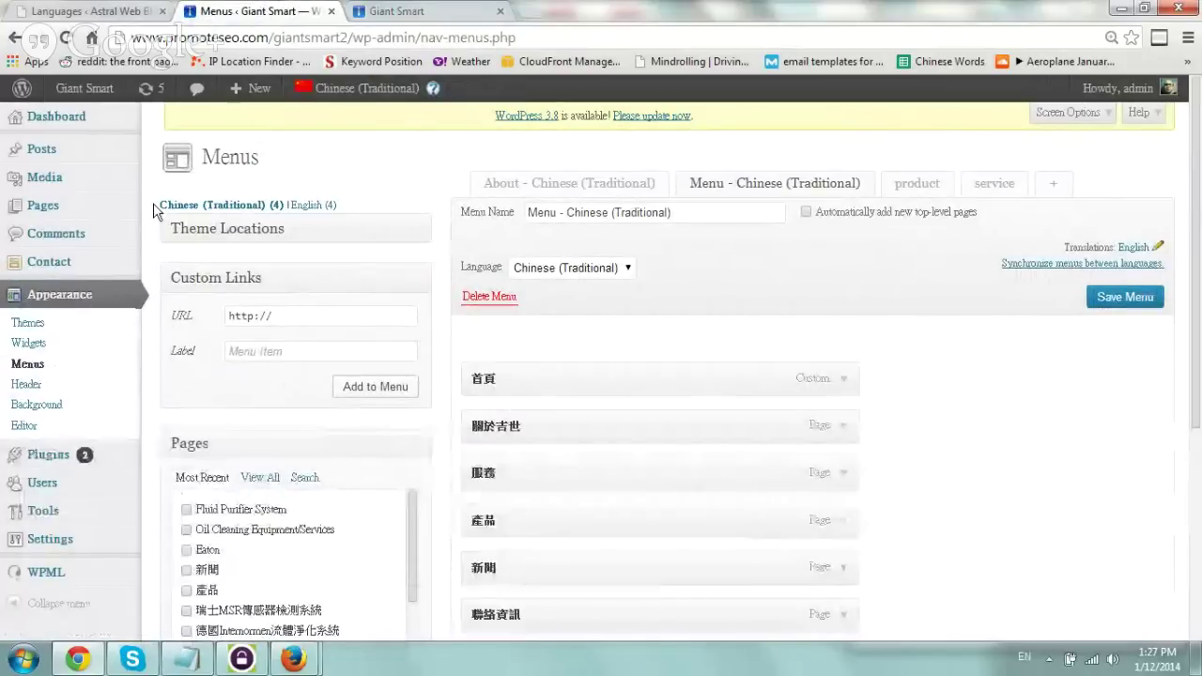
drag(155, 205, 338, 212)
click(231, 205)
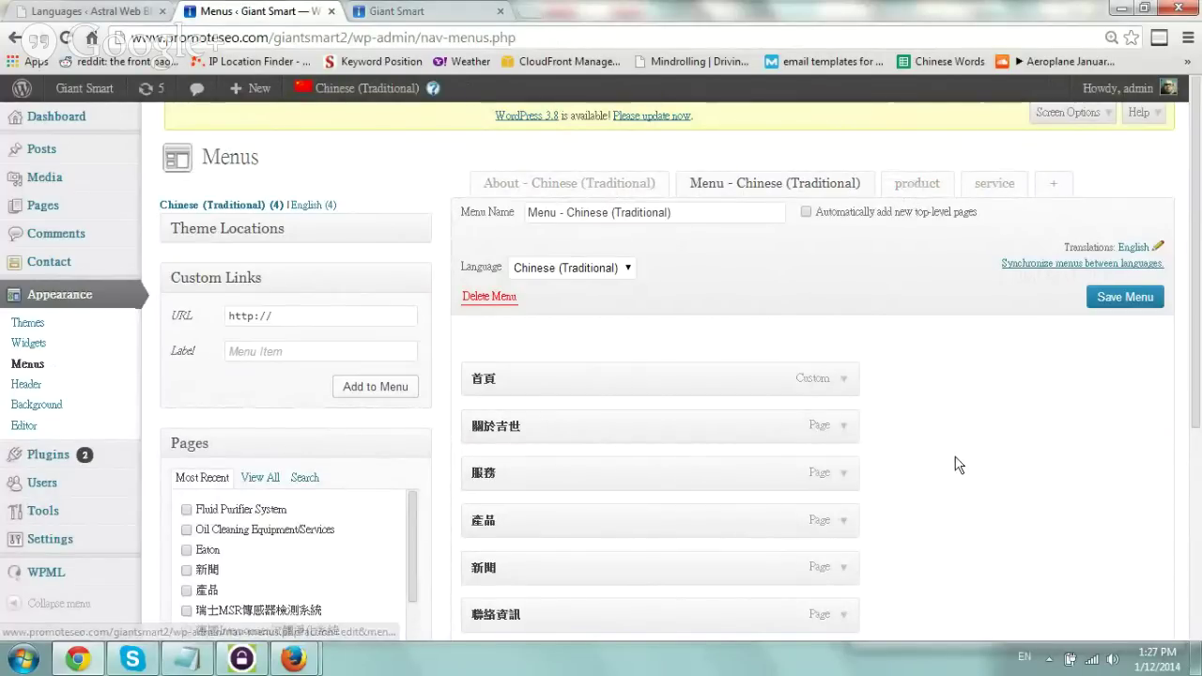
scroll(956, 464, down, 1)
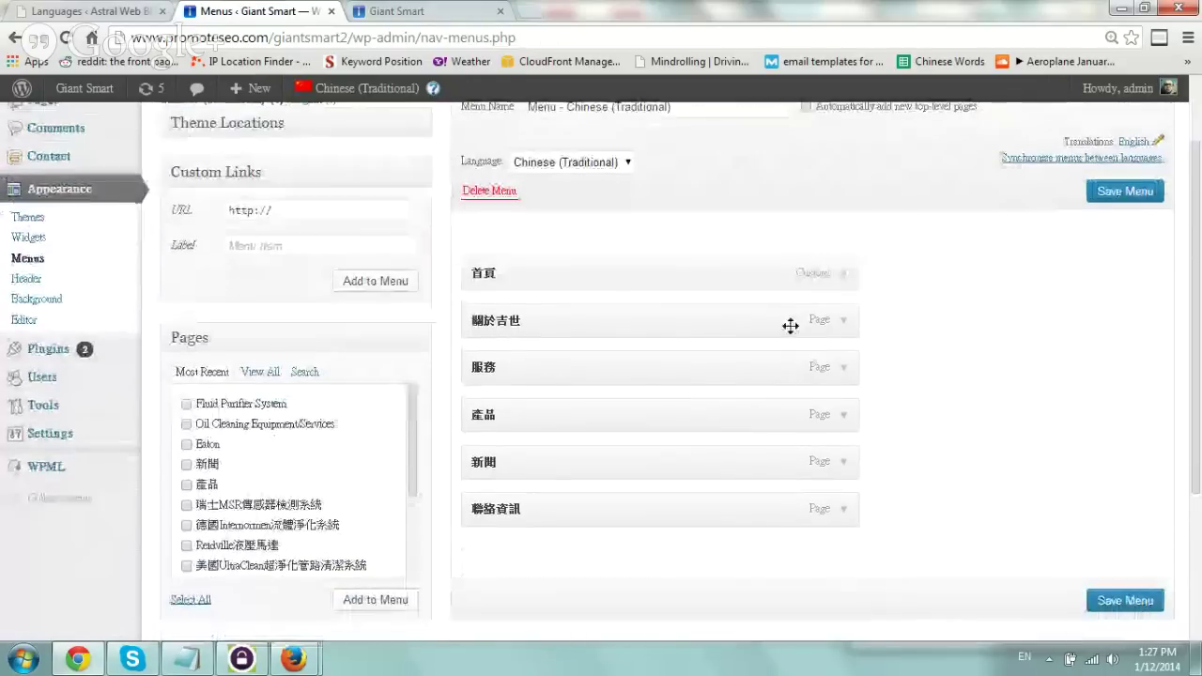
click(845, 324)
click(843, 319)
scroll(902, 384, up, 1)
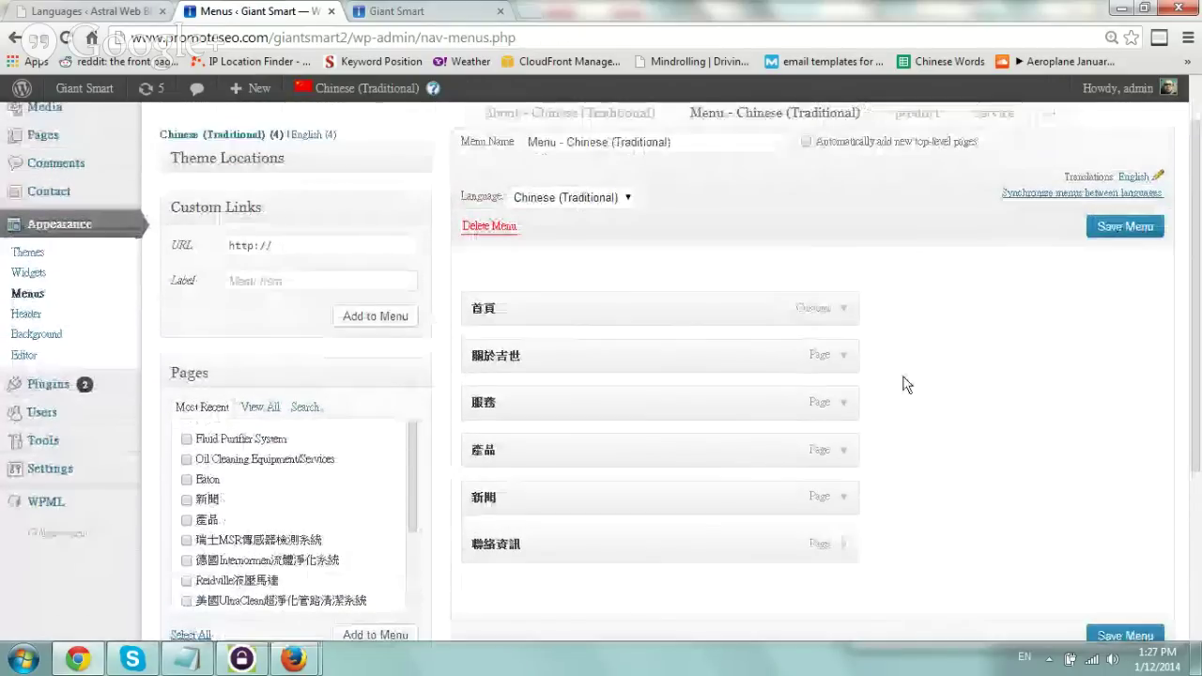
scroll(902, 384, up, 1)
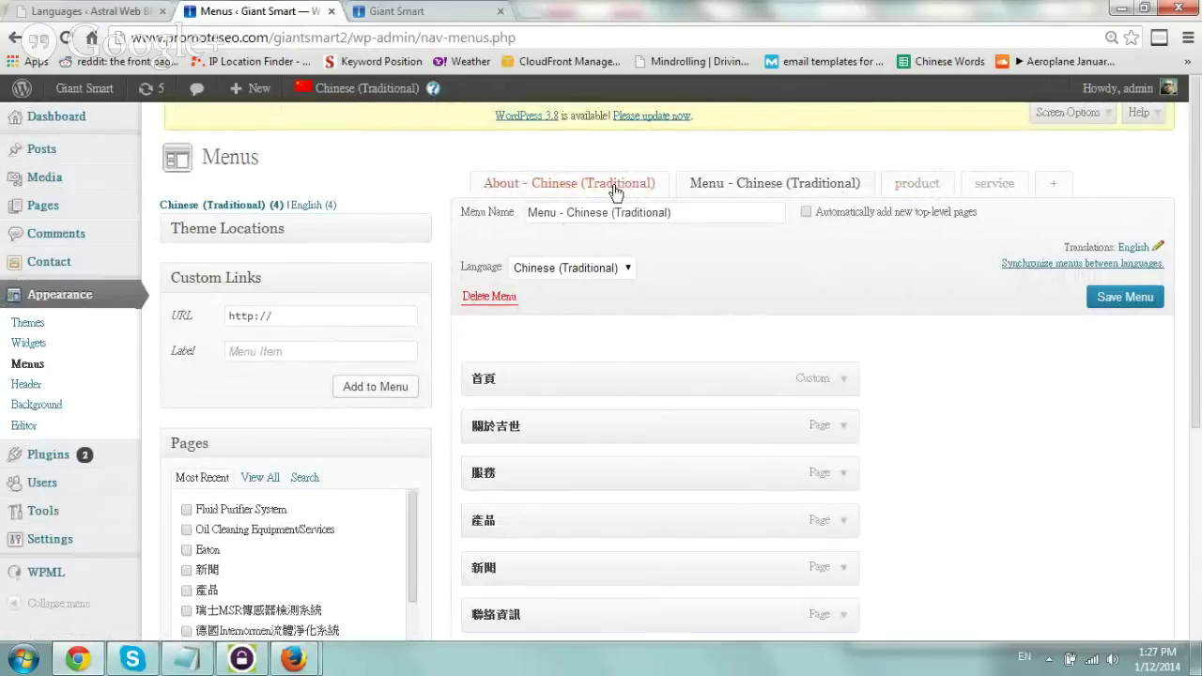
click(404, 11)
- Open the Chinese product menu and inspect its first product item's settings
scroll(3, 434, down, 4)
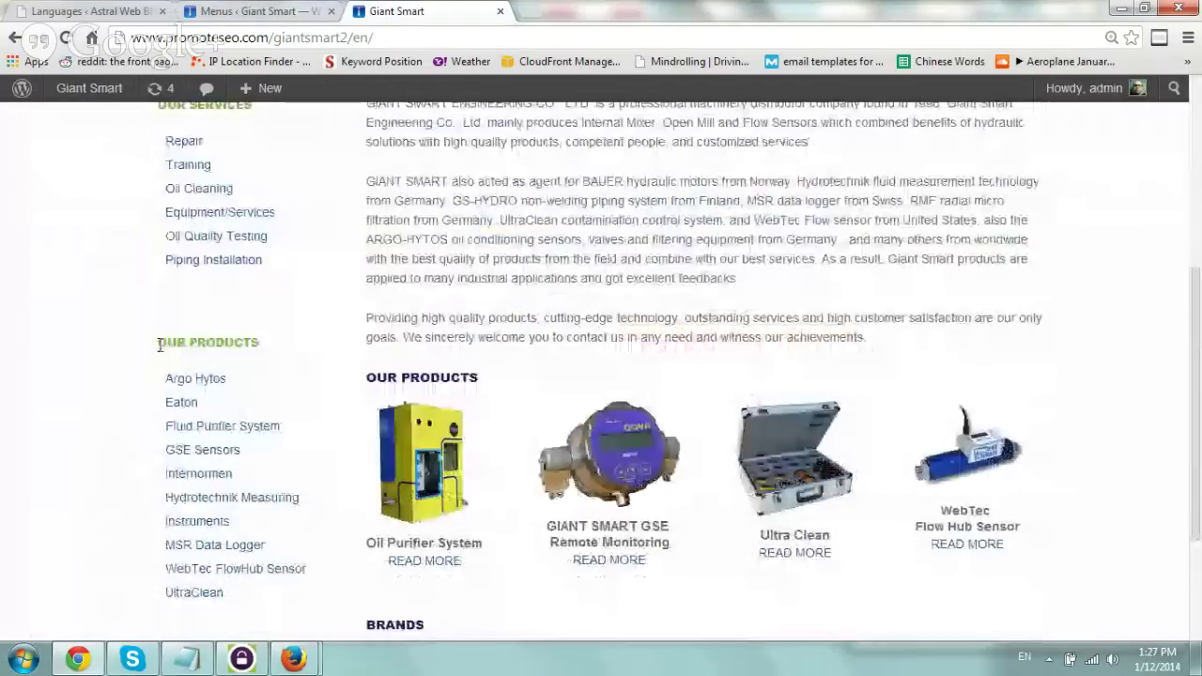
drag(158, 344, 271, 343)
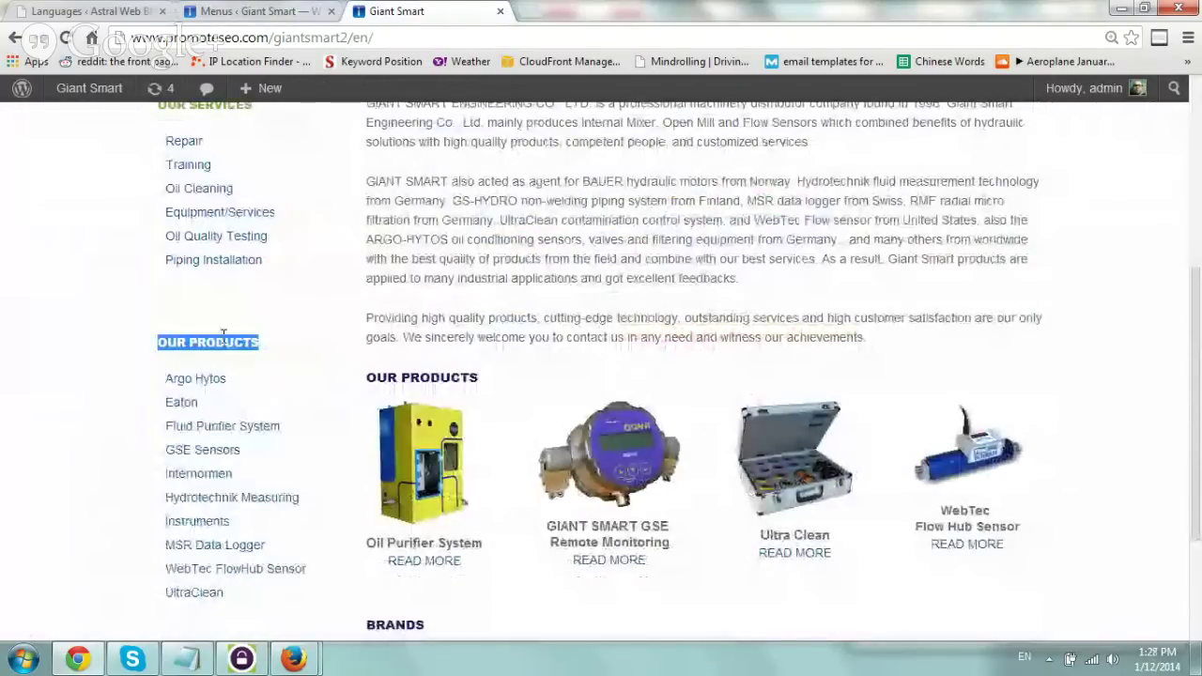
click(224, 334)
click(291, 11)
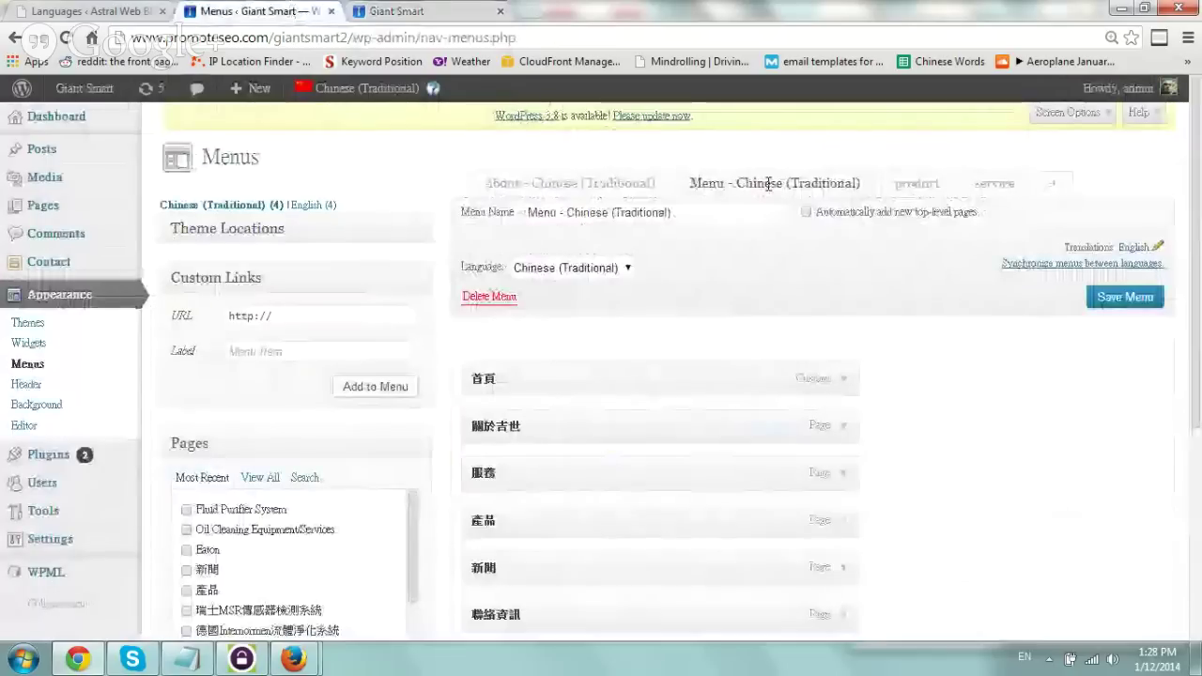
click(917, 184)
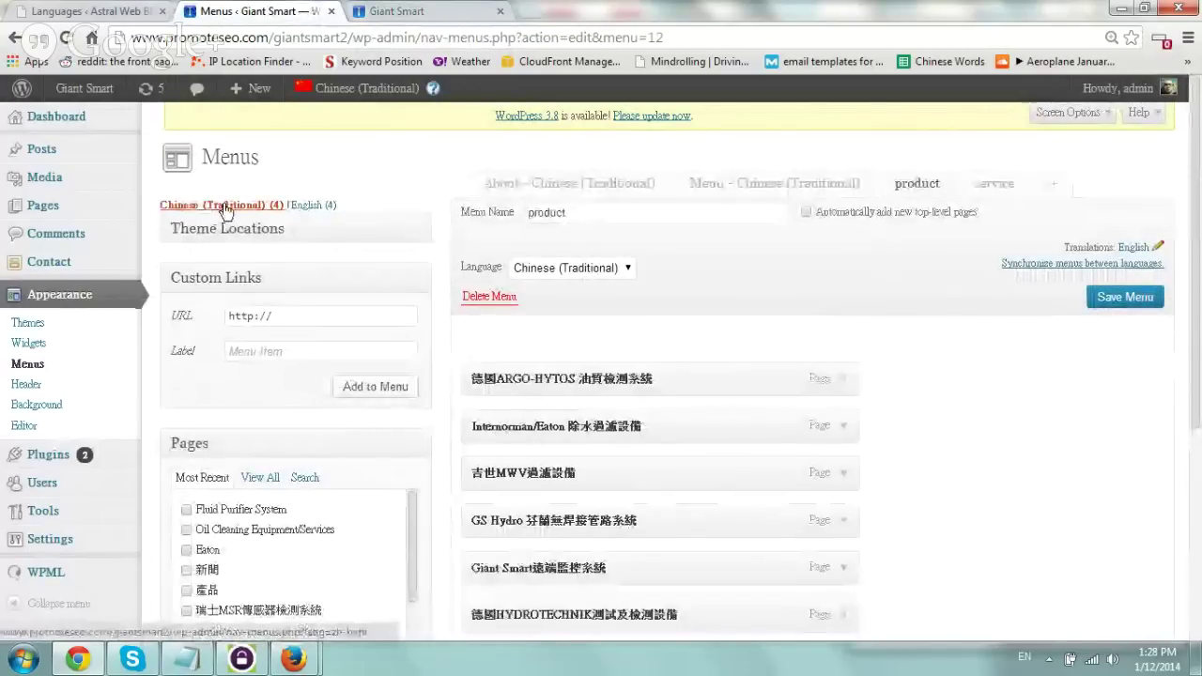
scroll(657, 310, down, 2)
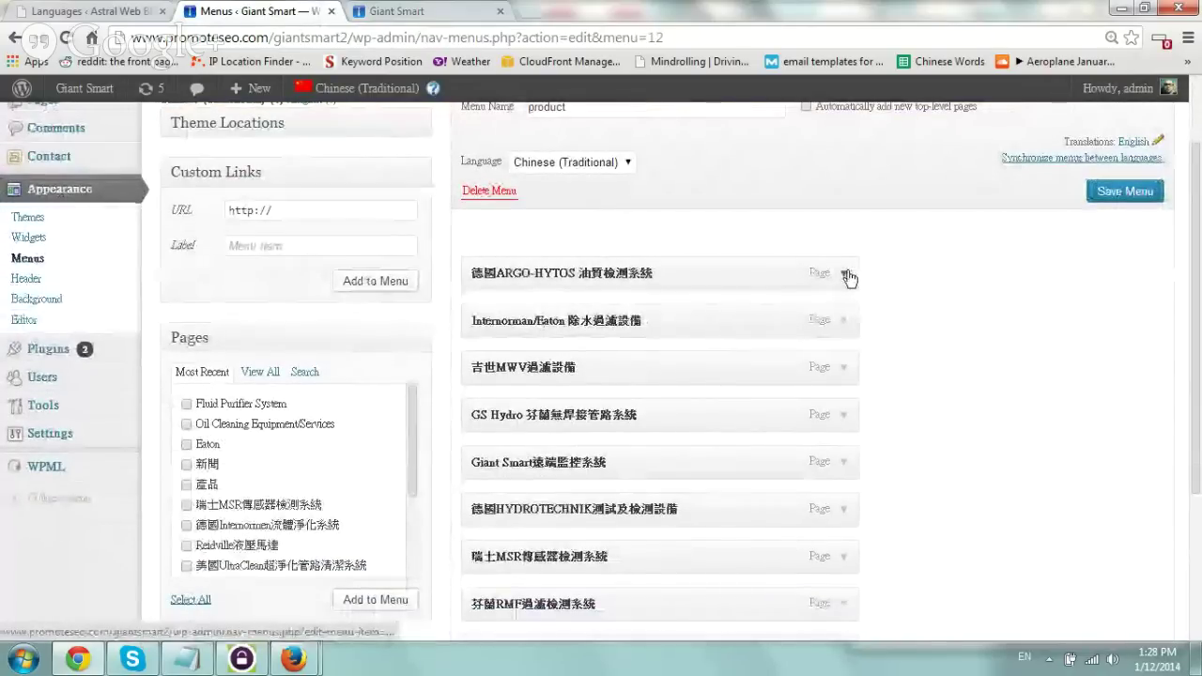
click(848, 274)
click(847, 274)
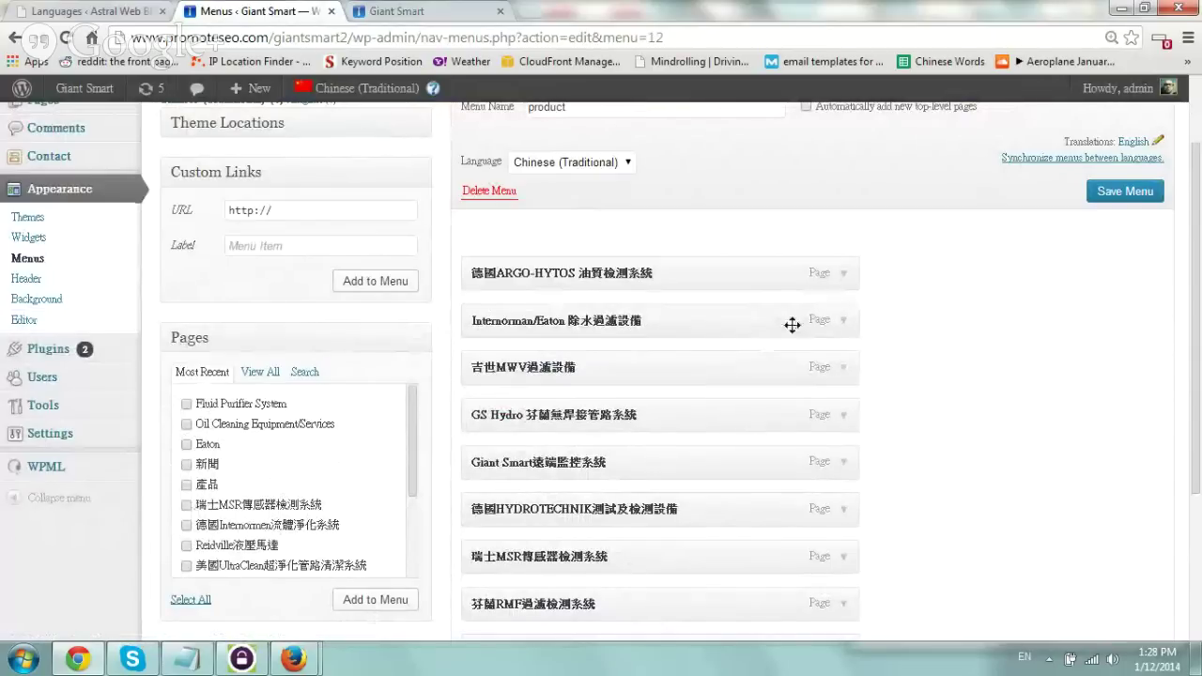
scroll(946, 346, up, 2)
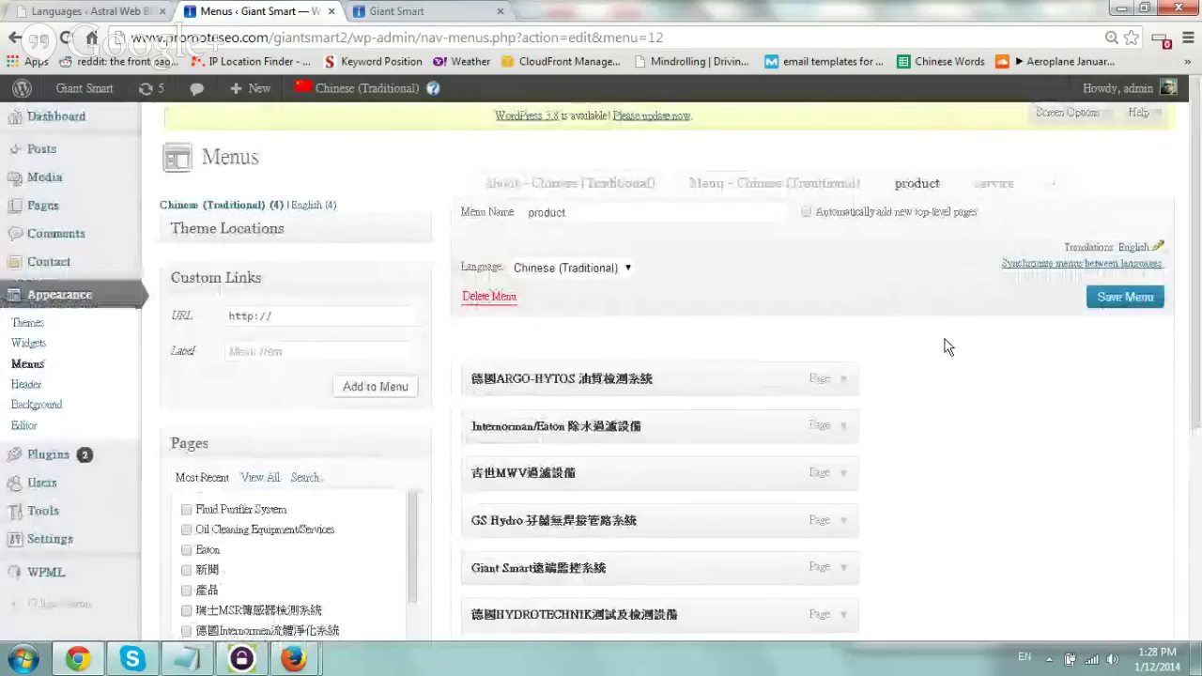
- Switch to English menus without saving, open the English Products menu, and compare the front end
click(306, 207)
click(577, 186)
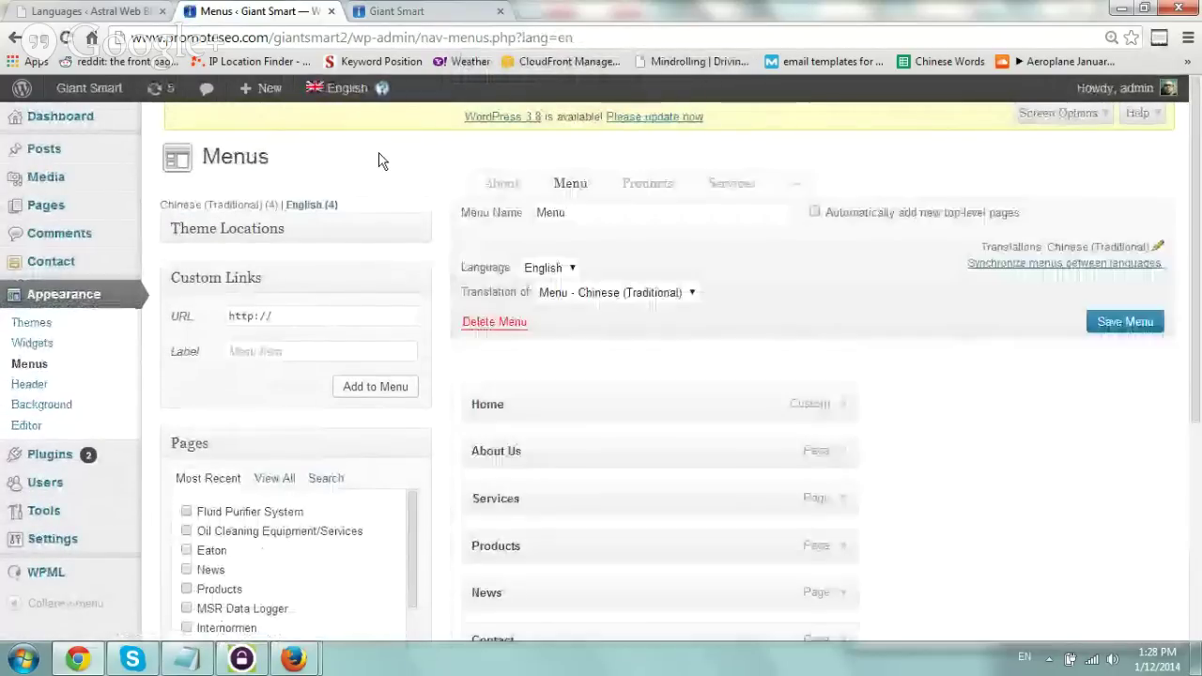
click(664, 188)
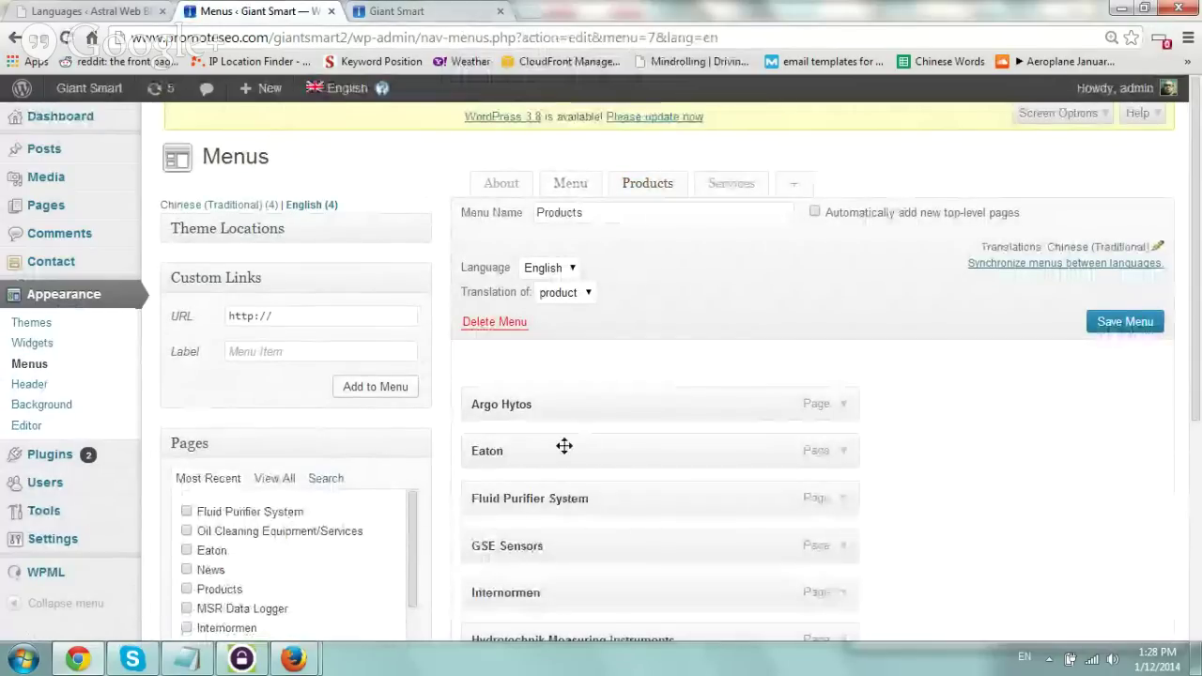
click(394, 12)
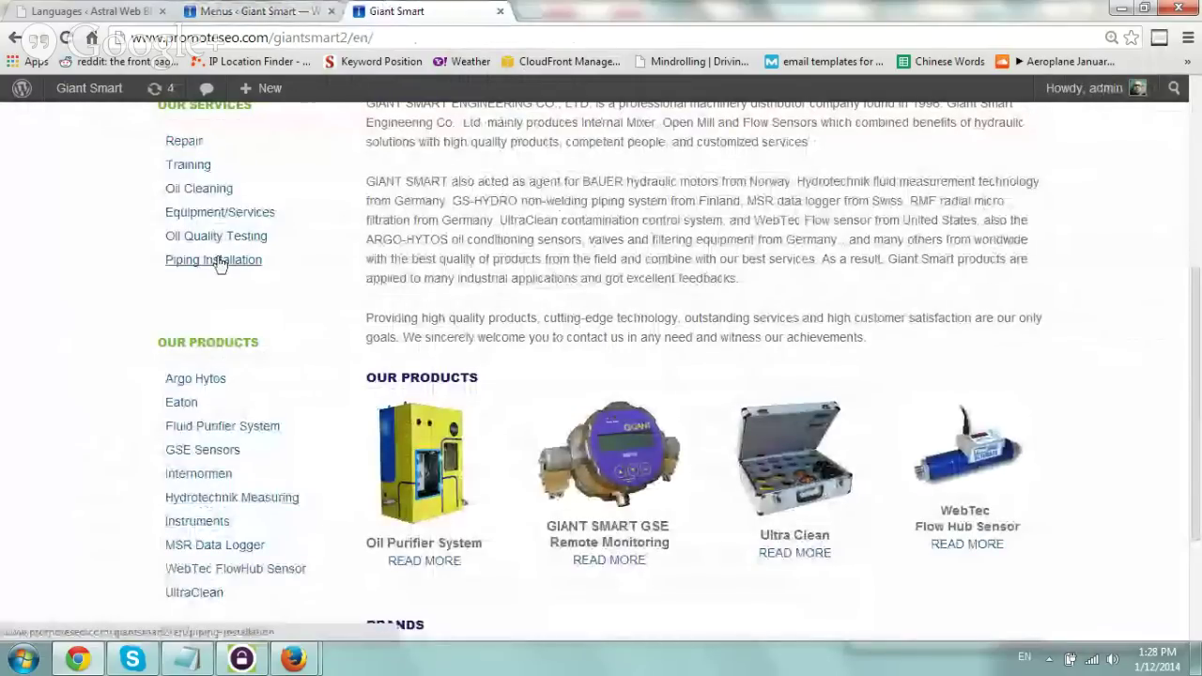
click(239, 10)
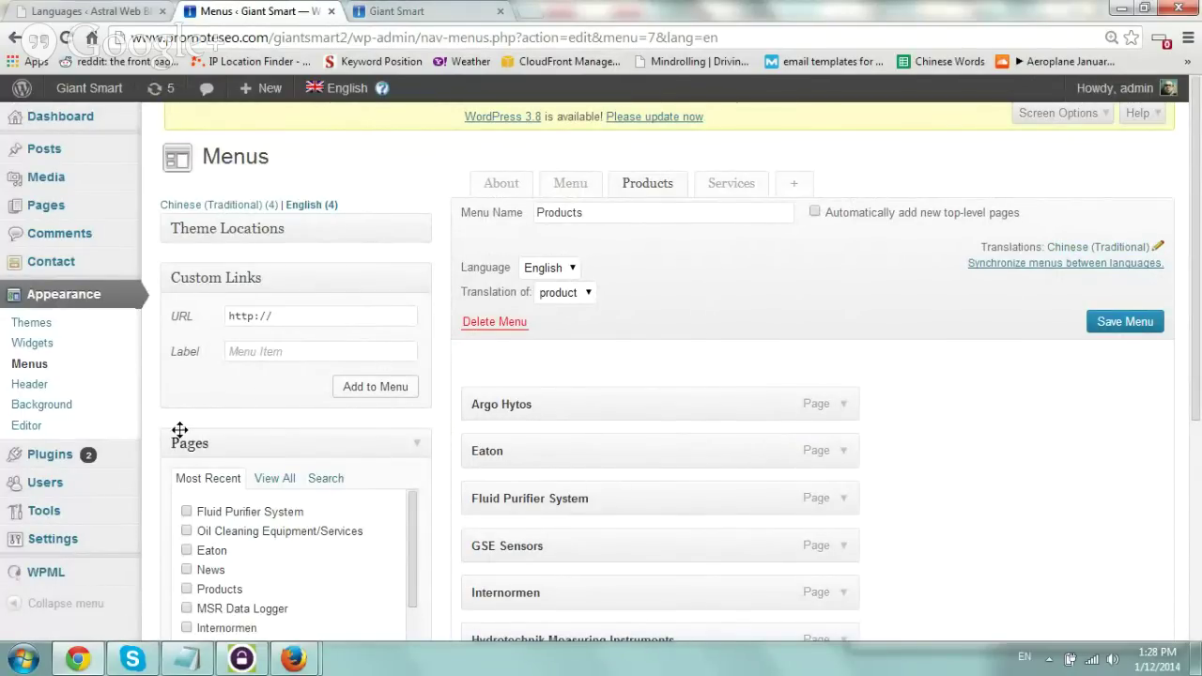
- In Widgets, confirm the About area's Custom Menu widget keeps About - Chinese (Traditional)
mouse_move(104, 456)
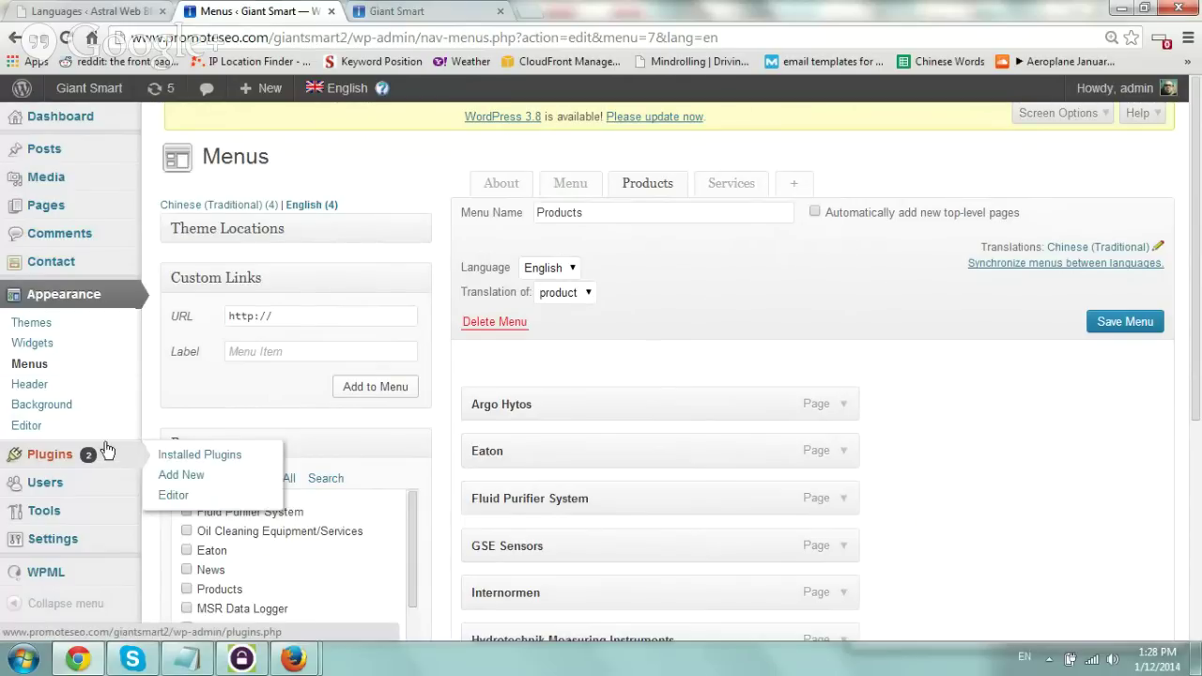
click(80, 348)
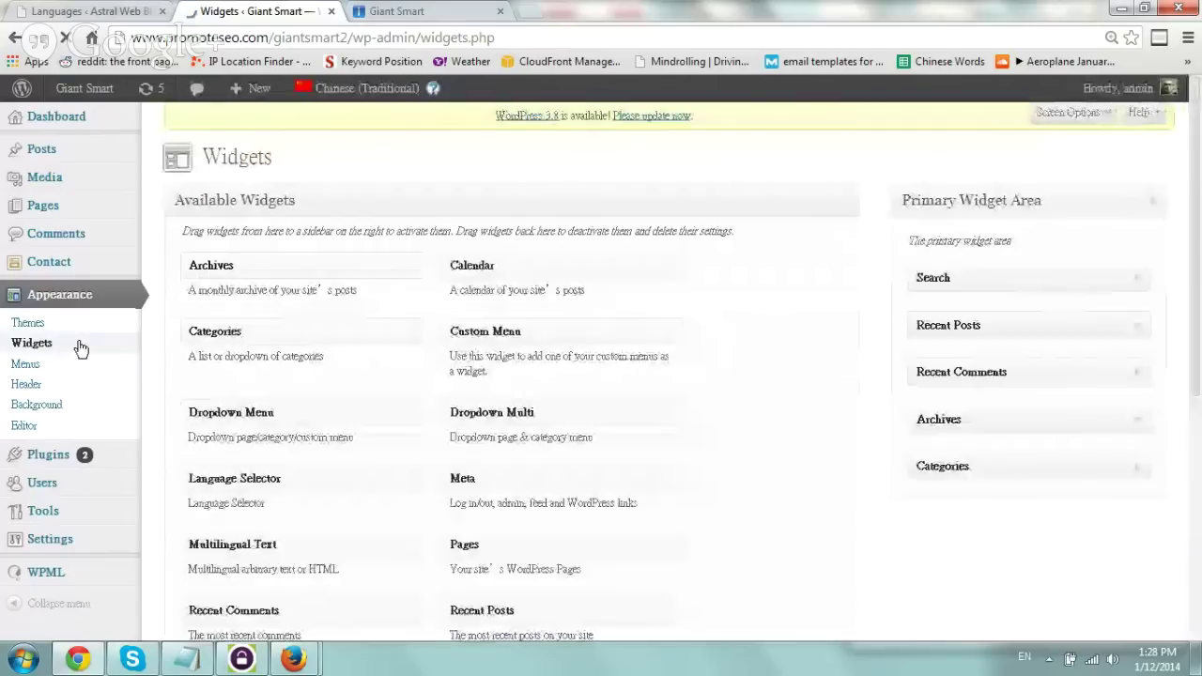
scroll(1199, 194, down, 3)
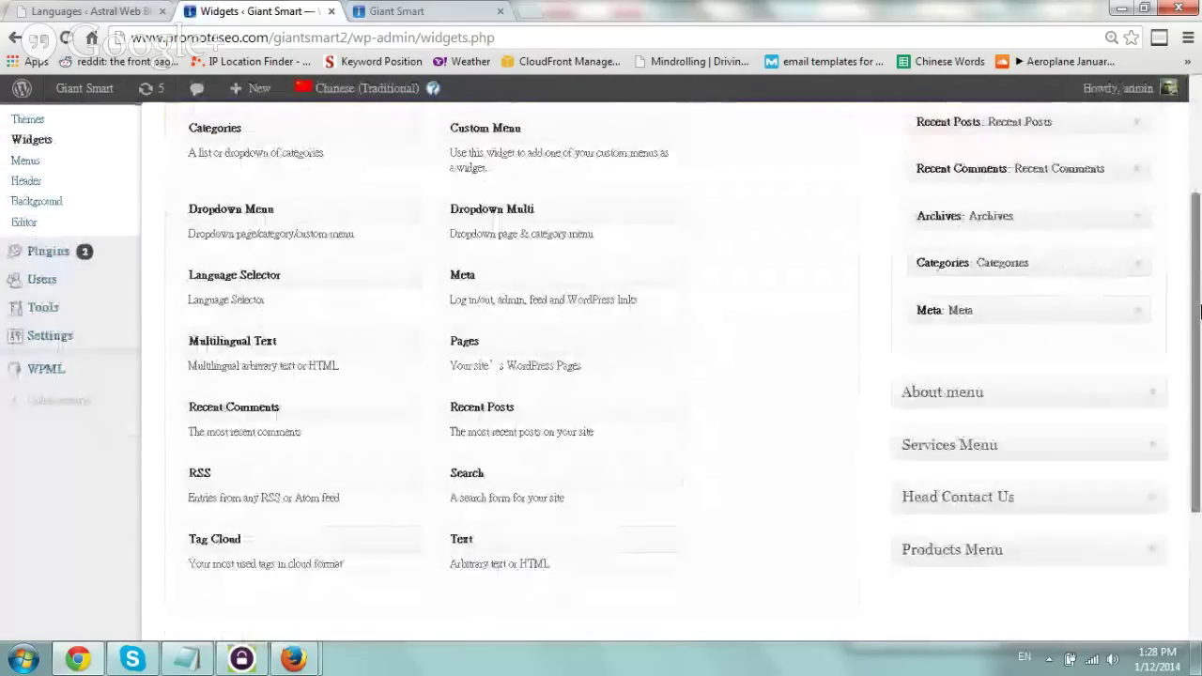
click(1158, 364)
scroll(1150, 338, down, 2)
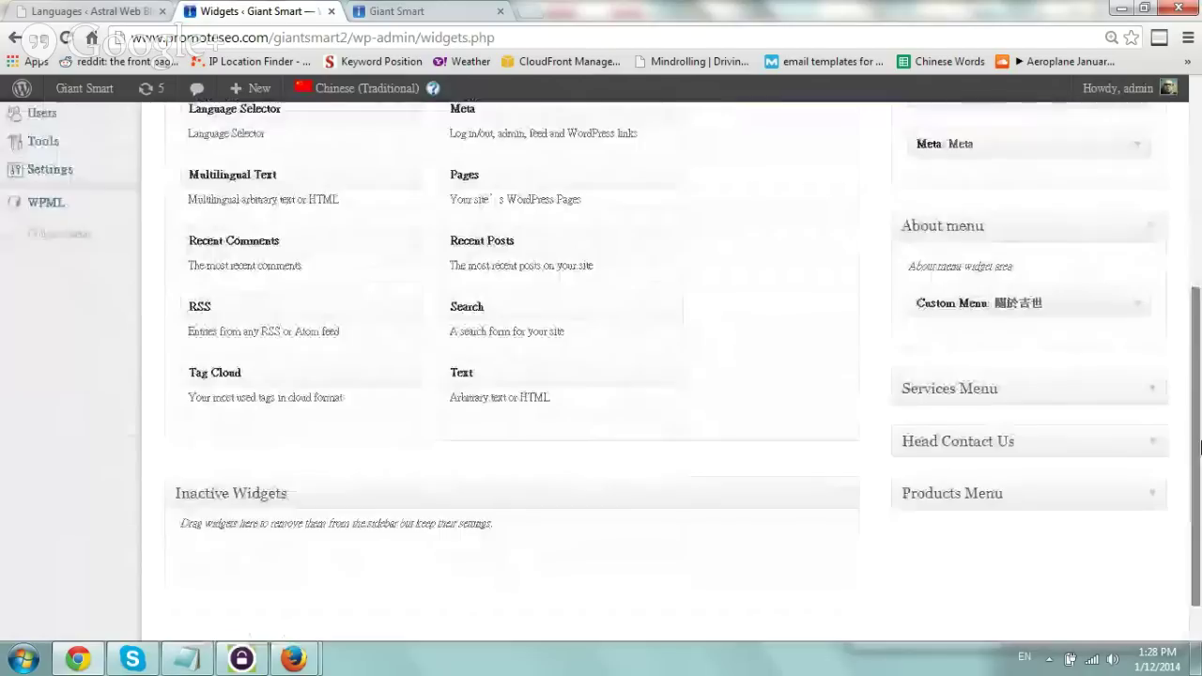
click(1139, 298)
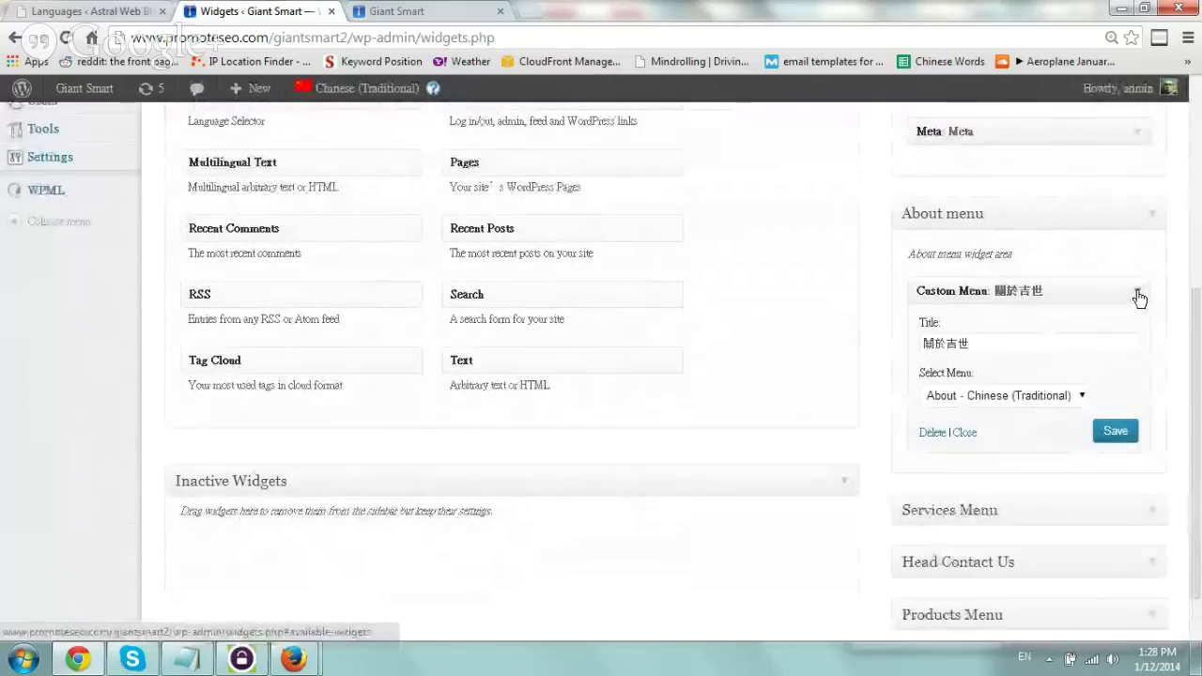
click(1033, 399)
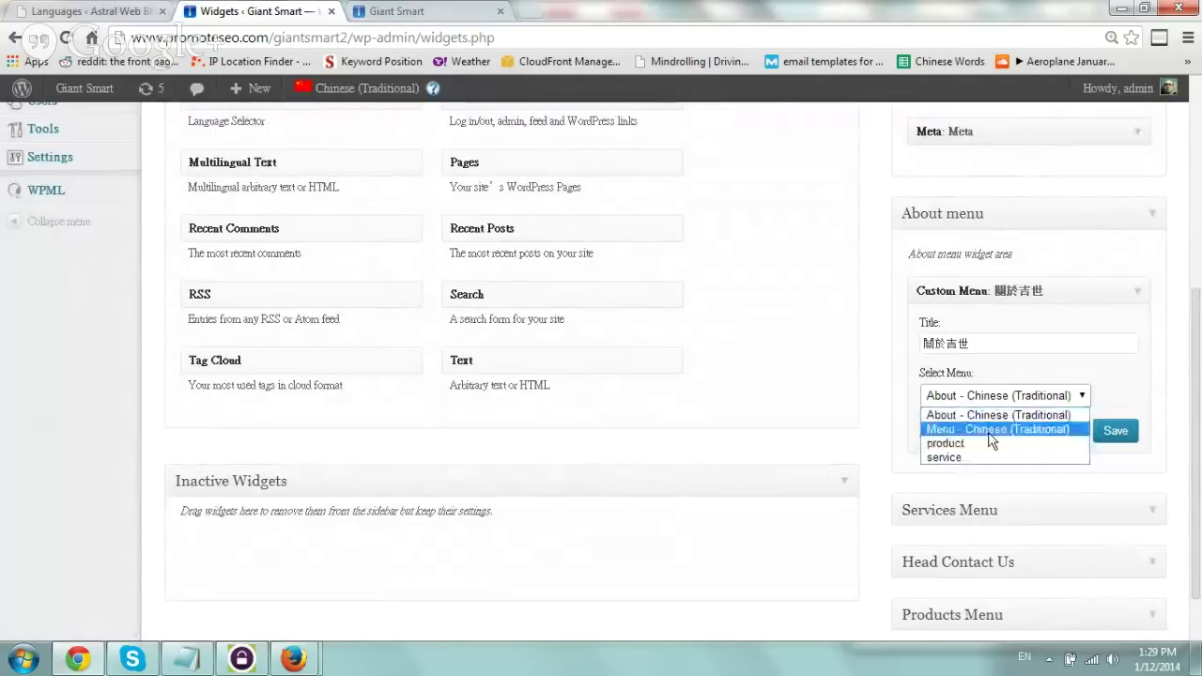
click(1032, 414)
scroll(1187, 366, down, 1)
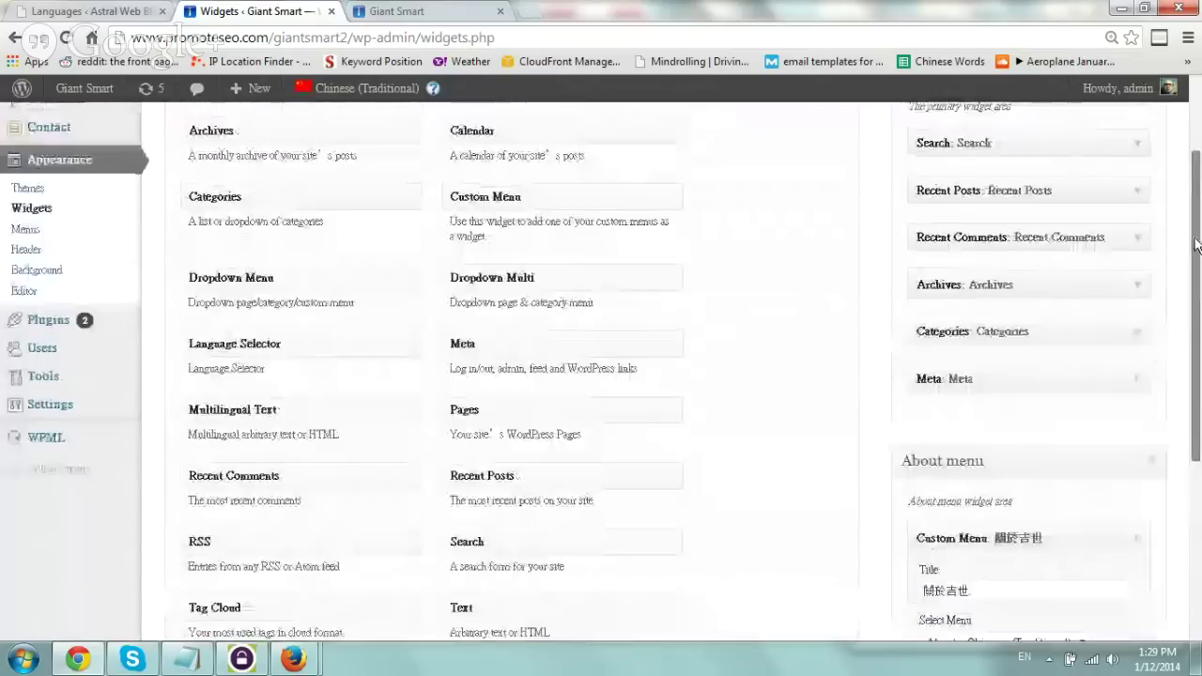
scroll(1187, 366, up, 10)
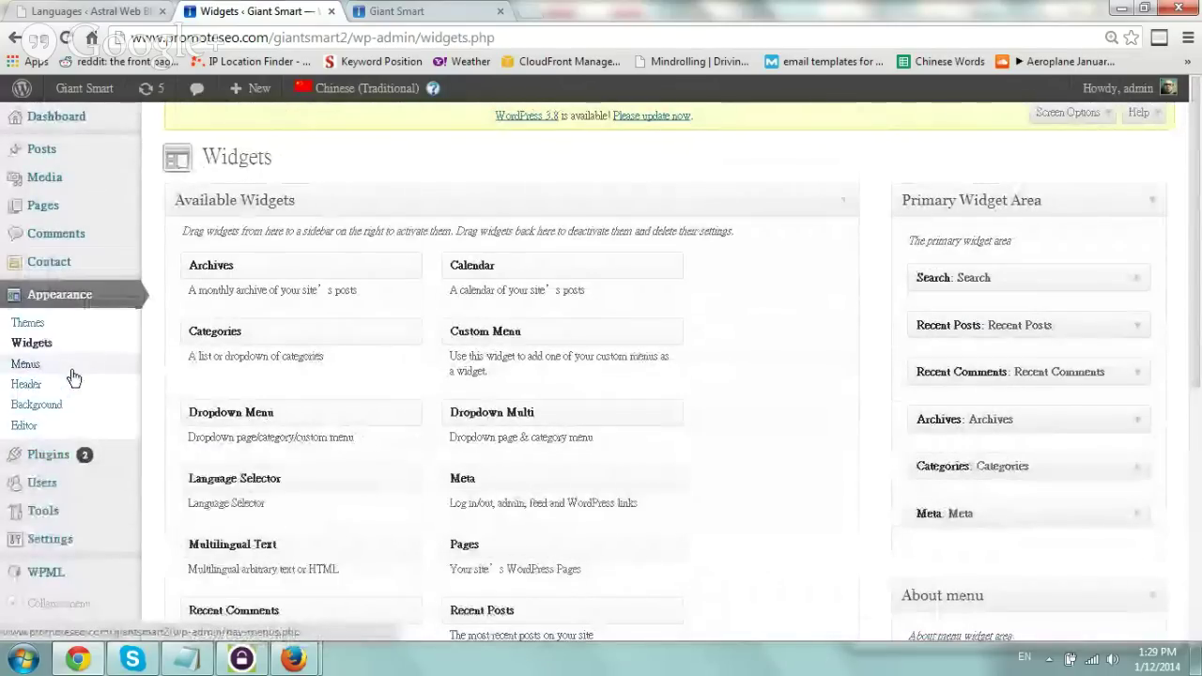
- Go from WPML Languages to the WP Menus Sync page for Giant Smart
click(90, 577)
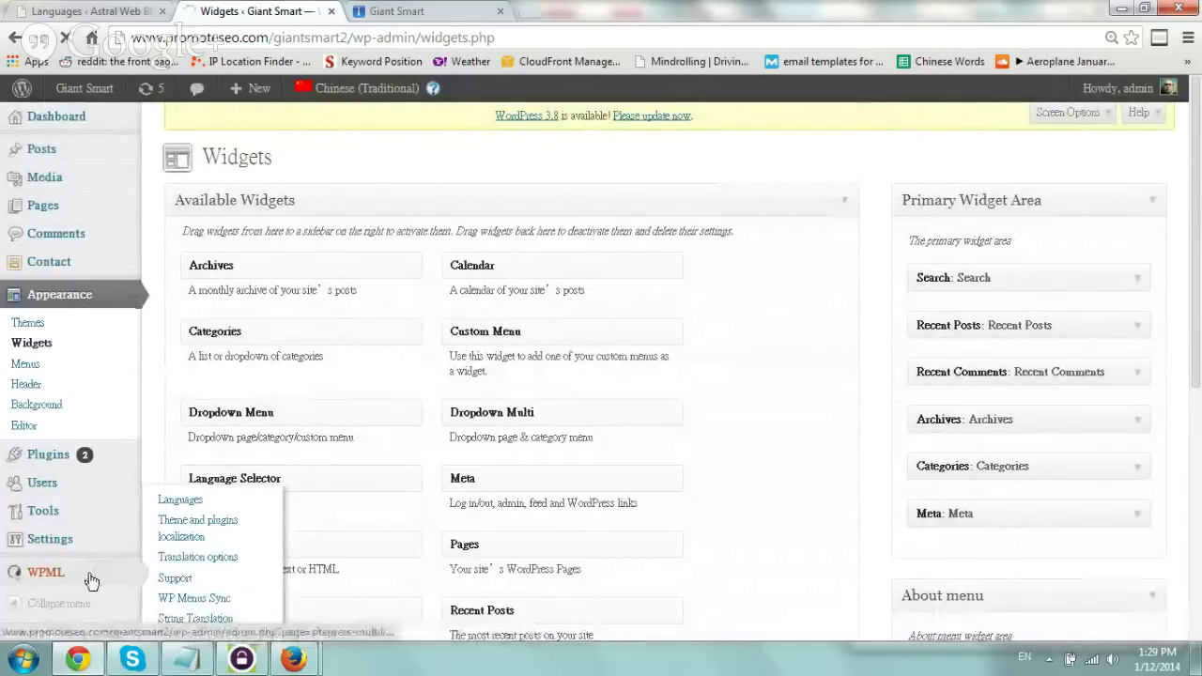
scroll(397, 356, down, 1)
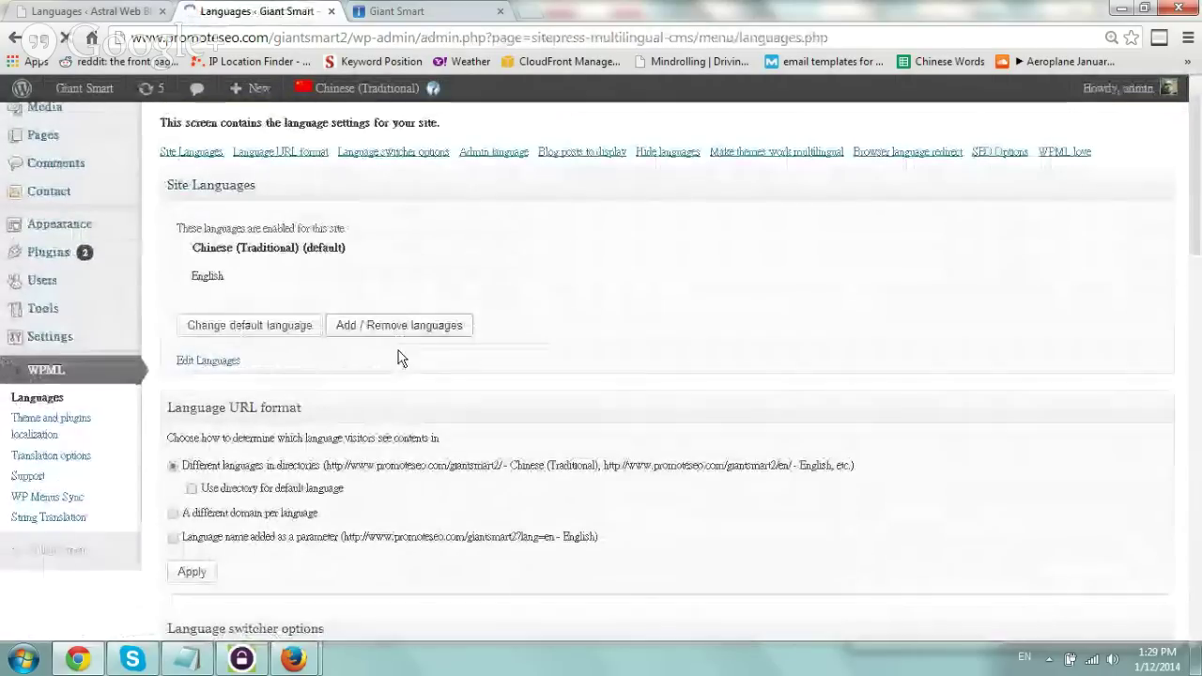
click(81, 498)
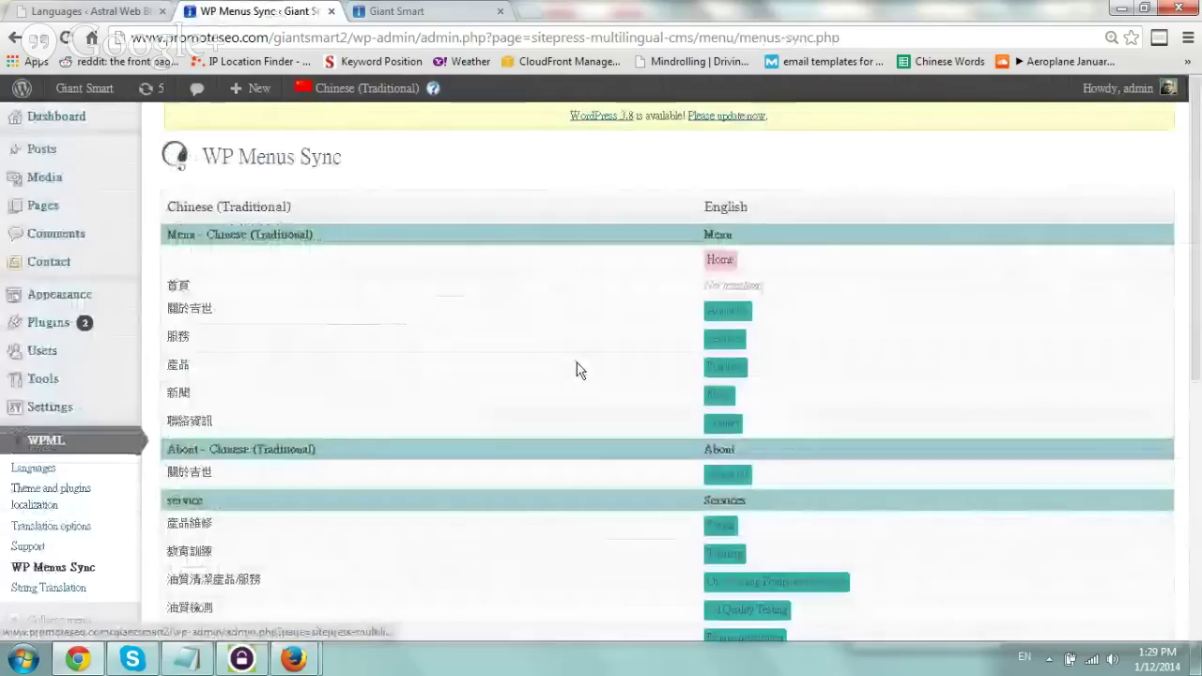
- Review the menu comparison: Home and Internormen flagged for removal, GS Hydro for addition
drag(1197, 214, 1199, 355)
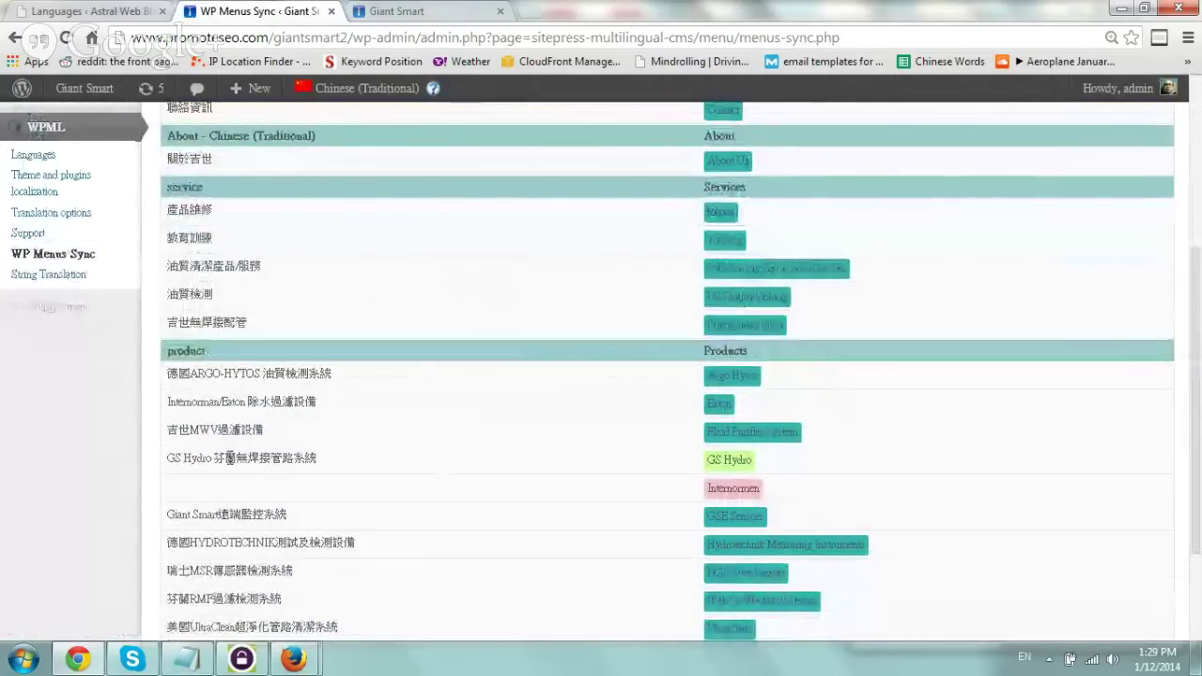
drag(167, 458, 332, 466)
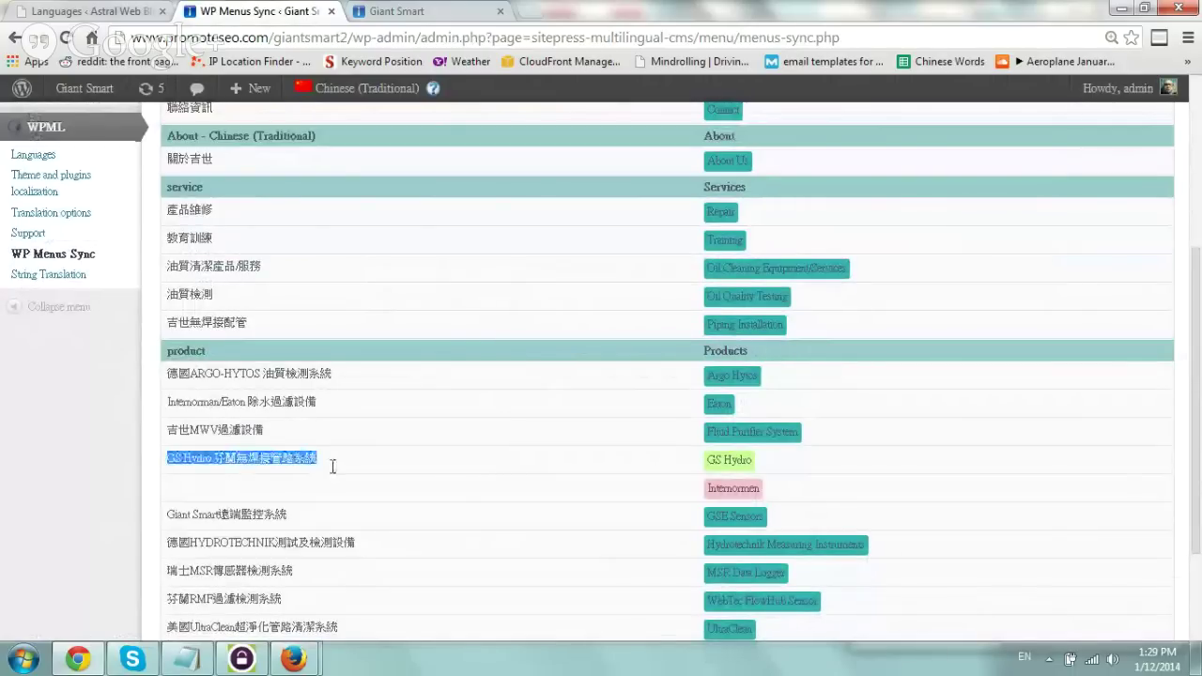
click(217, 462)
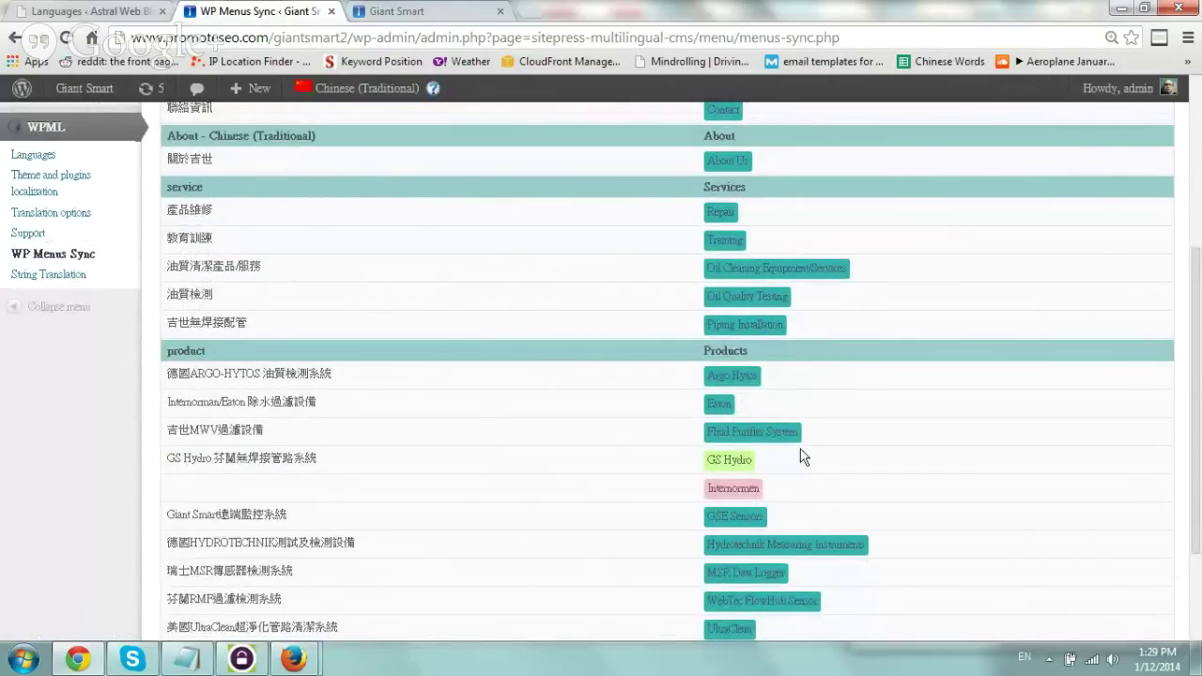
scroll(1198, 406, down, 3)
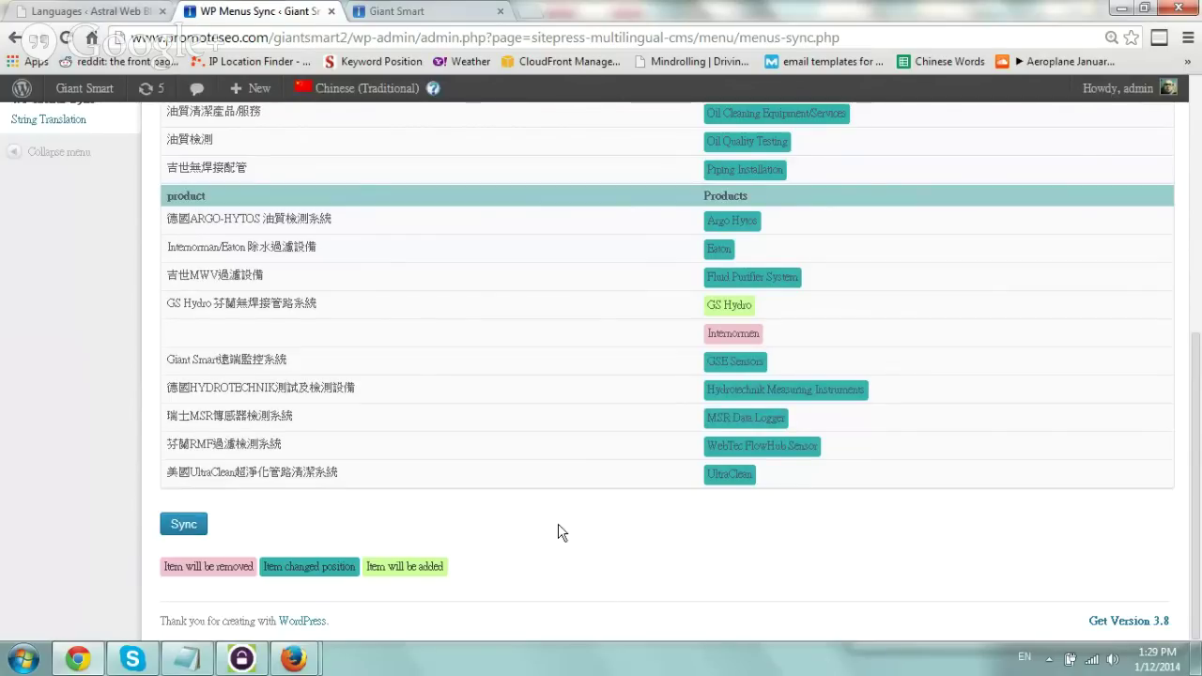
scroll(576, 551, up, 5)
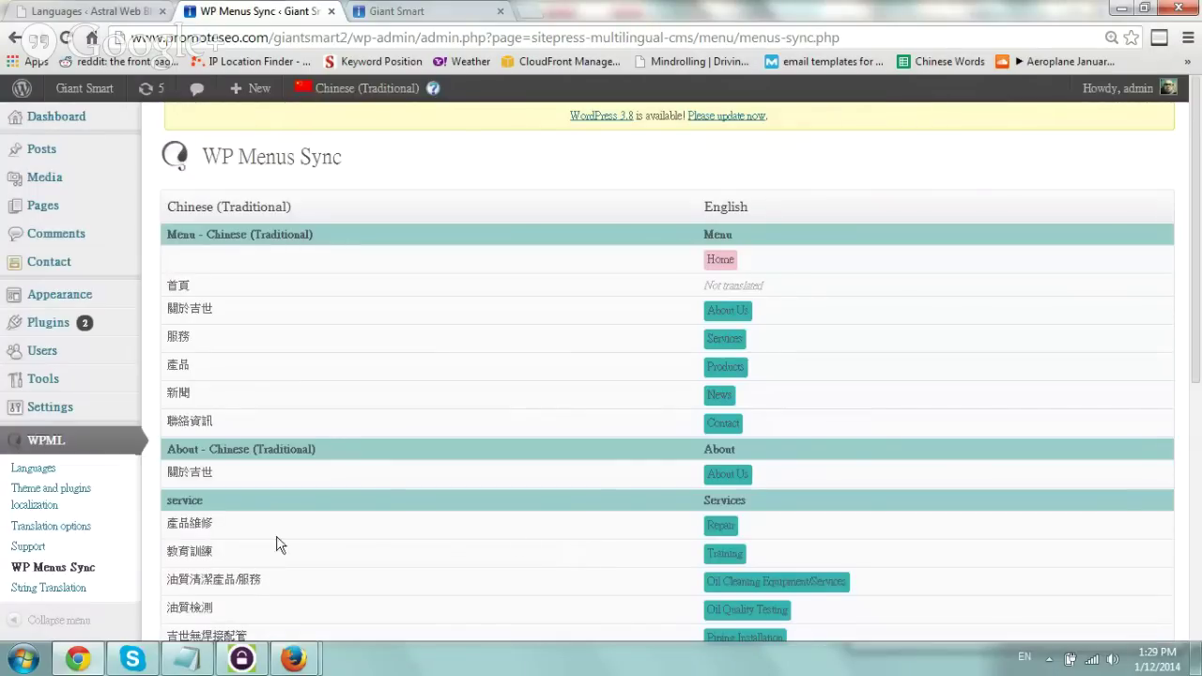
- From String Translation, open Appearance > Widgets in a new browser tab
click(92, 589)
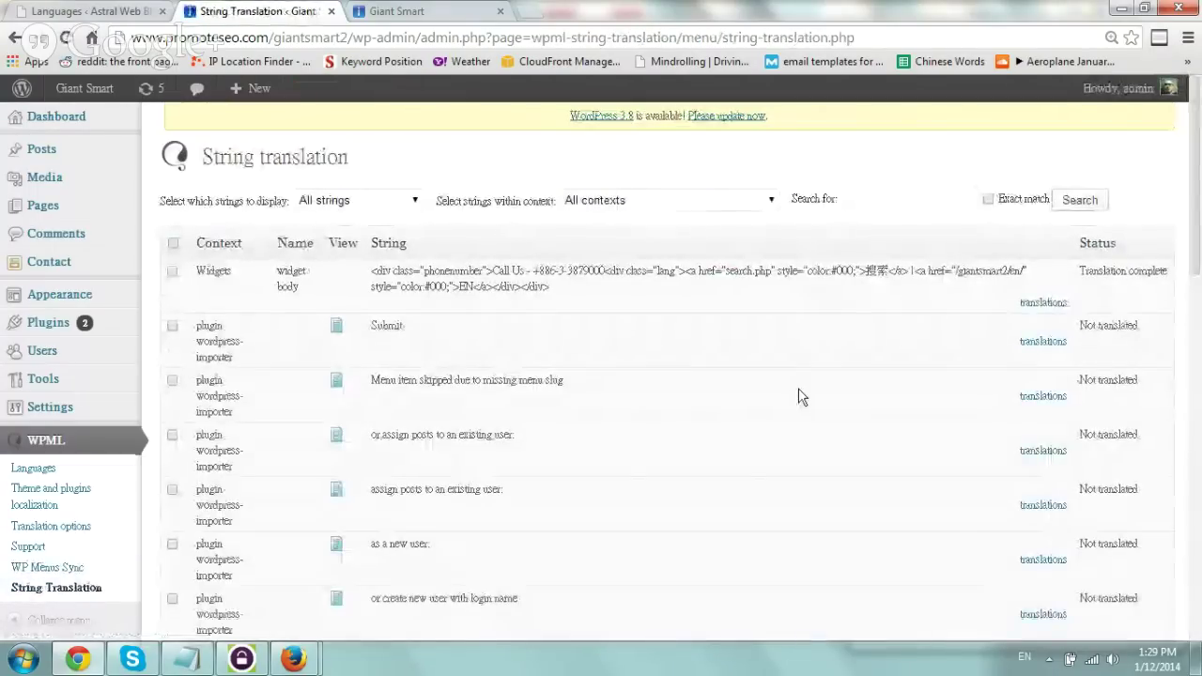
mouse_move(1200, 185)
mouse_down()
mouse_move(1200, 240)
mouse_move(1199, 185)
mouse_up()
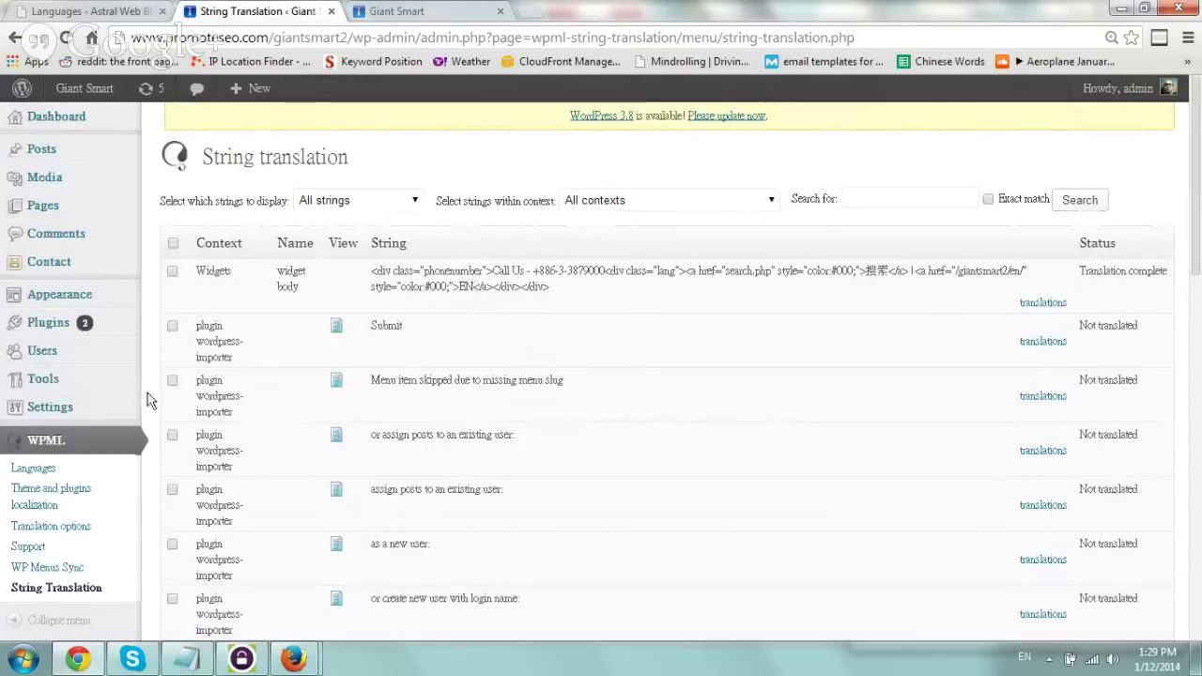
mouse_move(98, 297)
right_click(180, 323)
click(246, 333)
- On the Widgets page, expand Head Contact Us and open its Text widget's HTML
click(454, 10)
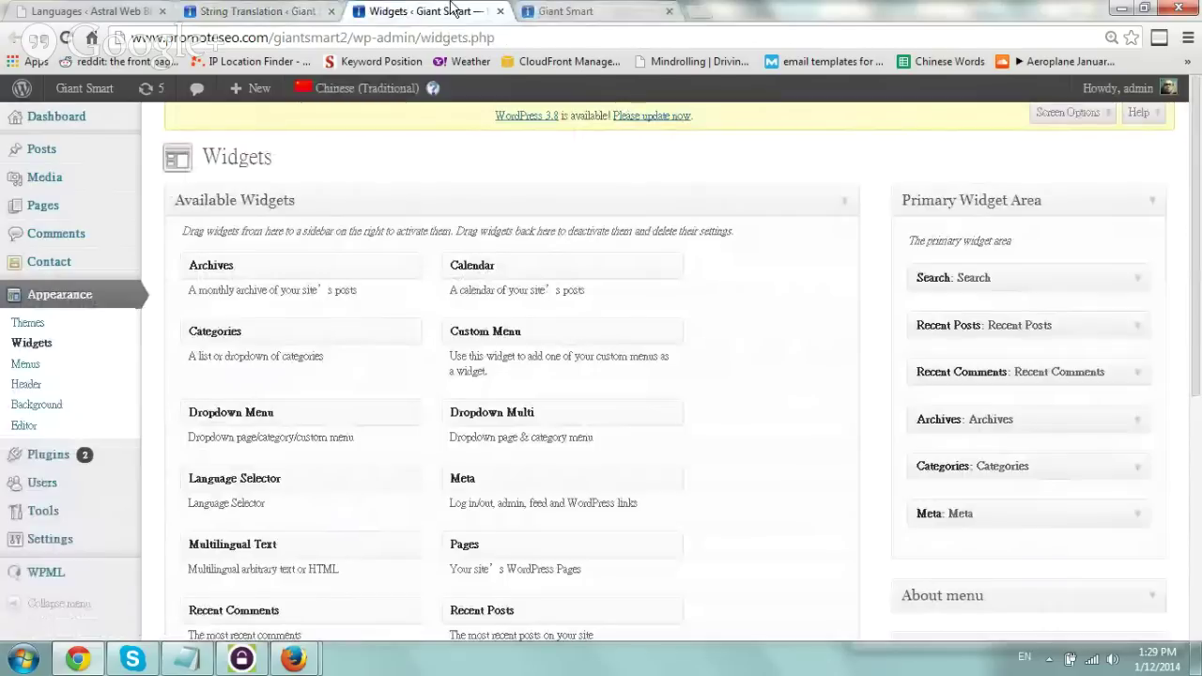
scroll(1197, 242, down, 3)
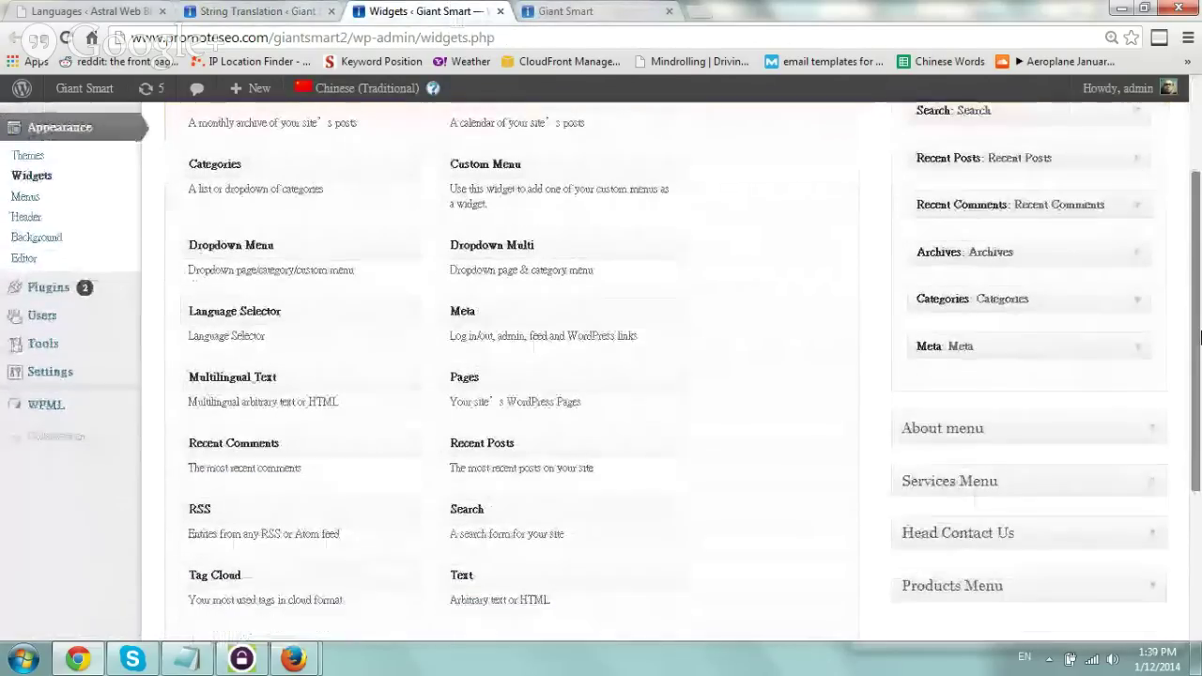
click(1153, 445)
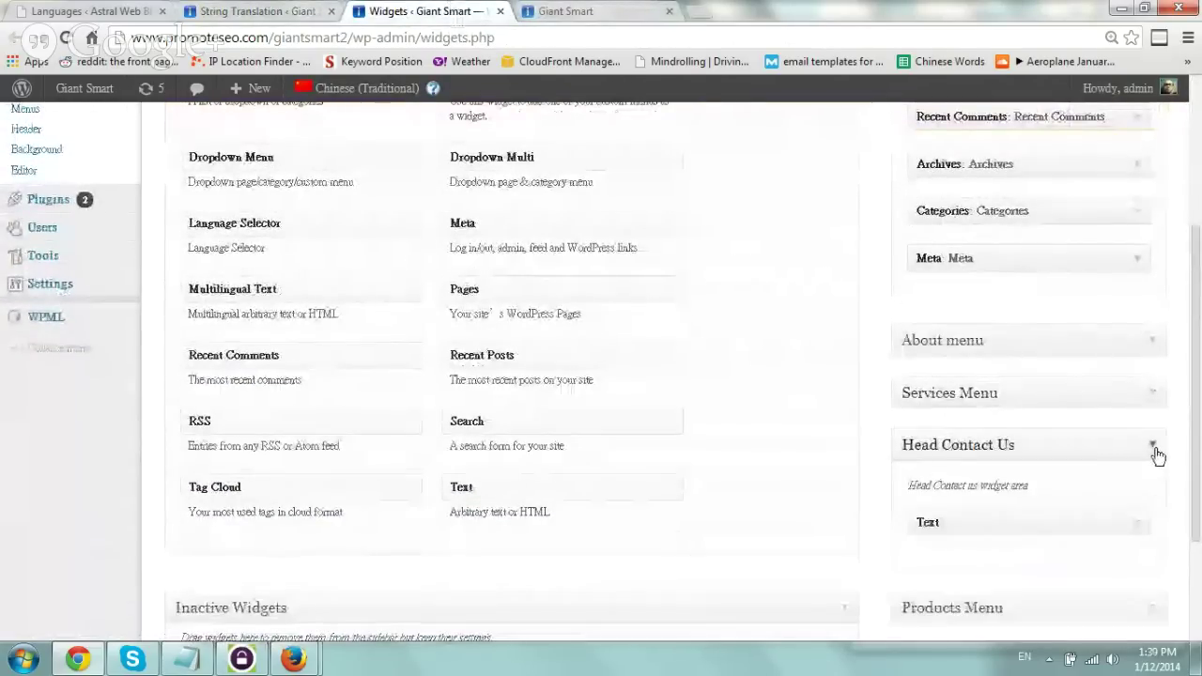
click(1137, 523)
scroll(1198, 382, down, 1)
scroll(1199, 382, down, 3)
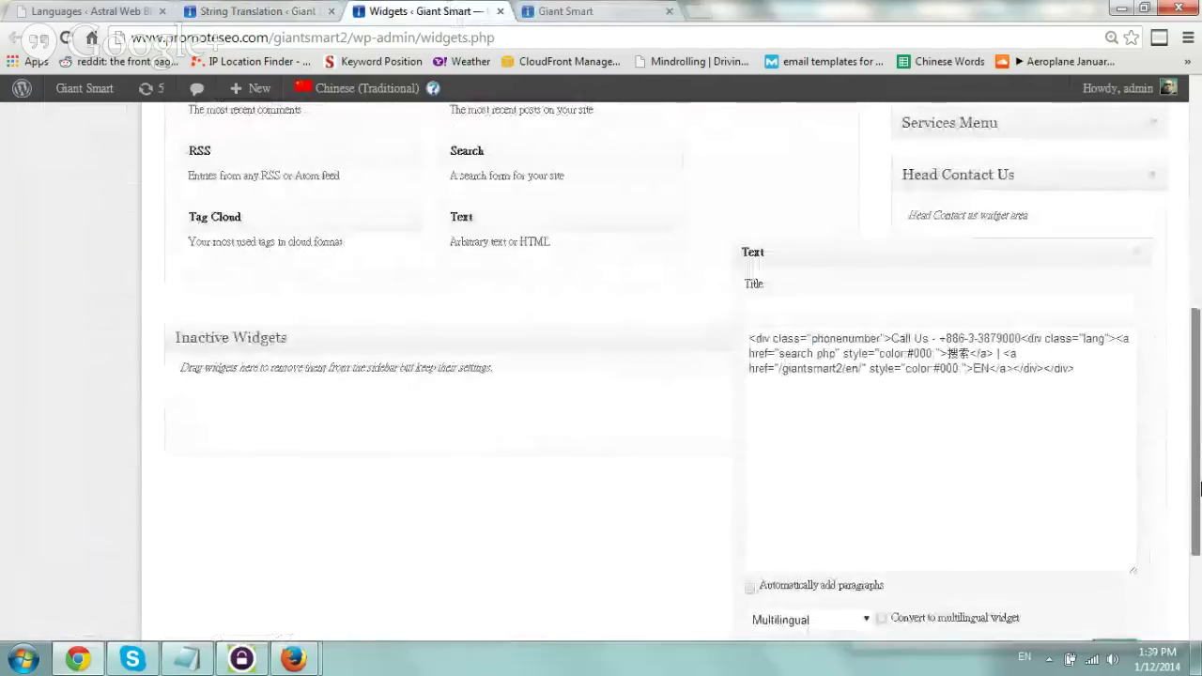
scroll(1199, 371, up, 6)
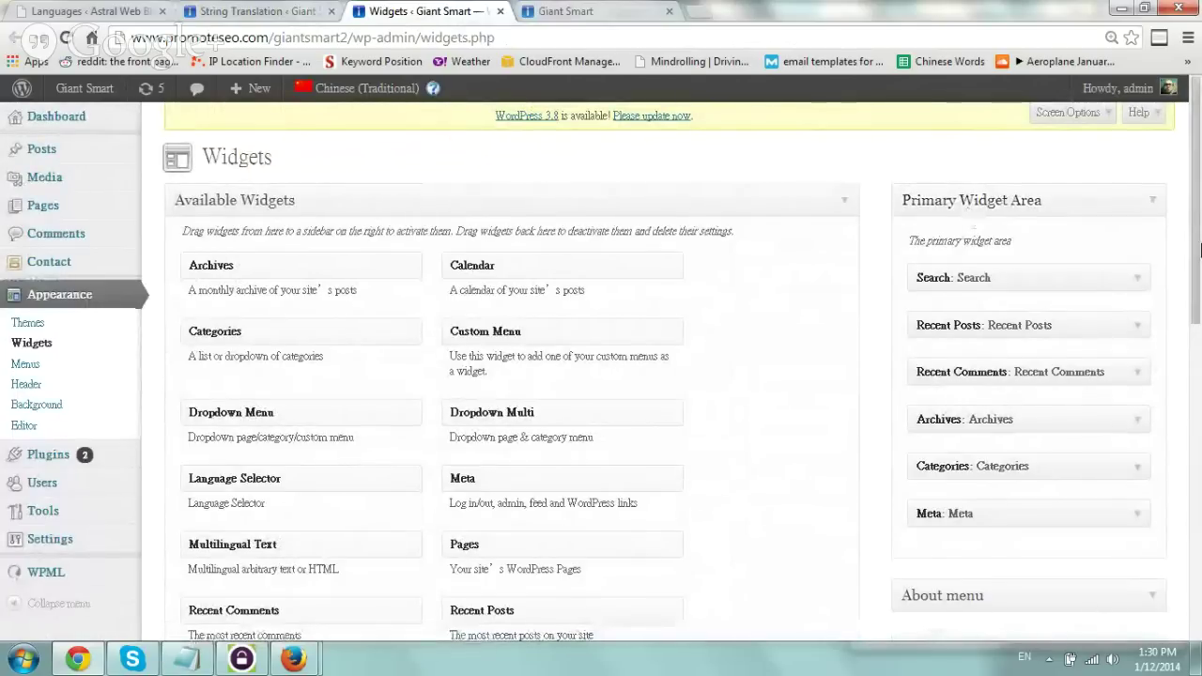
scroll(1197, 192, down, 3)
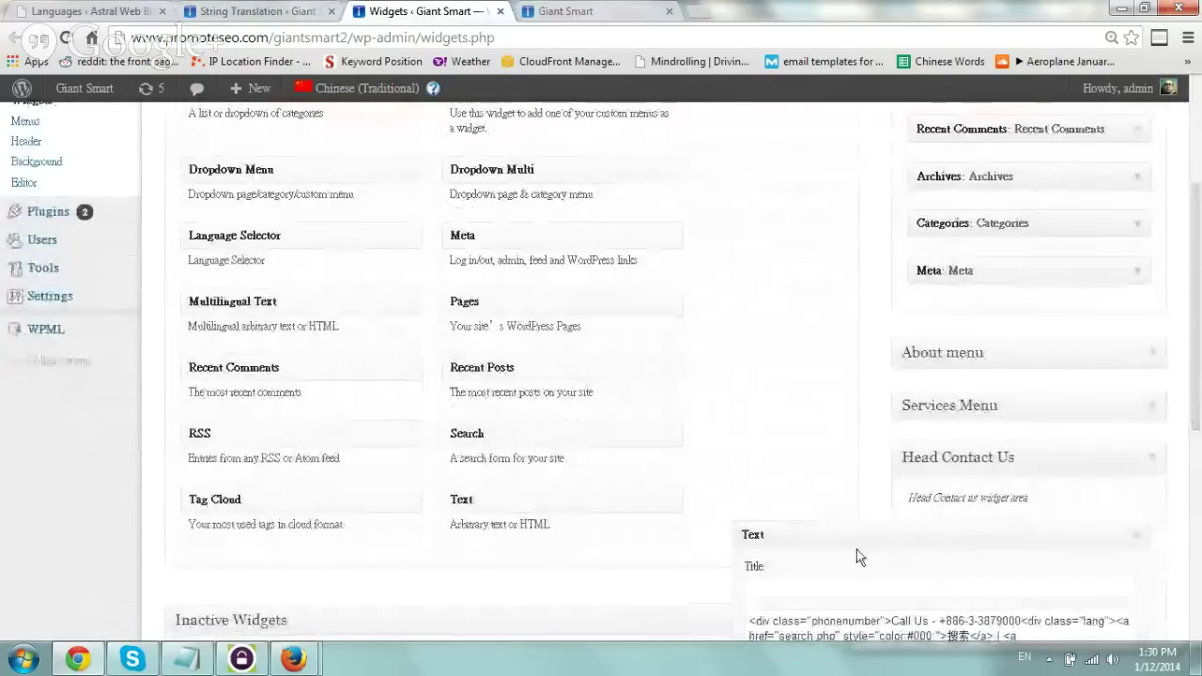
scroll(939, 488, down, 2)
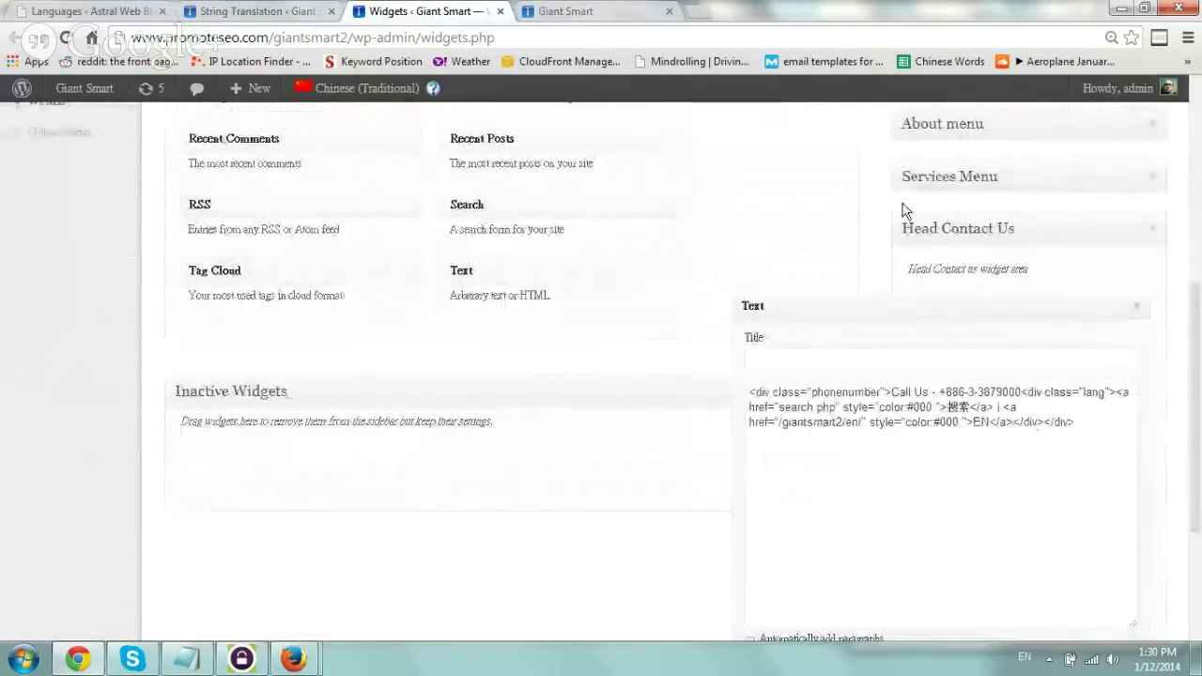
drag(1083, 451, 708, 384)
- Reload the live English site and compare its Call Us header with the widget
click(605, 12)
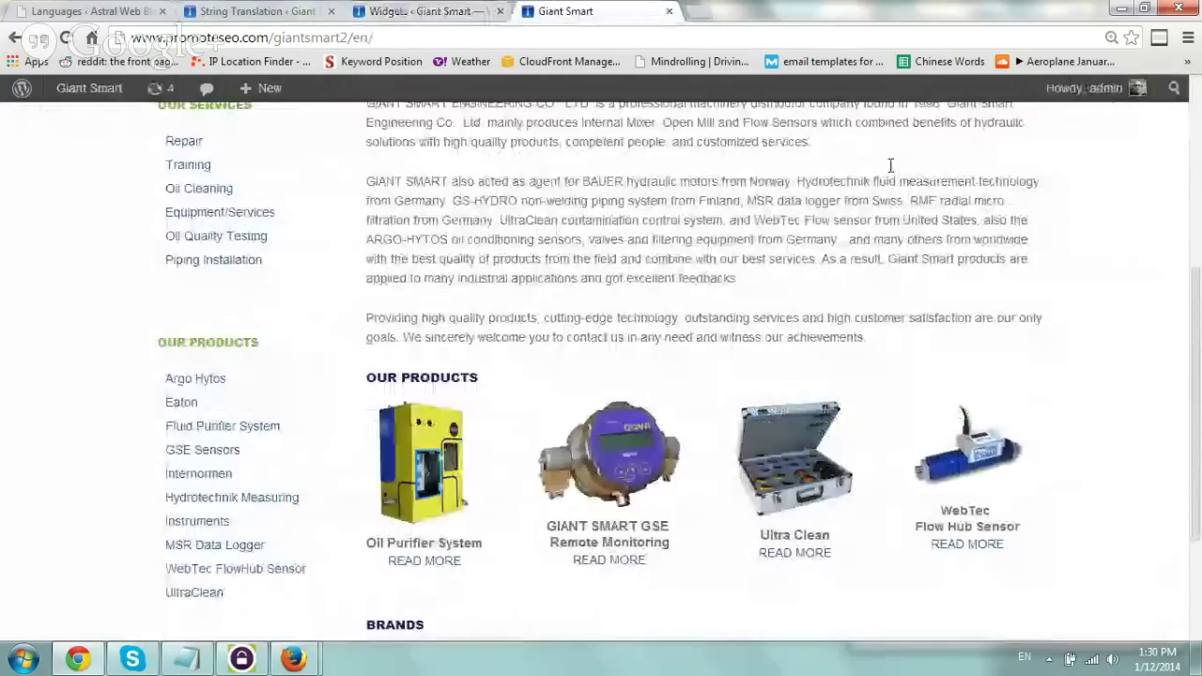
key(F5)
click(427, 11)
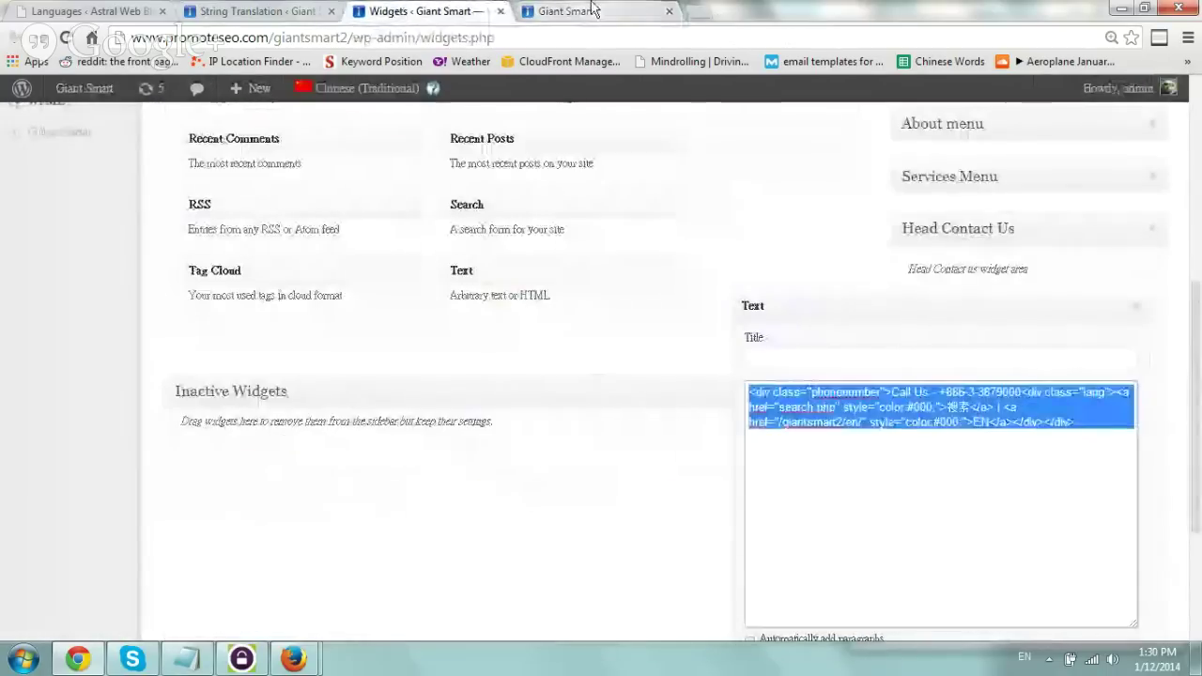
click(593, 12)
drag(862, 120, 1033, 141)
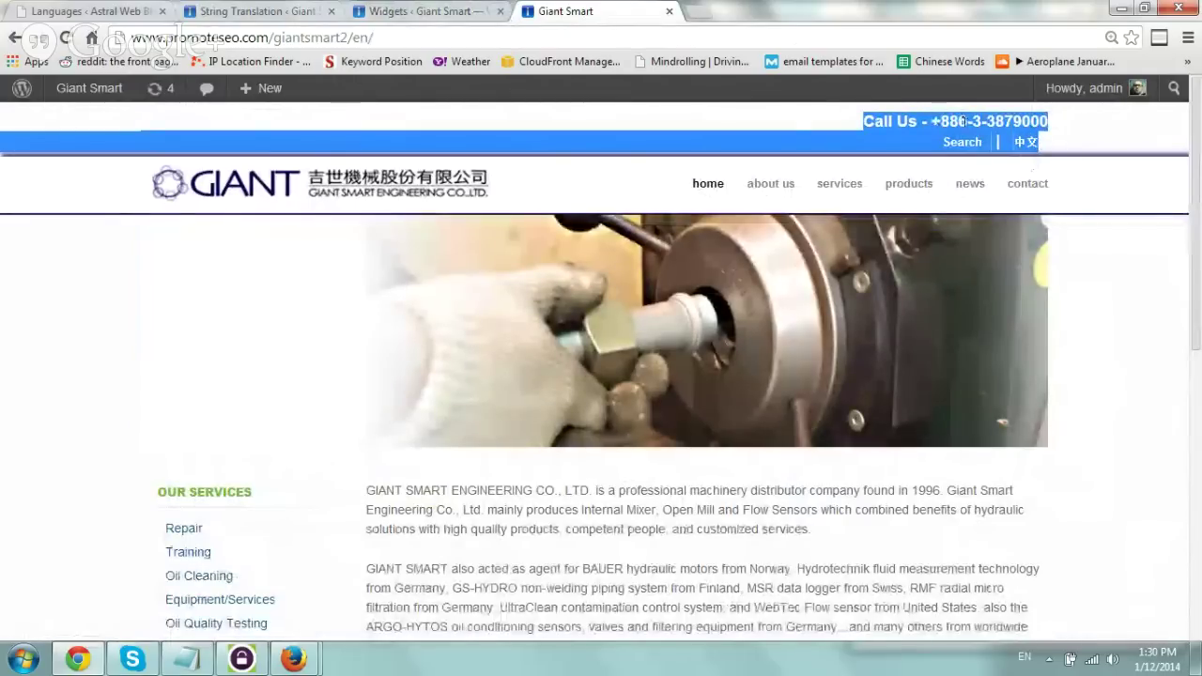
- Drop /en/ from the site URL to load the Chinese home page and compare its header
double_click(361, 37)
key(BackSpace)
key(BackSpace)
key(Return)
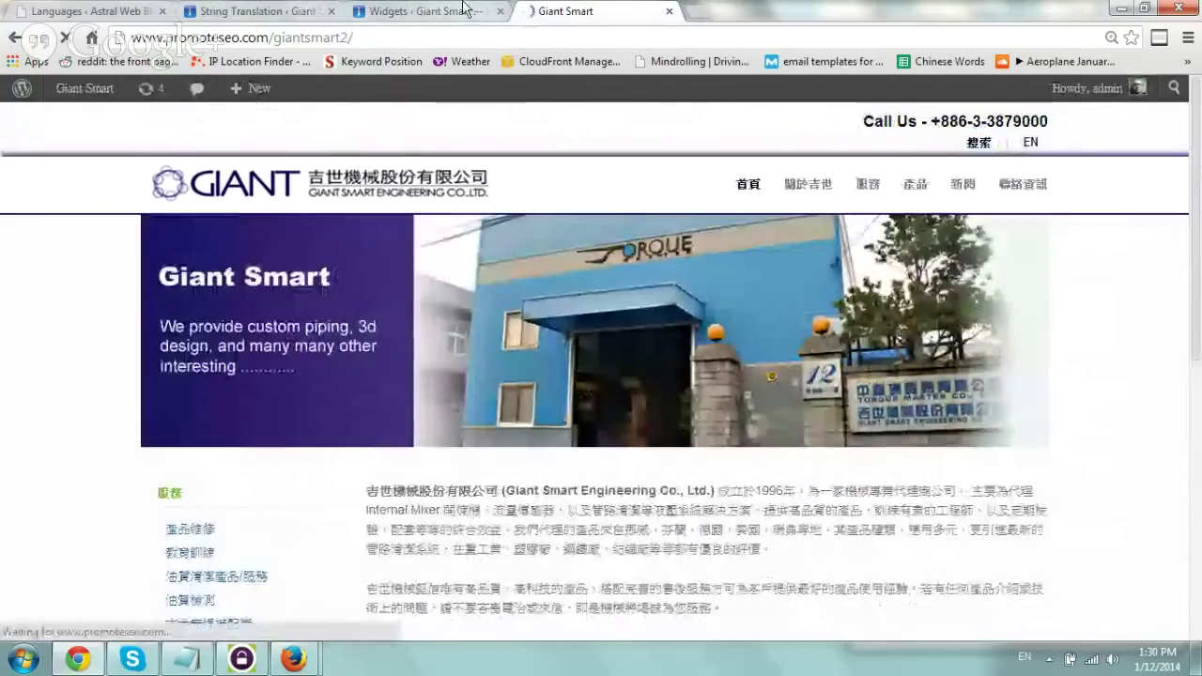
click(463, 7)
click(601, 11)
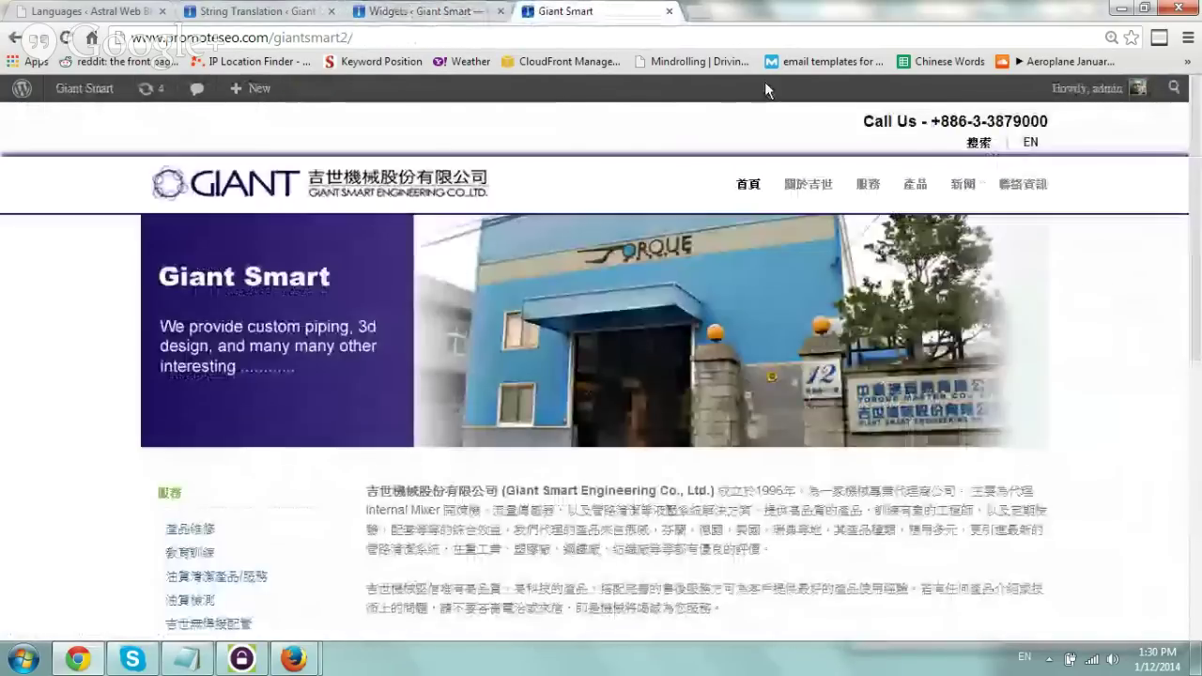
drag(864, 152, 1046, 194)
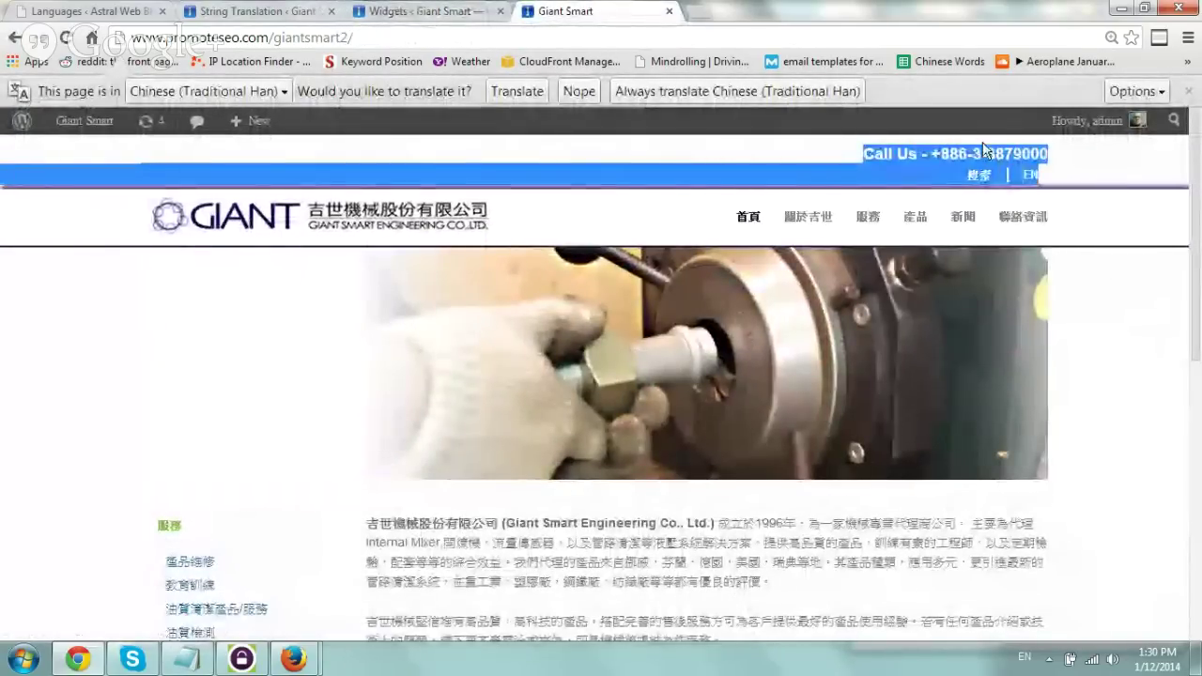
click(422, 11)
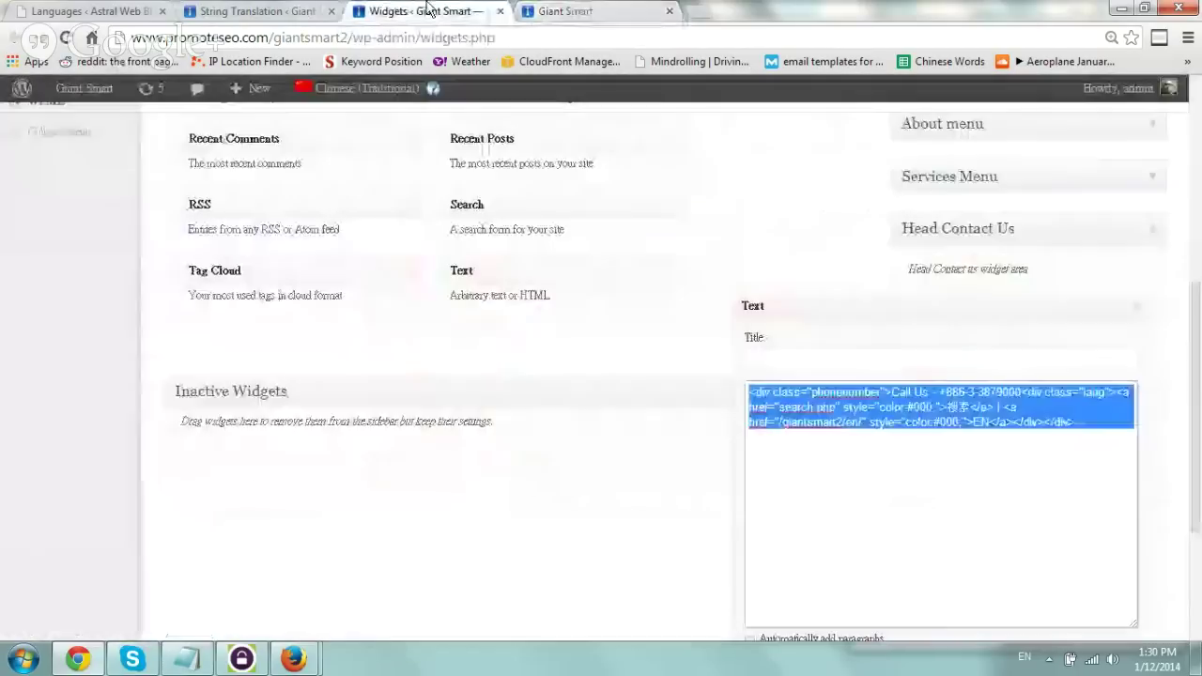
drag(1197, 371, 1199, 105)
drag(179, 138, 338, 136)
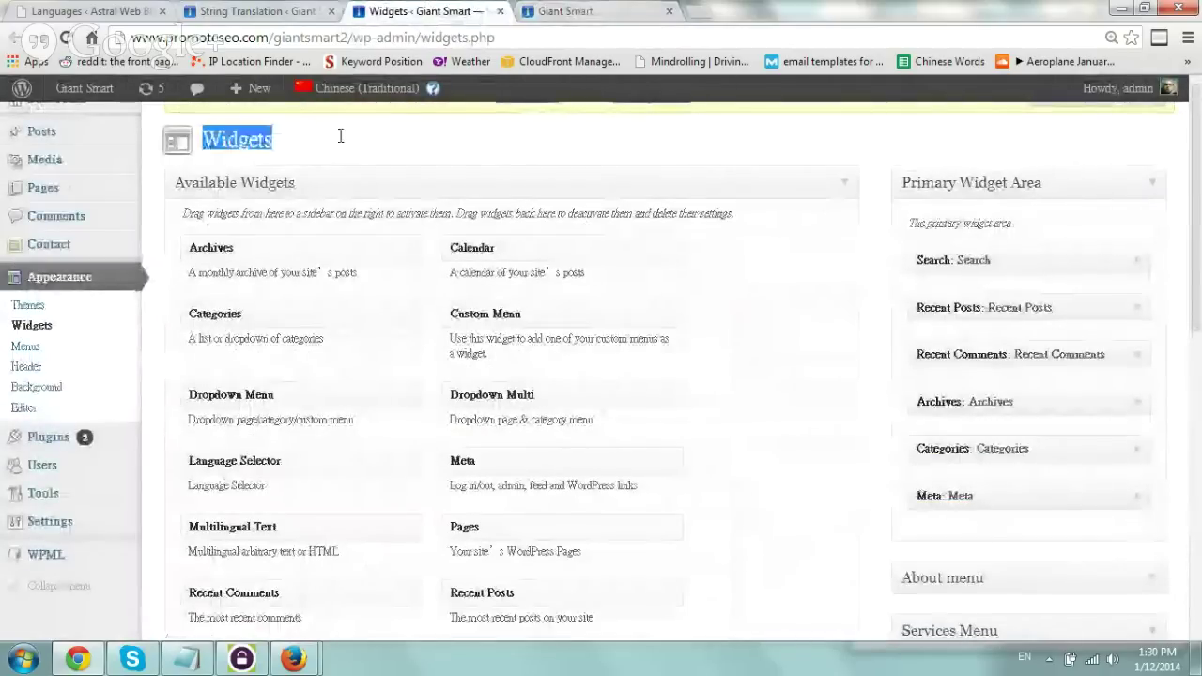
scroll(977, 218, down, 4)
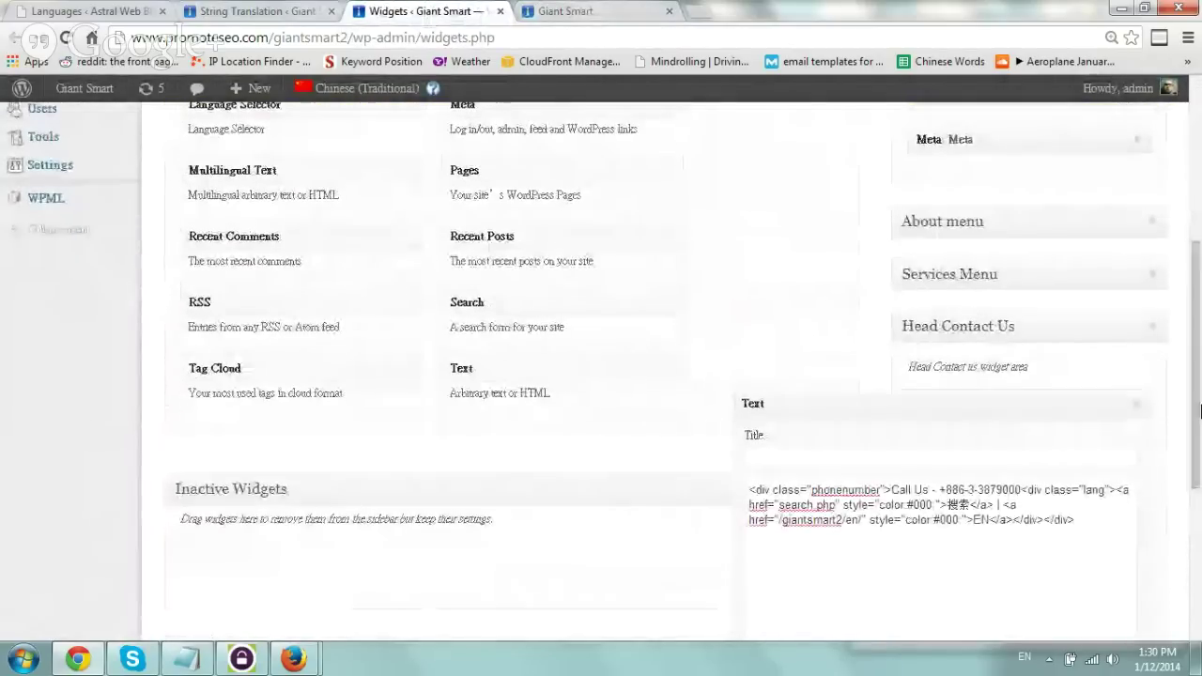
- In String Translation, inspect the Widgets context of the header widget string
click(251, 11)
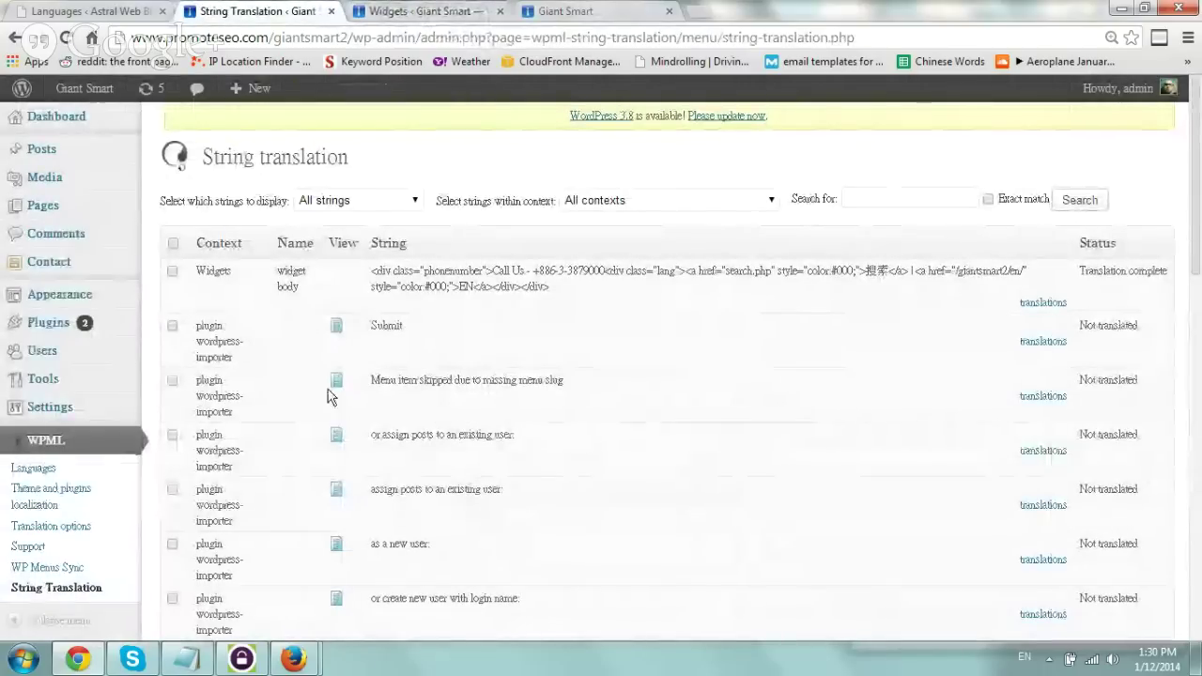
double_click(212, 271)
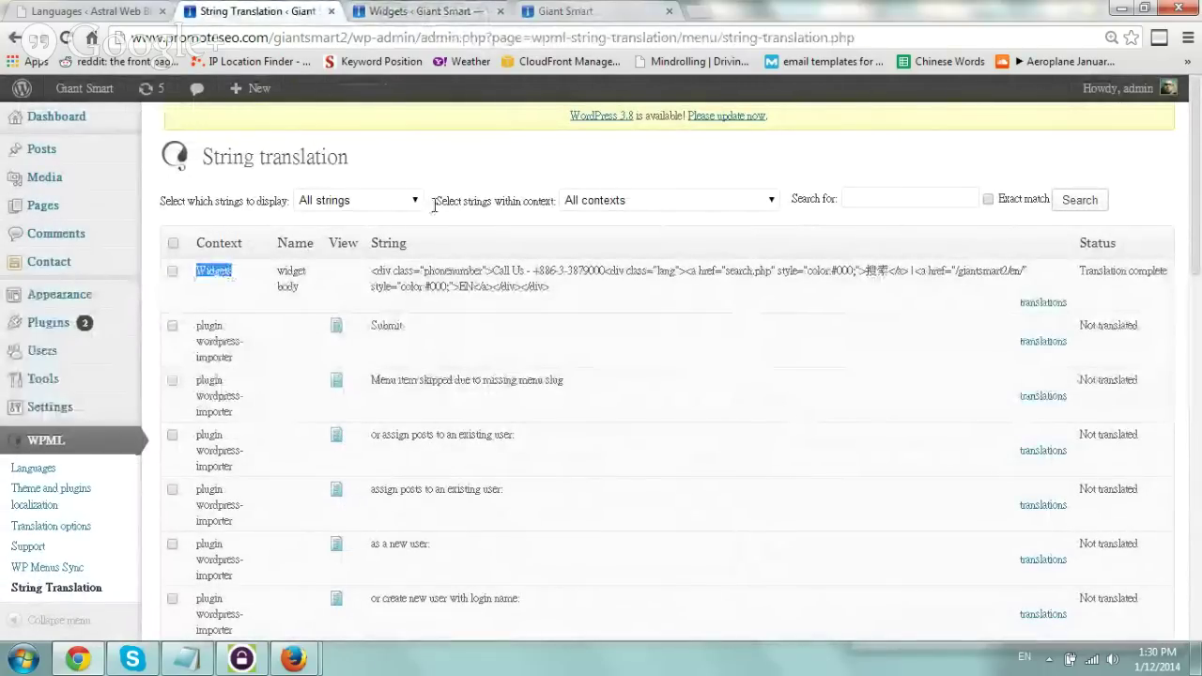
click(595, 202)
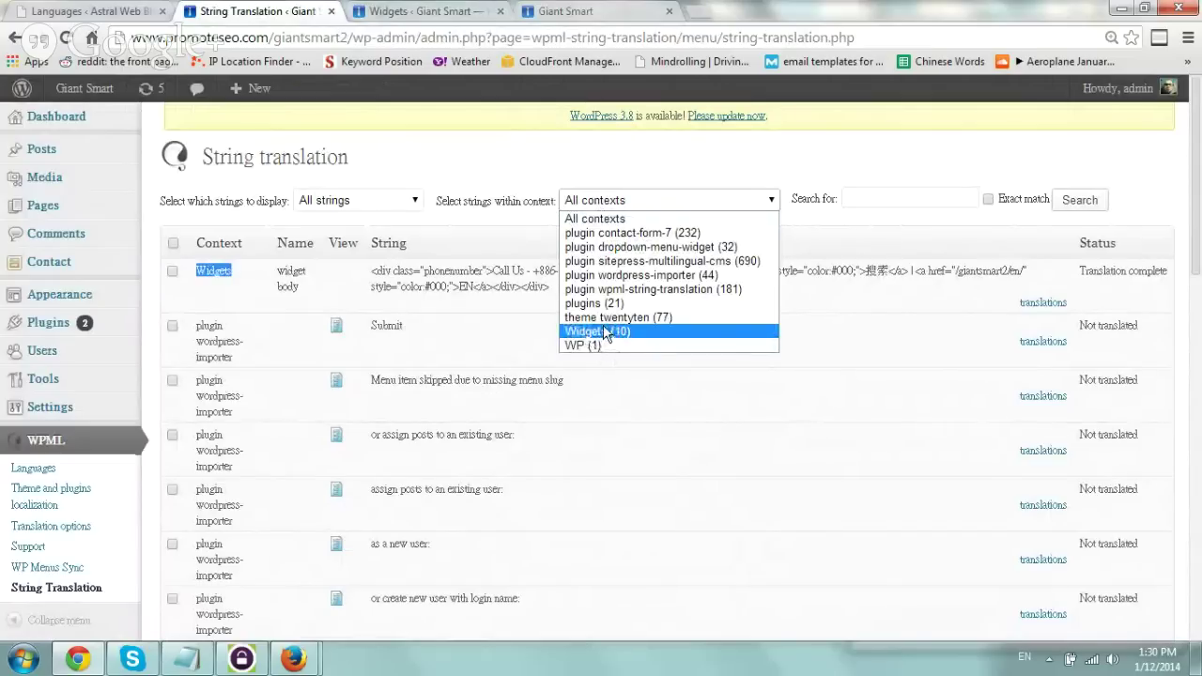
click(313, 279)
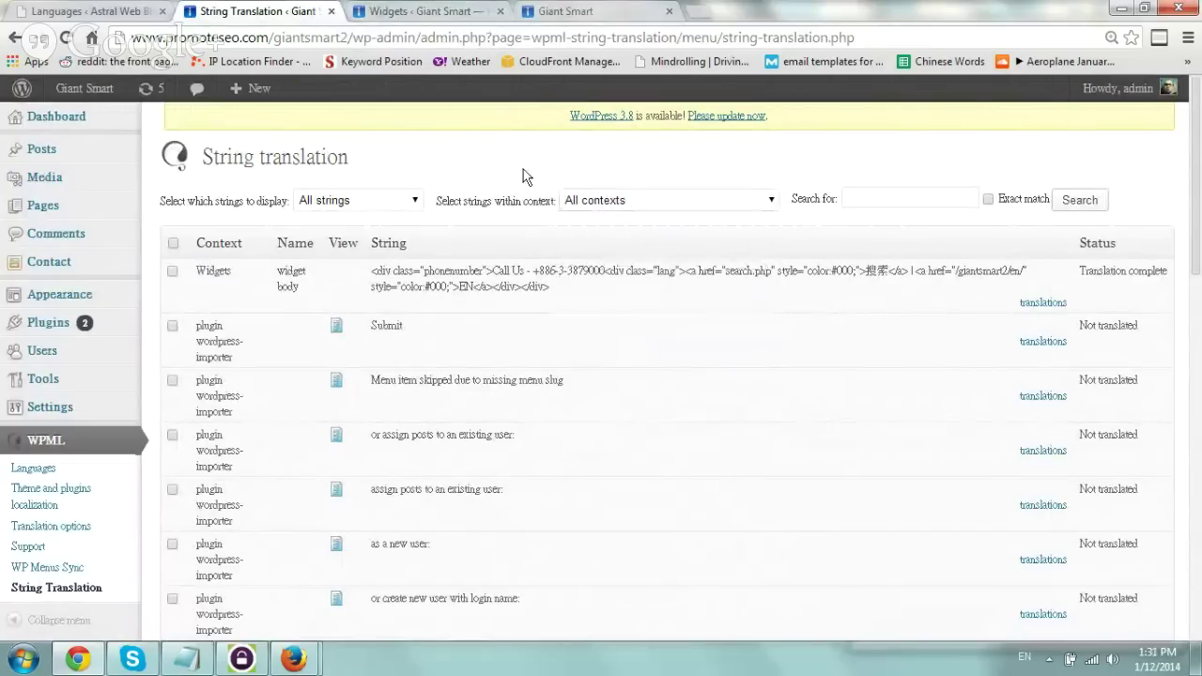
- Show the widget string's English translation with Search and 中文 links, then view the Chinese home page
click(1023, 302)
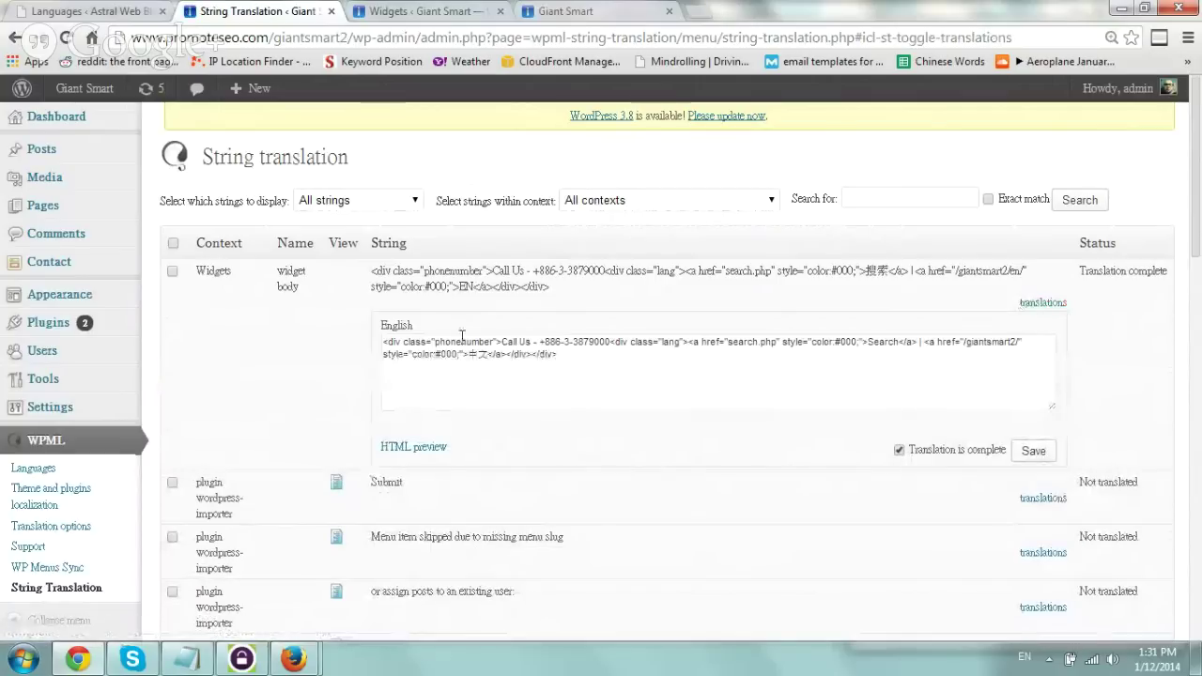
drag(380, 324, 410, 323)
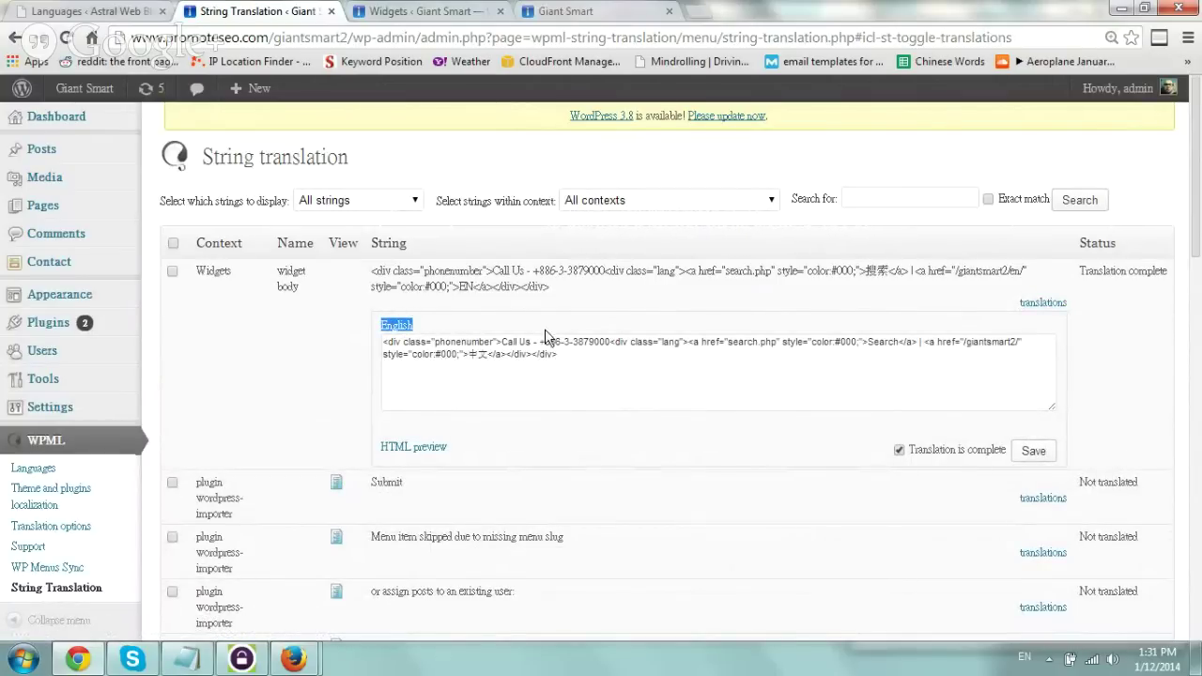
double_click(484, 355)
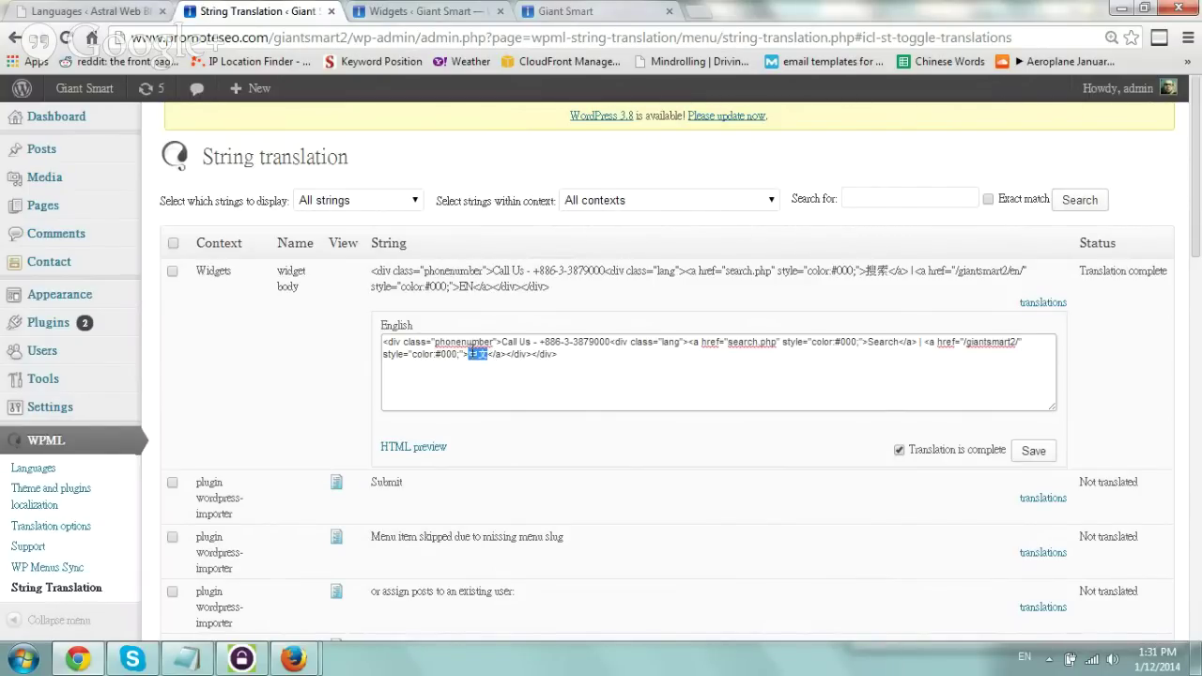
drag(208, 154, 379, 162)
click(382, 167)
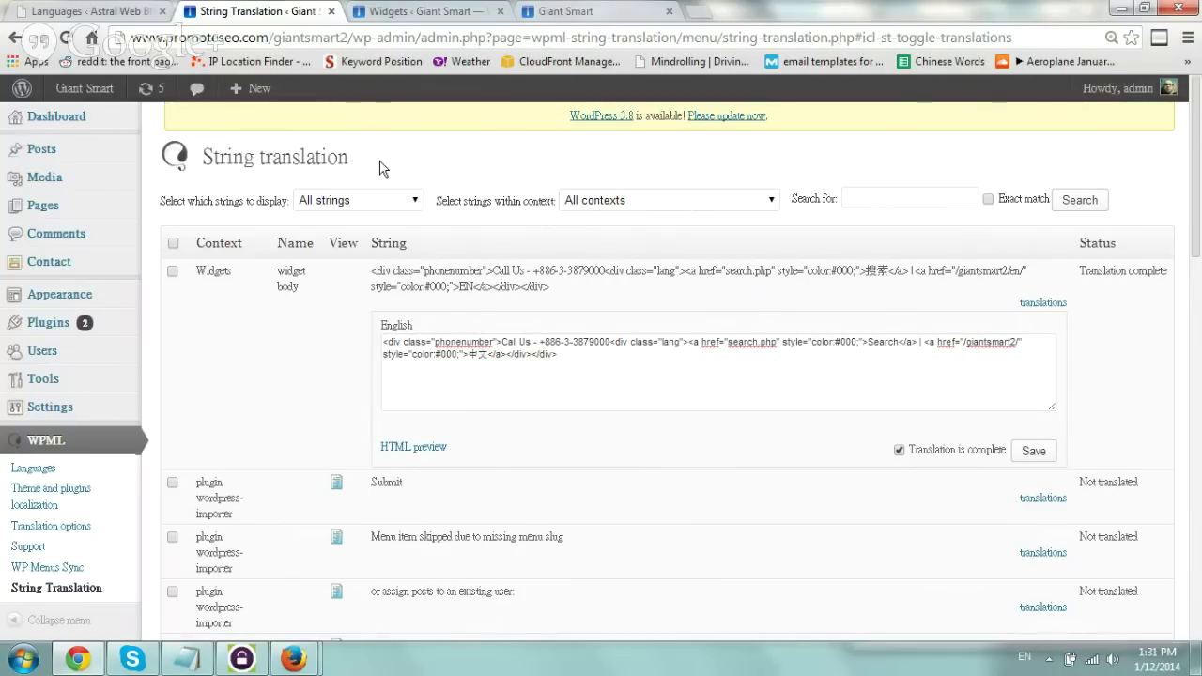
click(568, 11)
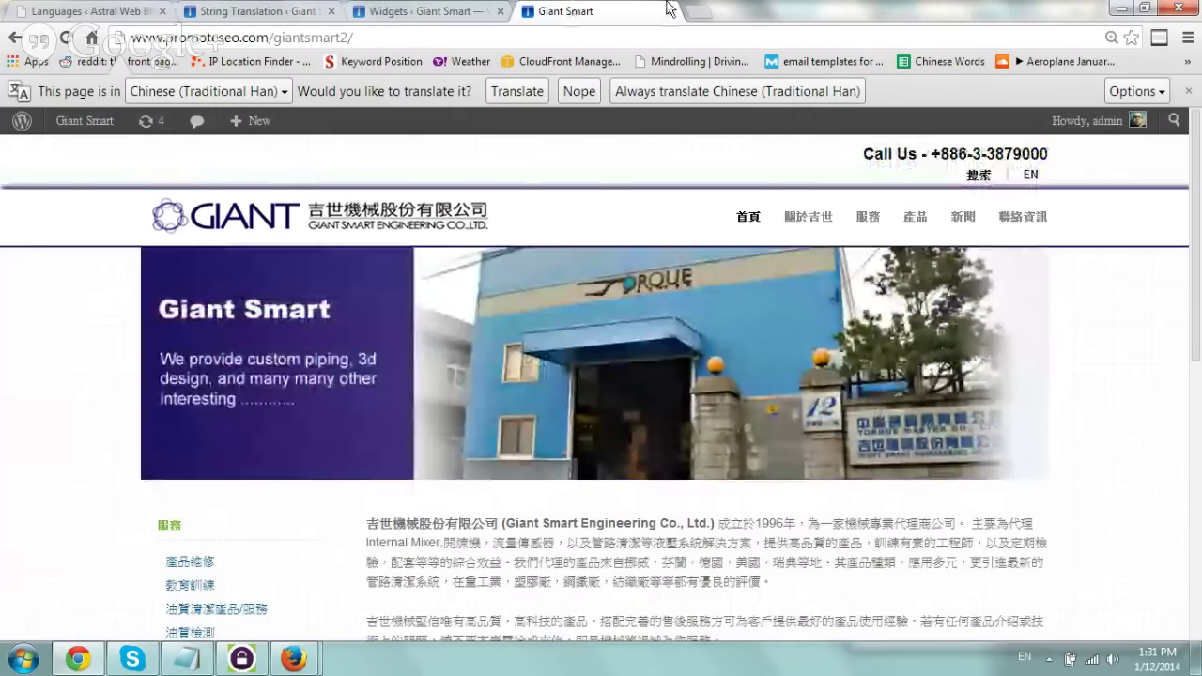
- Return to the Widgets admin tab and scroll up to Available Widgets and Primary Widget Area
click(437, 10)
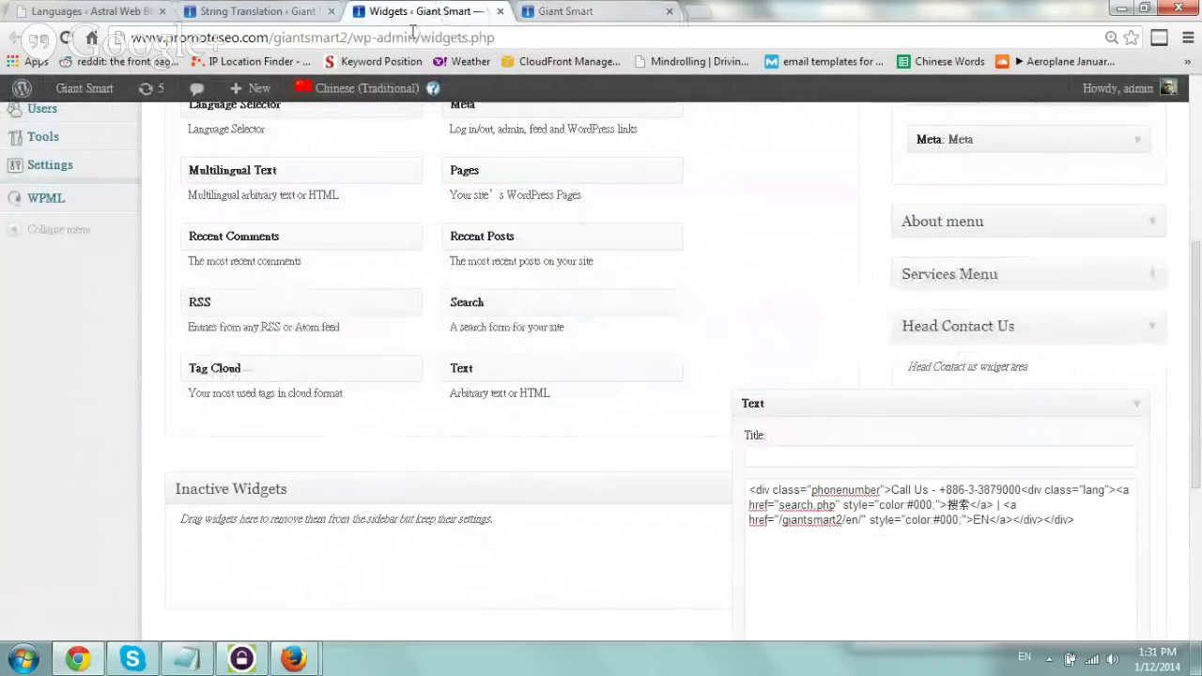
scroll(116, 357, up, 3)
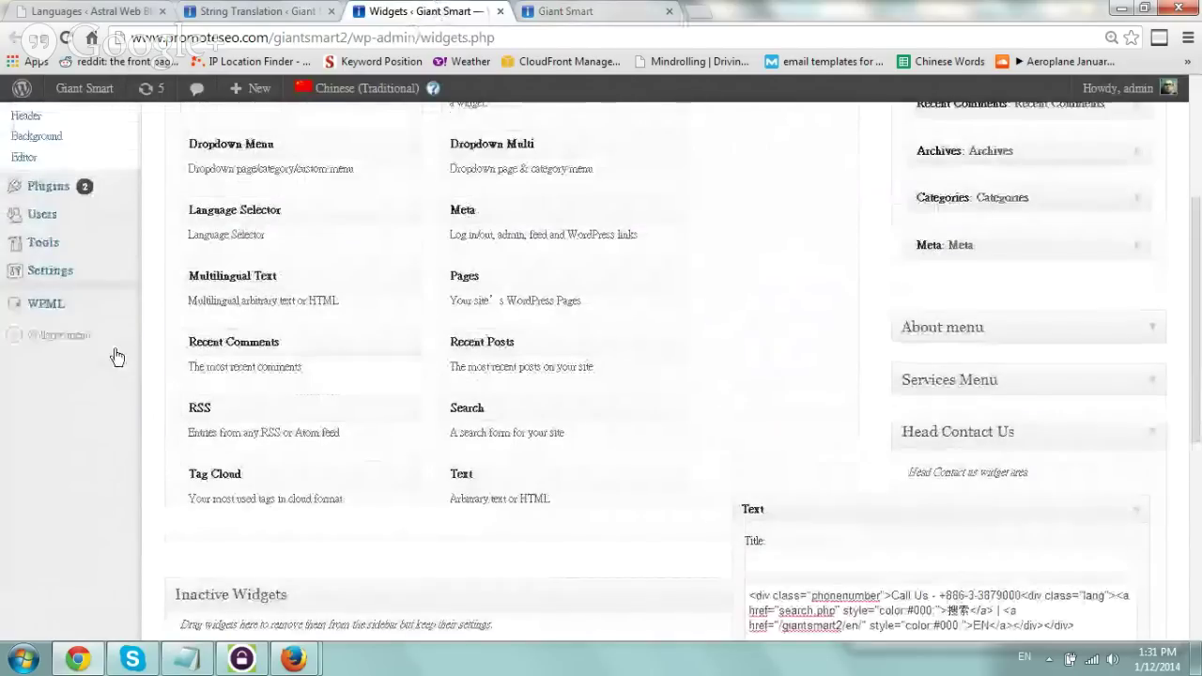
scroll(116, 357, up, 3)
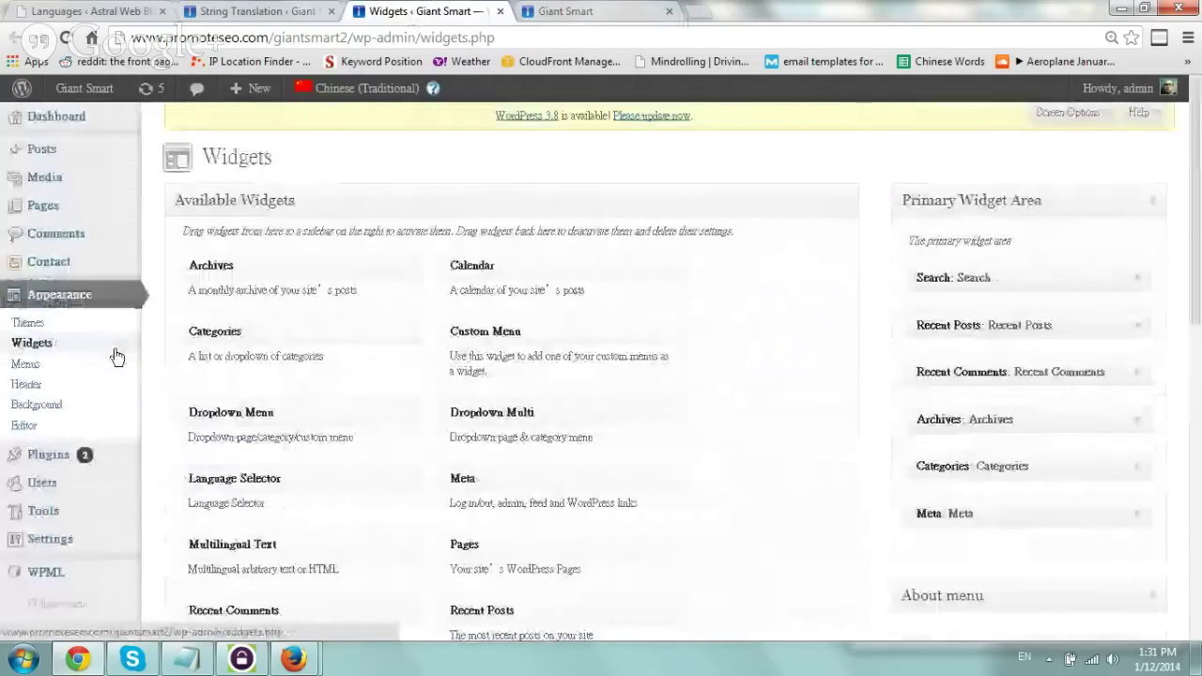